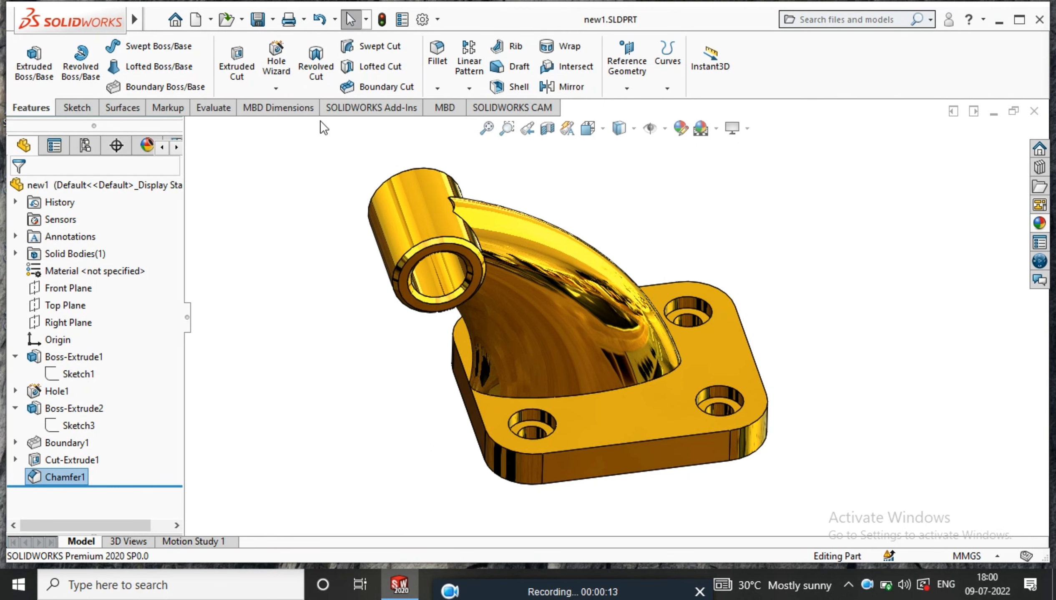
Step: Create a new part document
mouse_move(527, 336)
middle_down()
mouse_move(500, 244)
mouse_move(562, 238)
mouse_move(514, 405)
mouse_move(487, 338)
mouse_move(537, 393)
mouse_move(493, 336)
mouse_move(516, 343)
middle_up()
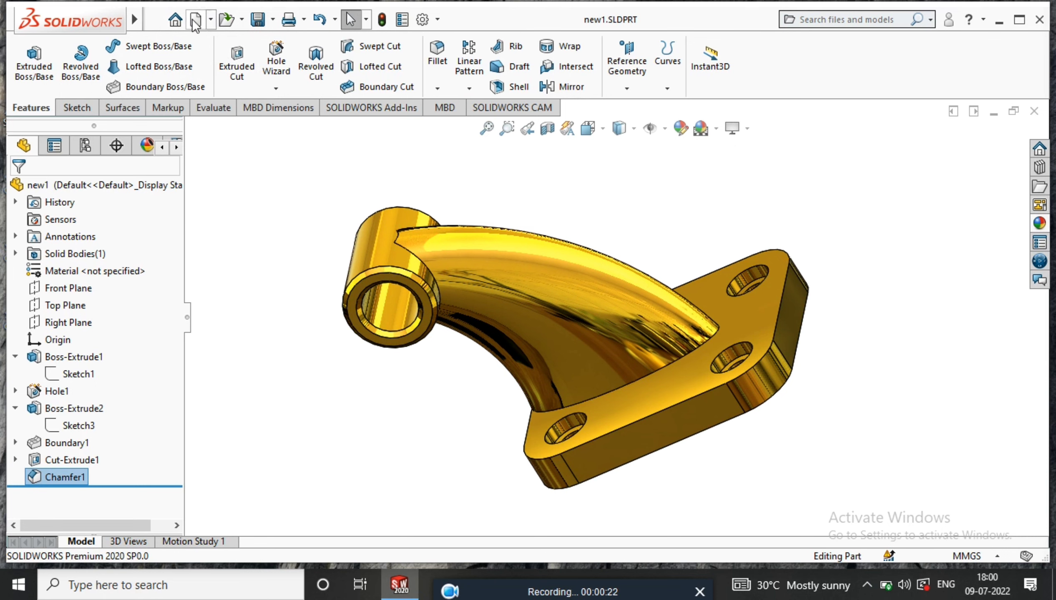
click(210, 19)
click(213, 36)
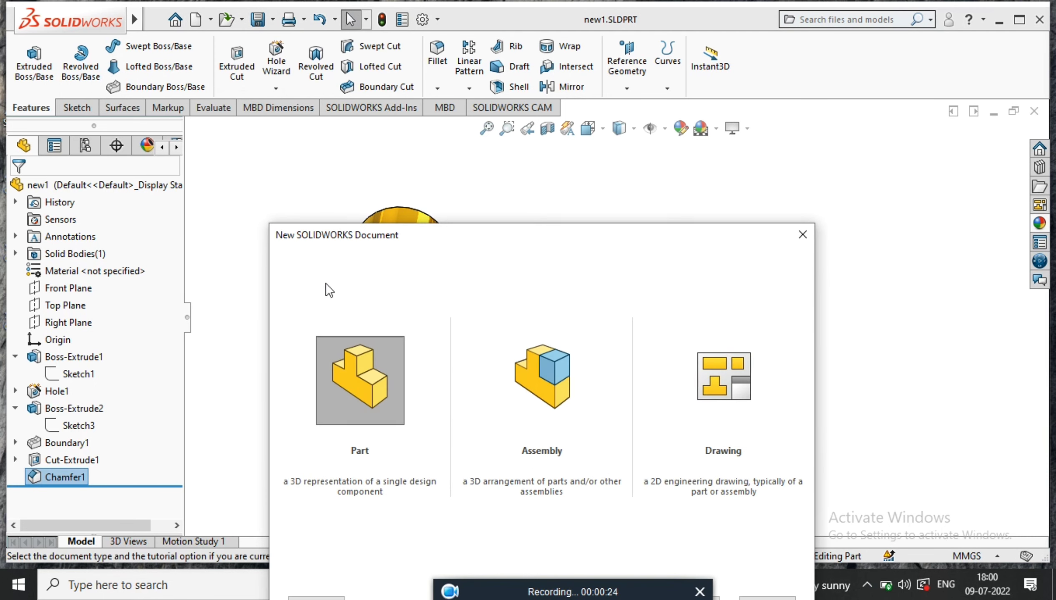
double_click(366, 354)
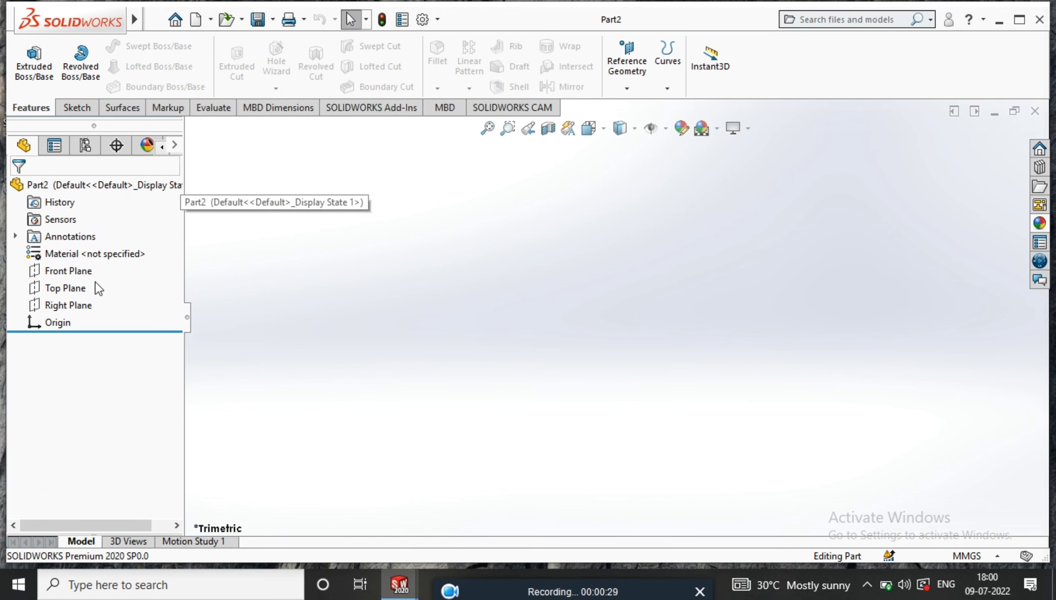
Step: Sketch a centre rectangle about 125 by 97 mm on the Top Plane, centred on the origin
click(80, 288)
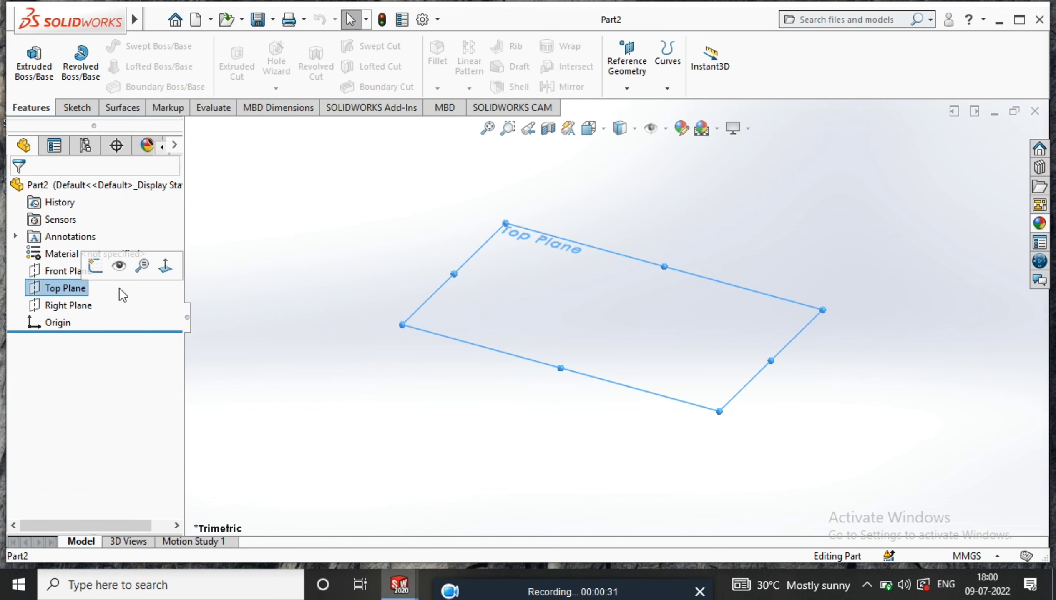
right_click(579, 309)
click(691, 290)
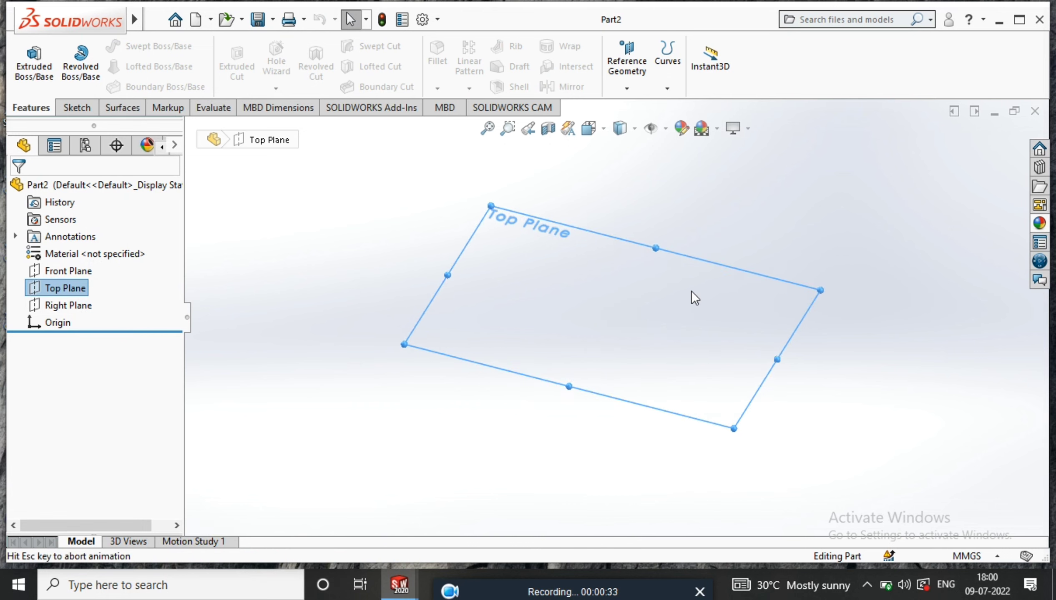
right_click(687, 287)
click(700, 264)
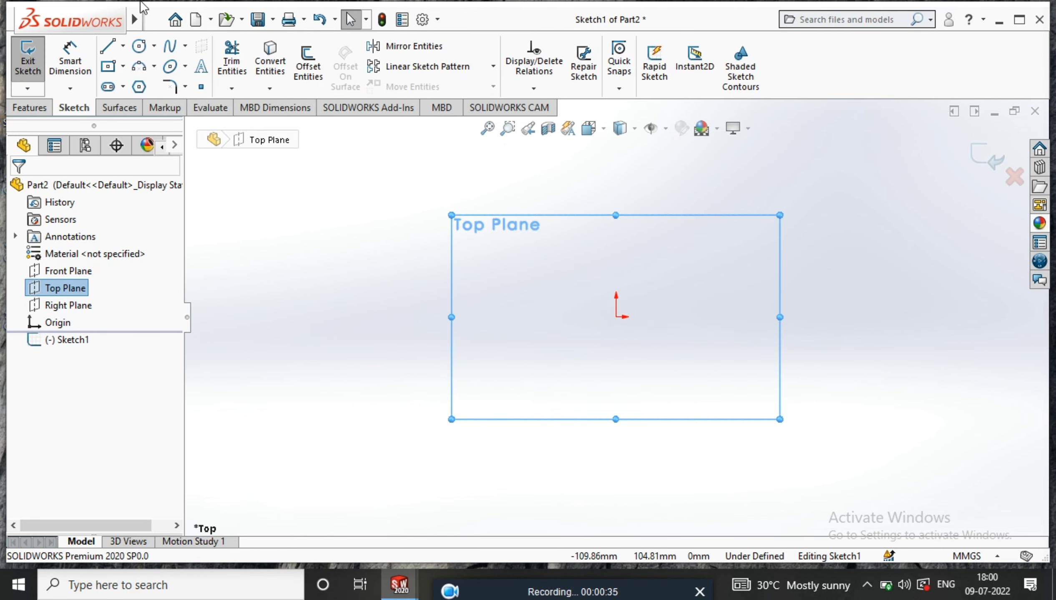
click(108, 67)
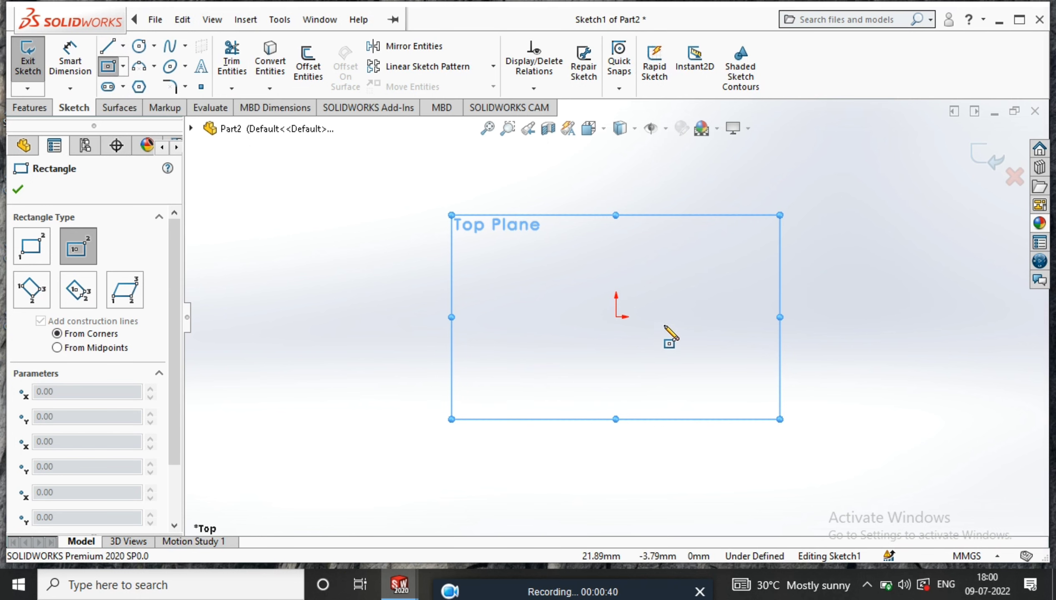
click(616, 317)
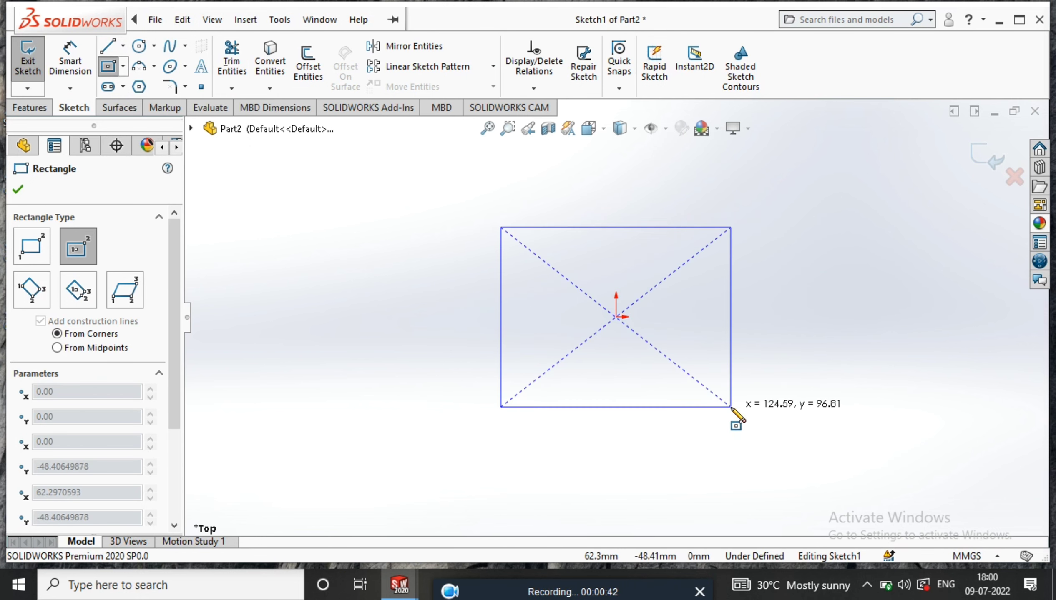
click(730, 407)
Step: Dimension the rectangle to 60 mm high and 50 mm wide
click(70, 57)
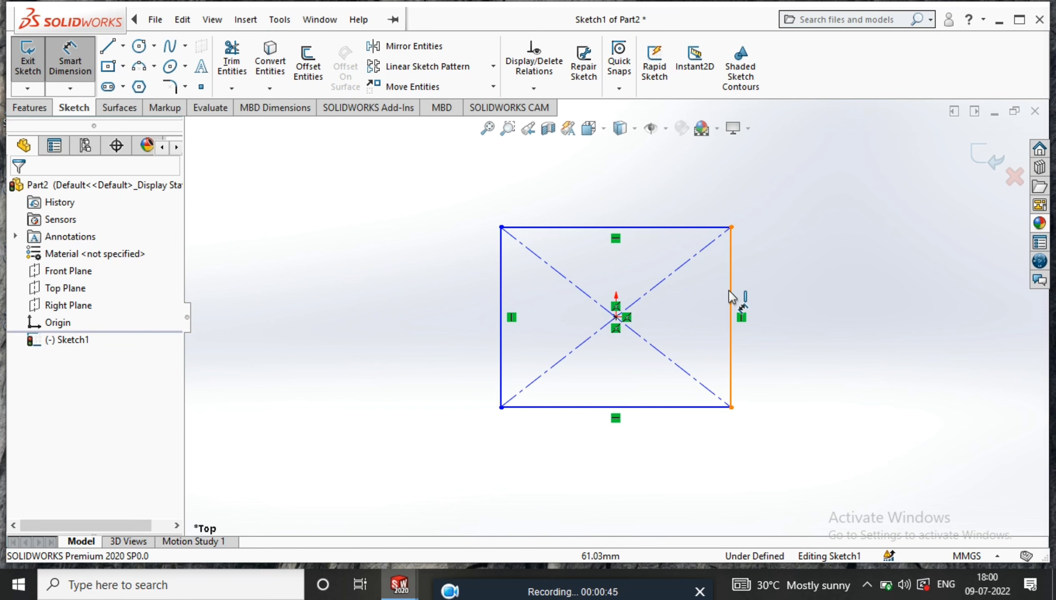
click(731, 299)
click(864, 333)
text(60)
key(Return)
click(638, 407)
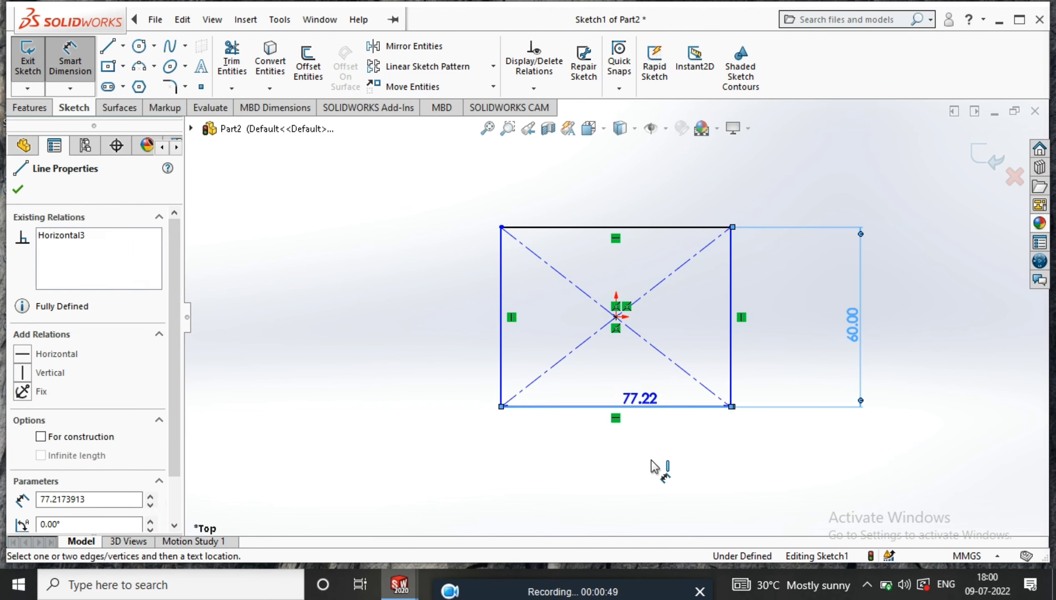
click(651, 461)
text(50)
key(Return)
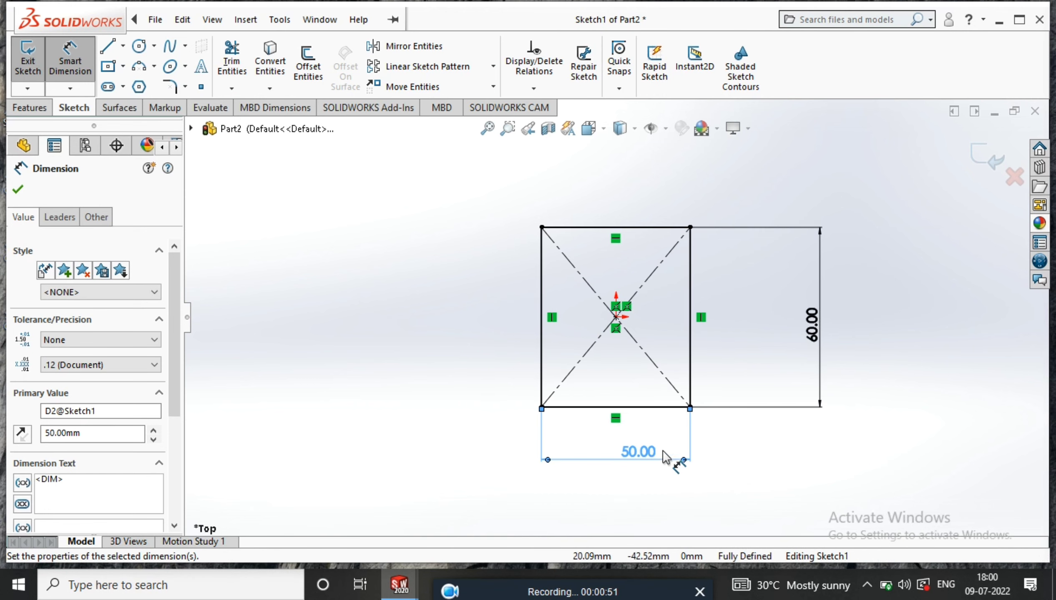
Step: Round all four corners of the rectangle with 10 mm sketch fillets
click(169, 86)
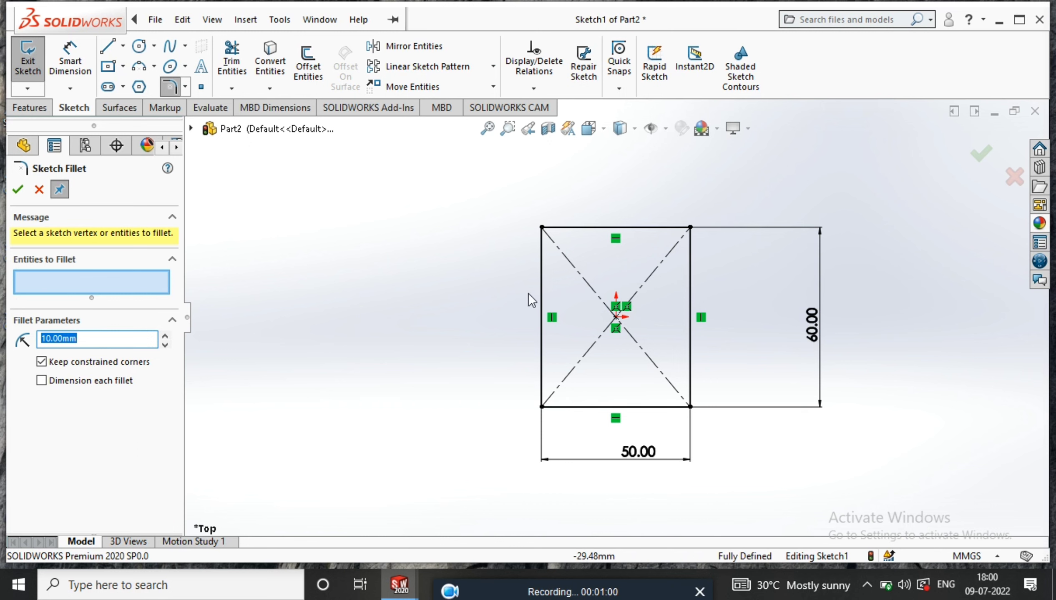
drag(757, 206, 482, 494)
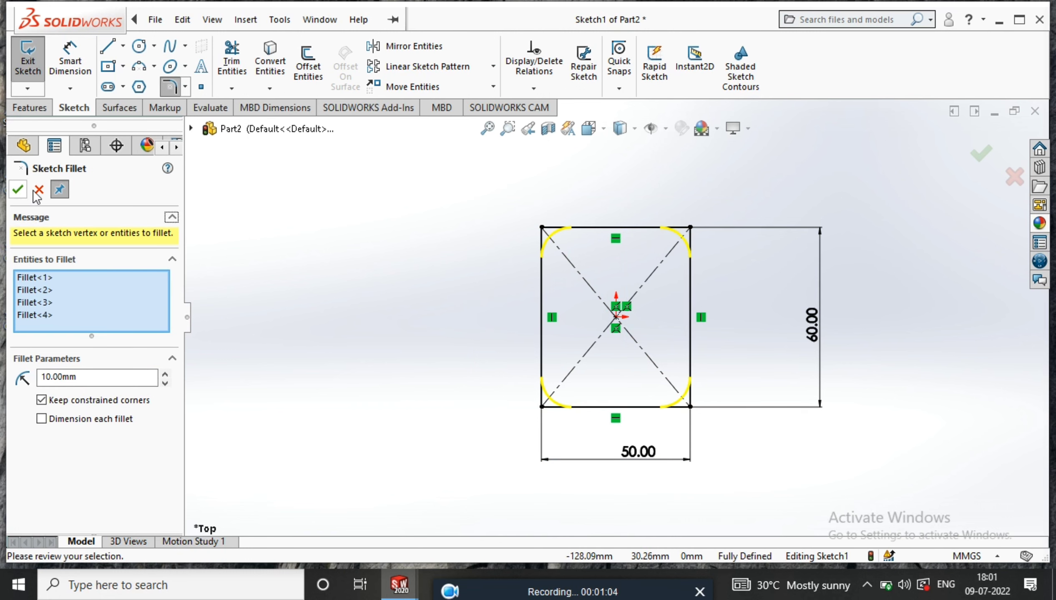
click(18, 190)
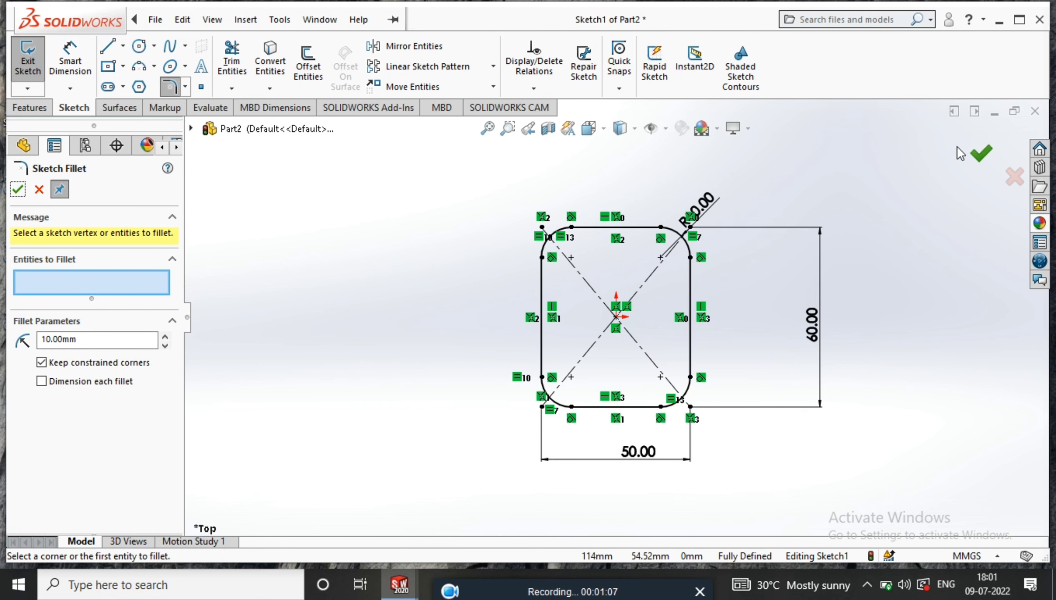
click(29, 108)
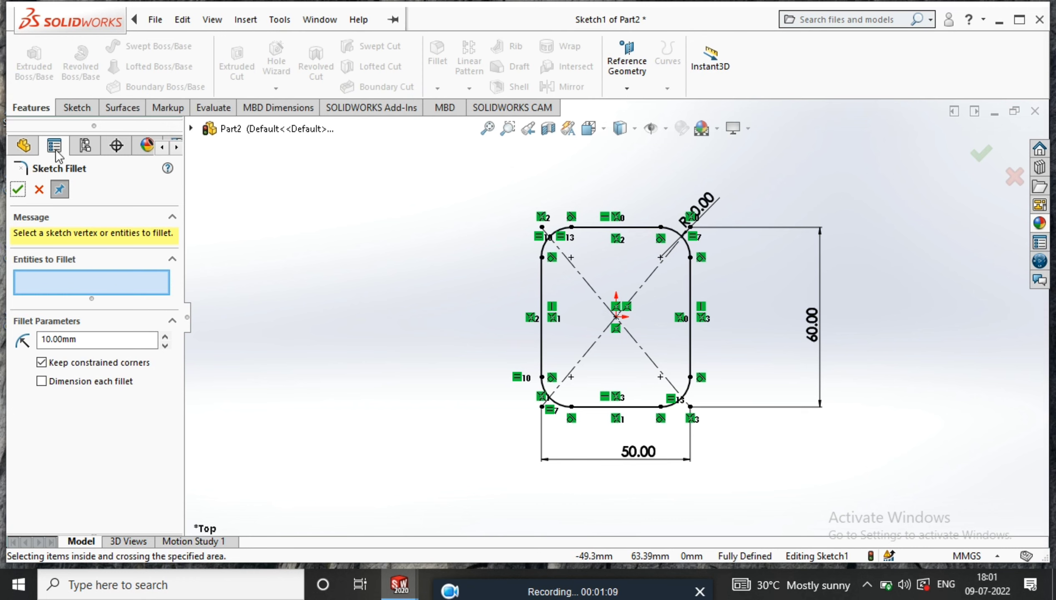
click(14, 194)
Step: Extrude the rounded rectangle 8 mm with a Blind end condition to form the base plate
click(33, 59)
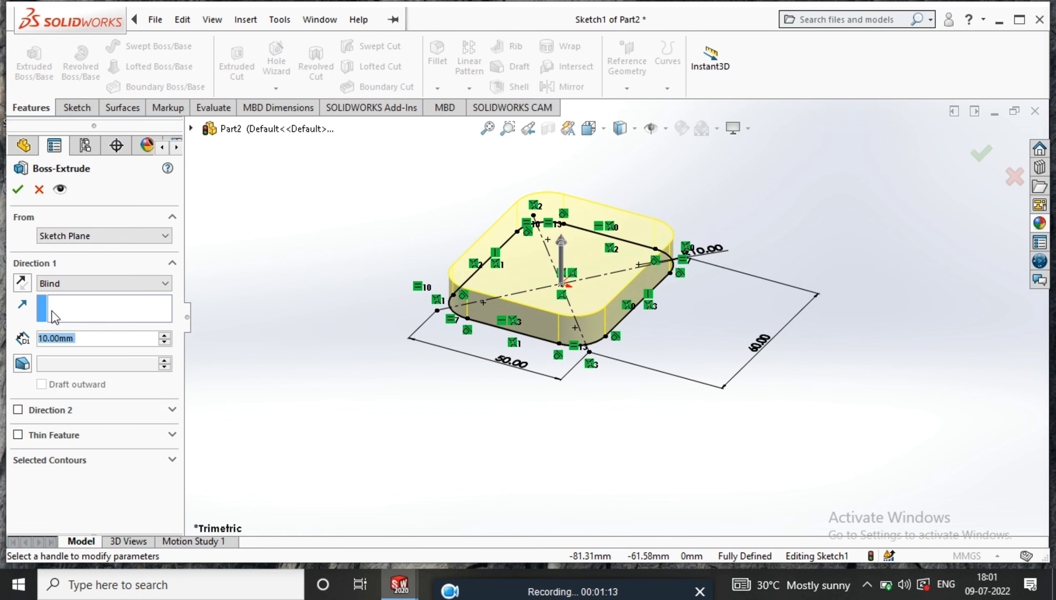
text(8)
key(Return)
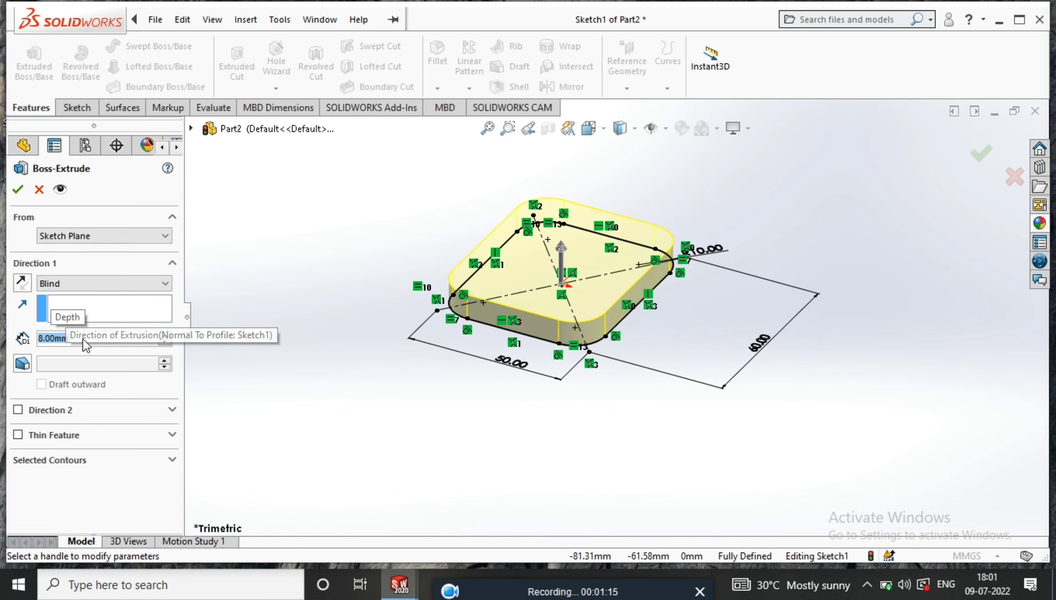
click(17, 190)
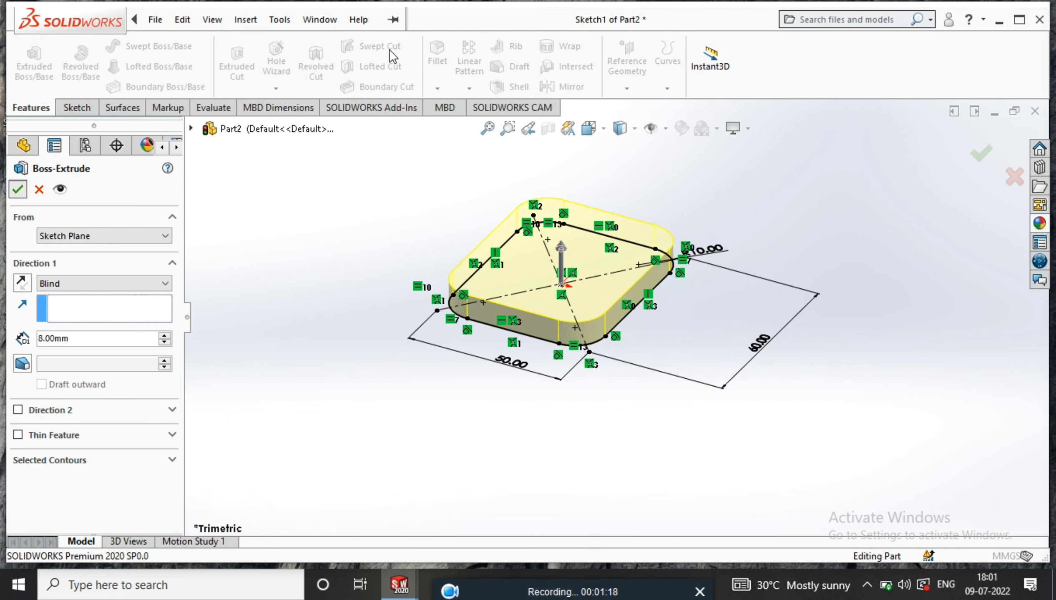
middle_drag(499, 201, 565, 254)
click(565, 253)
click(855, 312)
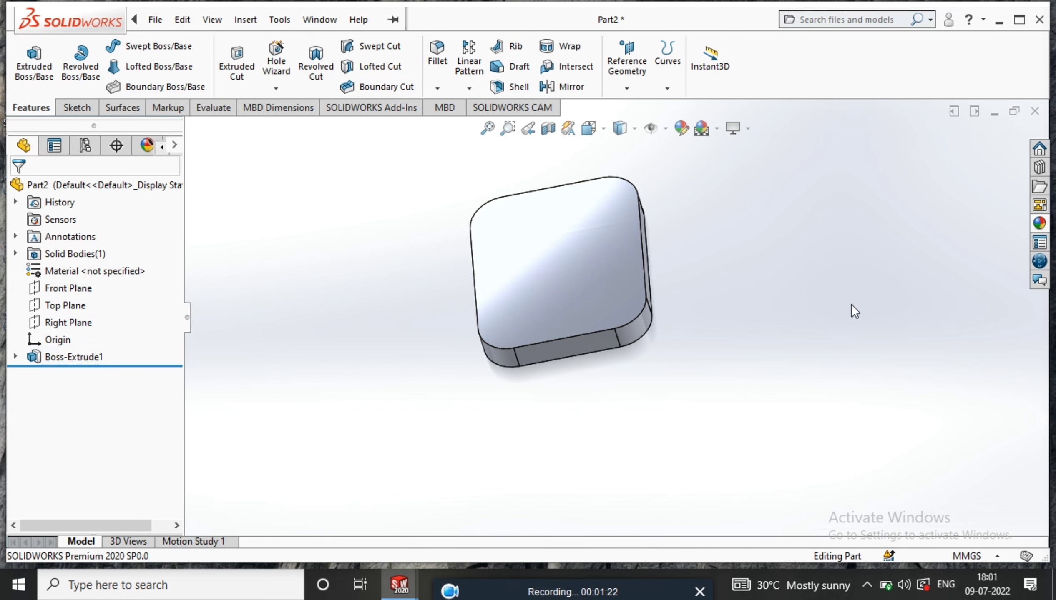
Step: Specify a counterbored legacy hole, 6 mm in diameter with a 10 mm wide, 3 mm deep counterbore, using the Through All end condition
click(276, 54)
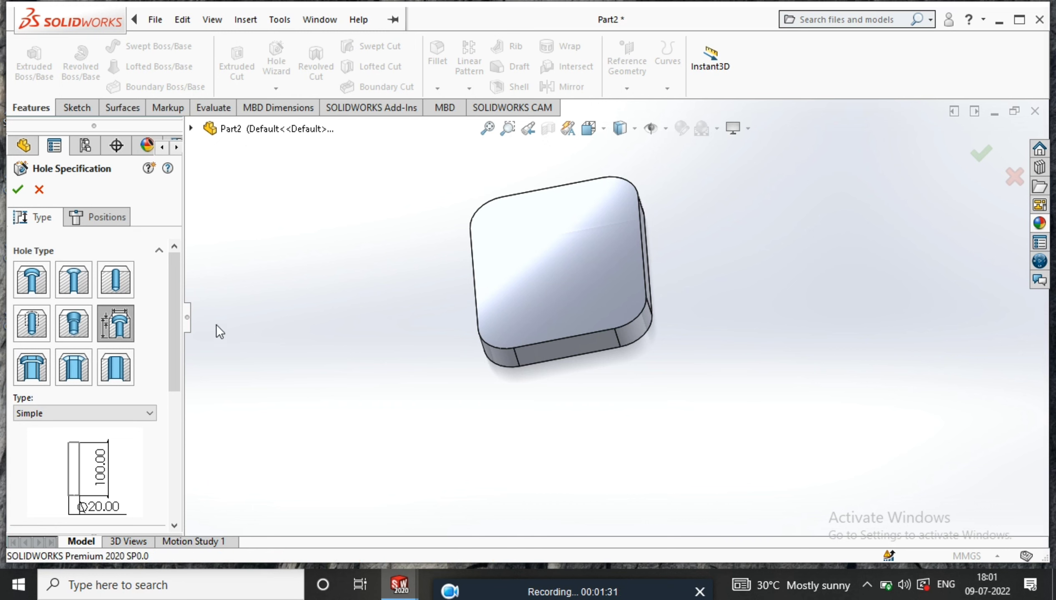
click(123, 330)
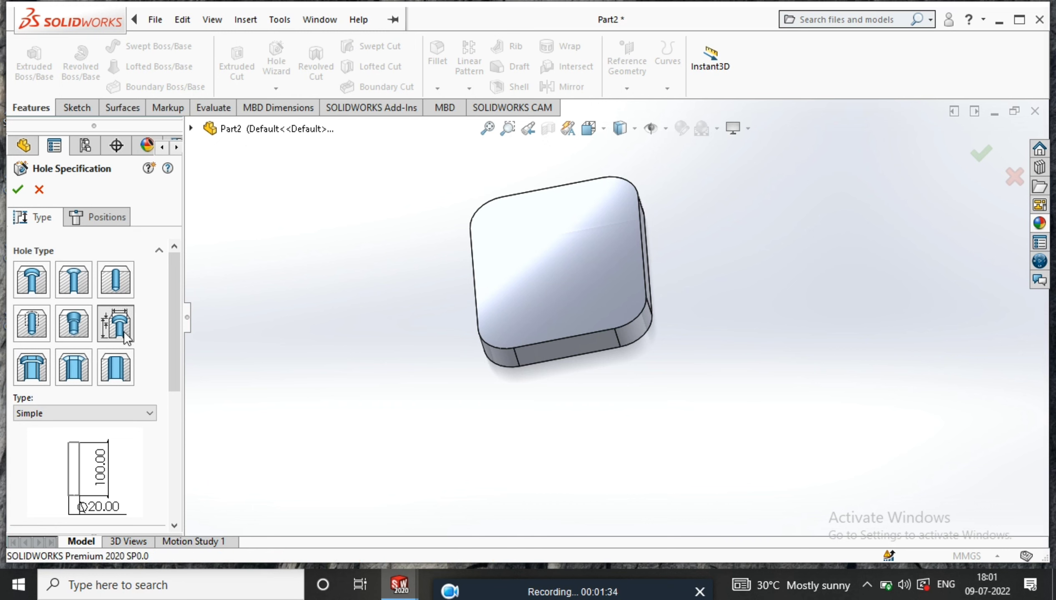
click(97, 413)
click(105, 484)
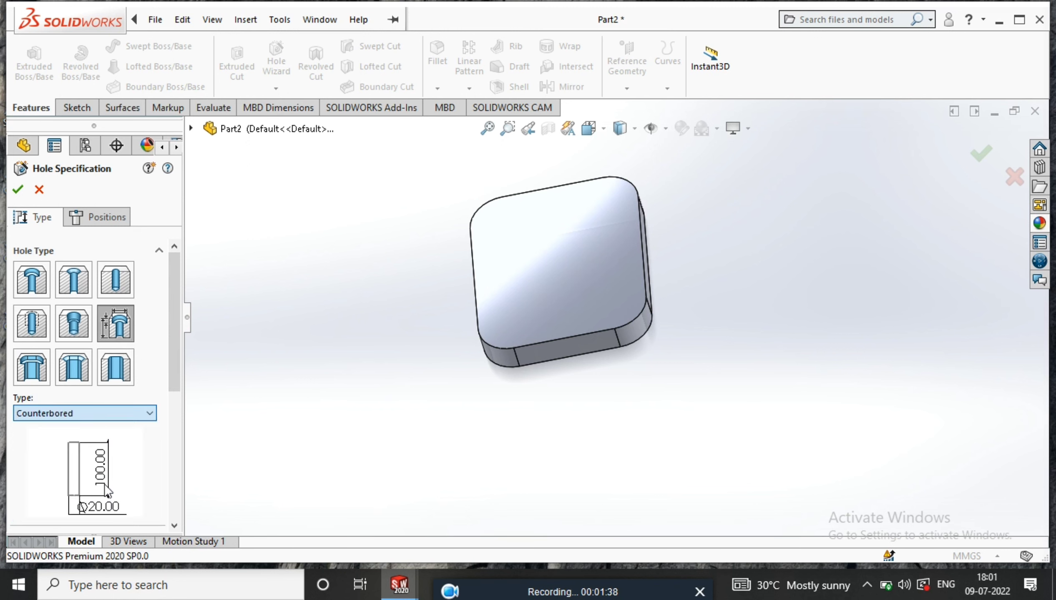
drag(173, 375, 180, 457)
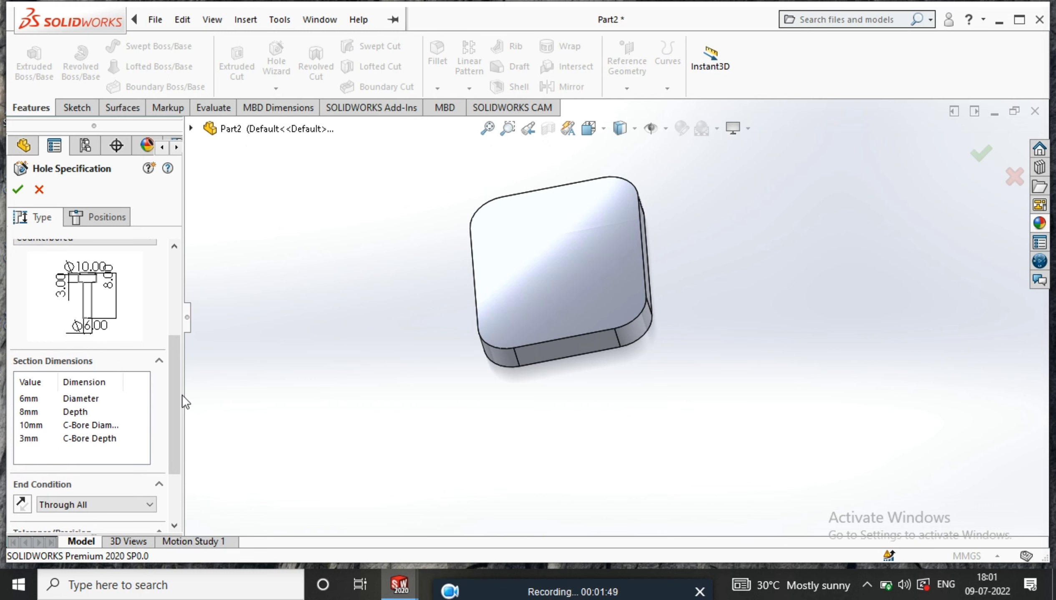
drag(178, 394, 168, 445)
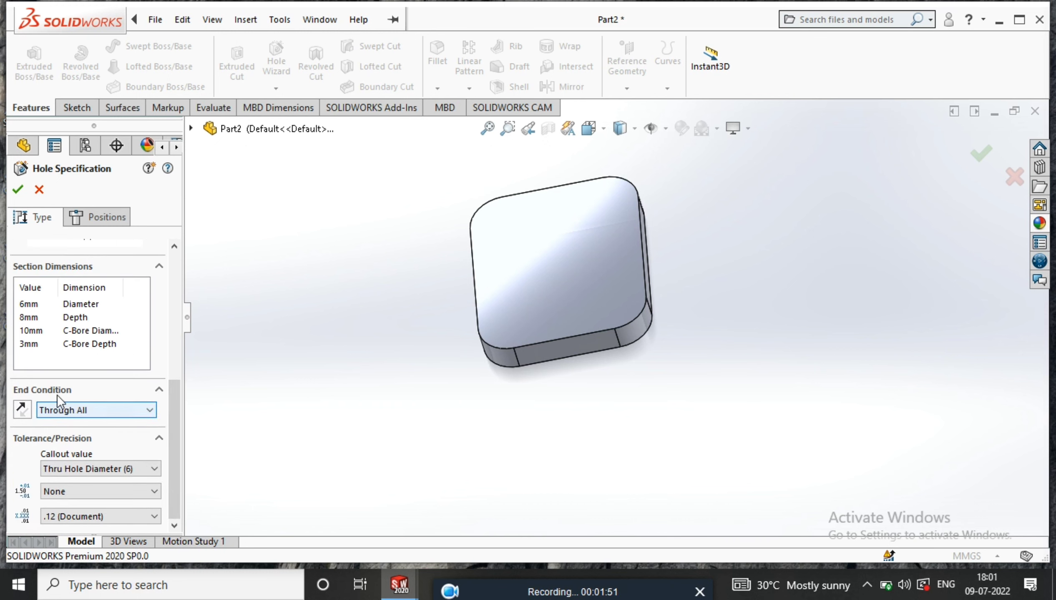
click(84, 409)
click(85, 409)
scroll(126, 254, up, 5)
Step: Start a 3D sketch for the hole positions and place two holes at the centres of the plate's upper corner arcs
click(79, 217)
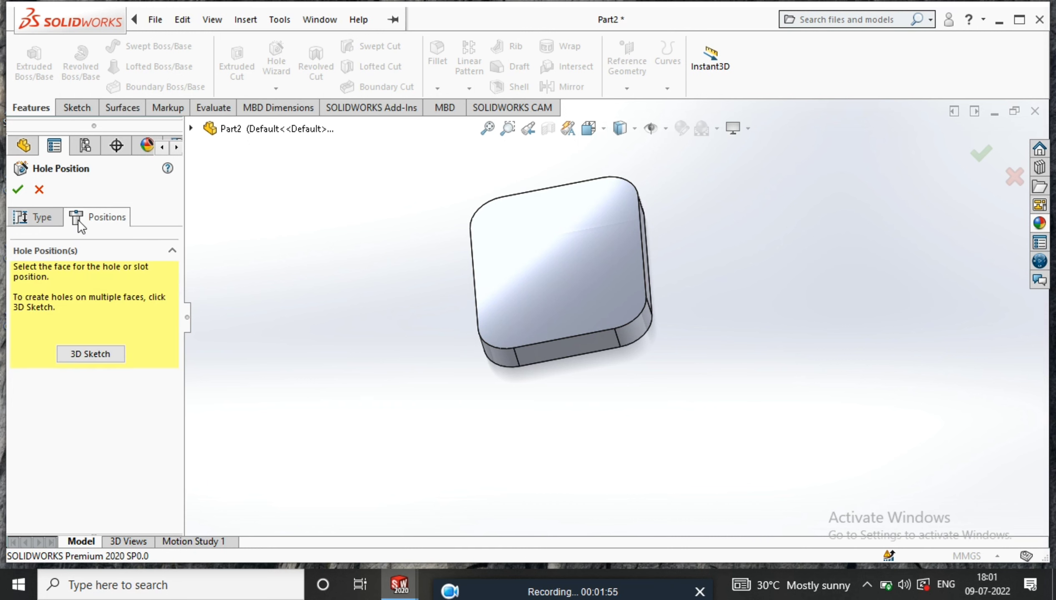
click(110, 353)
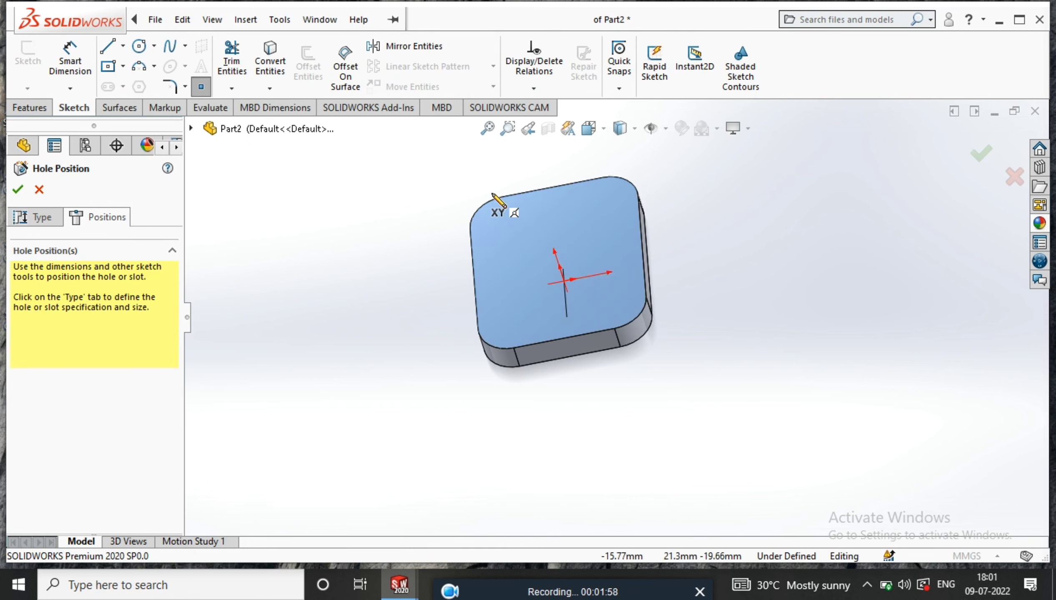
scroll(481, 217, down, 5)
middle_drag(555, 241, 574, 286)
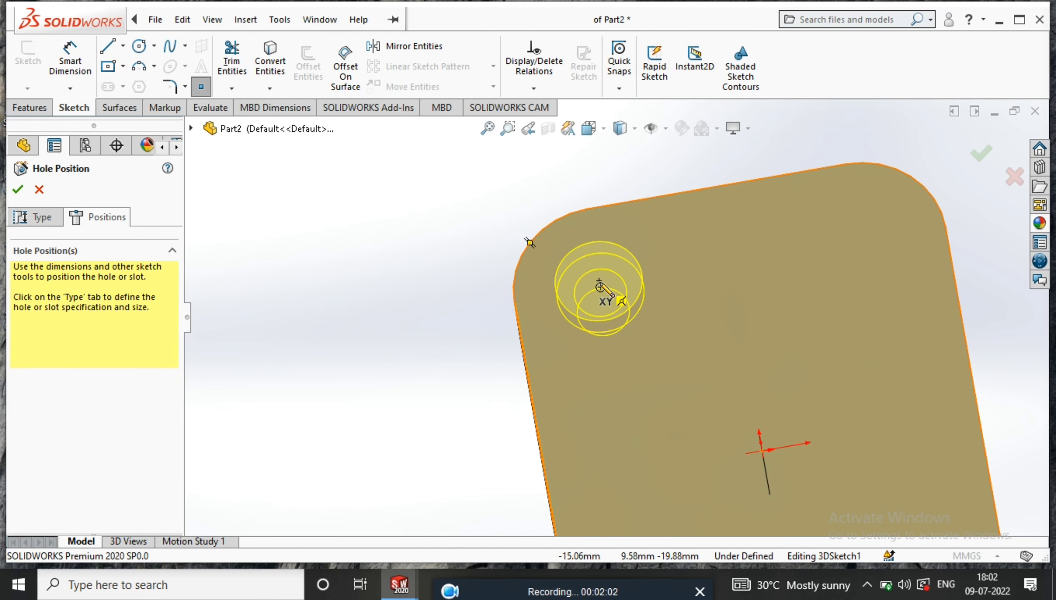
click(600, 288)
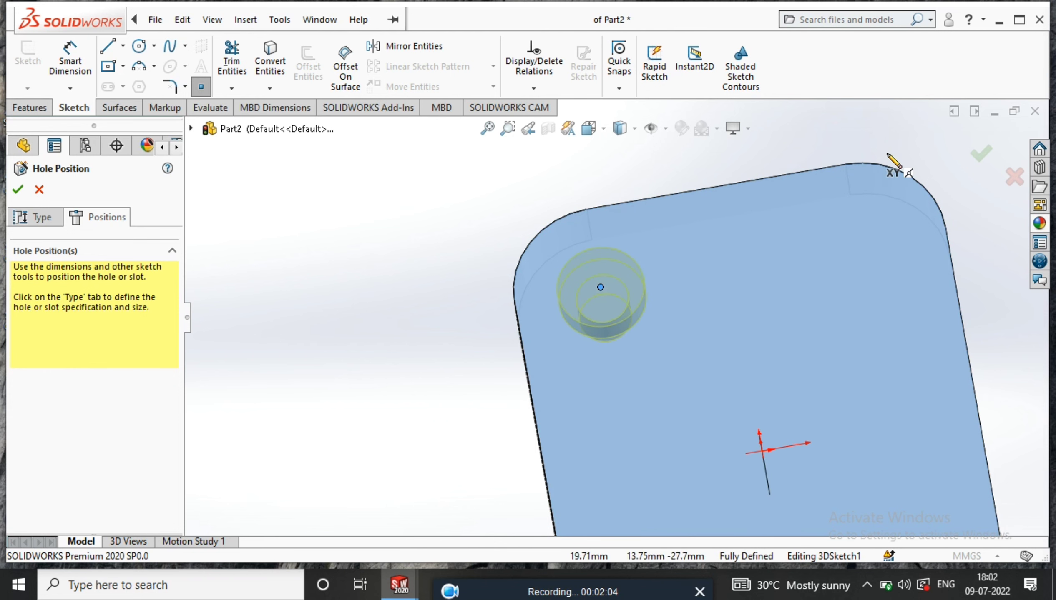
click(859, 242)
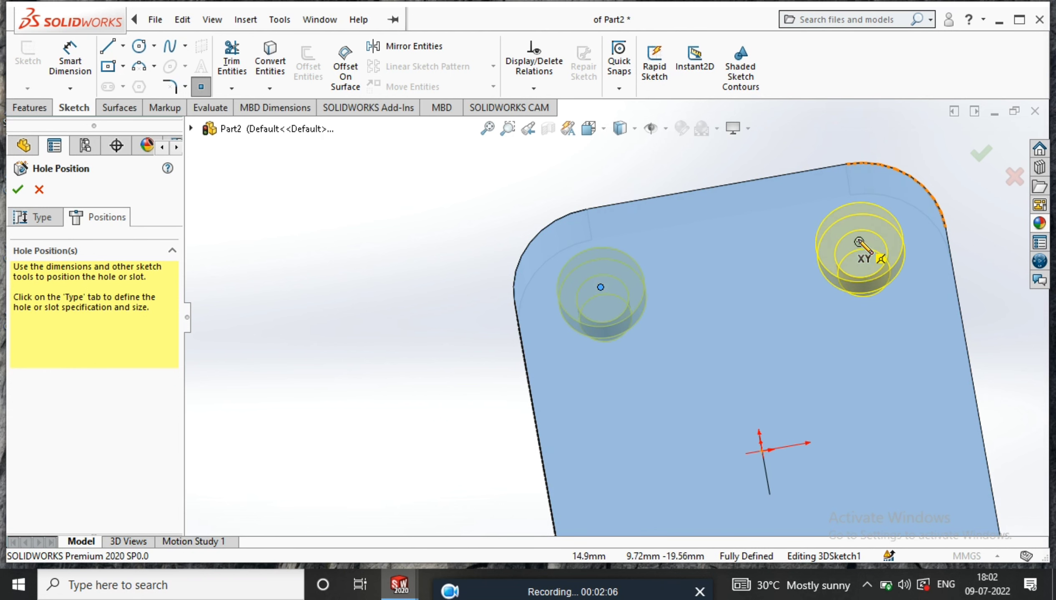
Step: Place two more holes at the centres of the plate's lower corner arcs and complete the hole feature
scroll(760, 304, up, 5)
scroll(729, 393, down, 3)
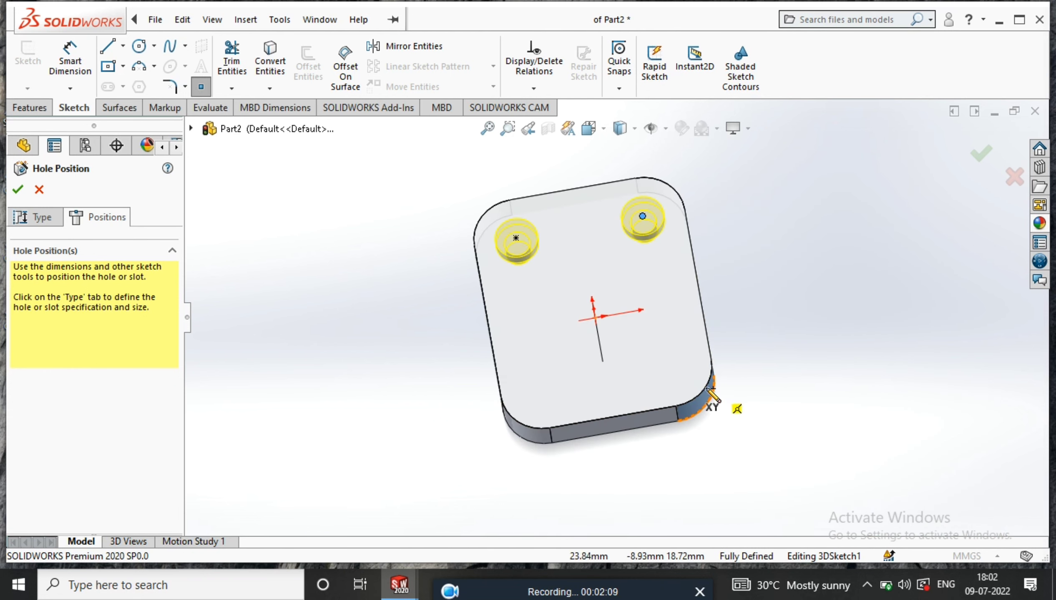
click(671, 368)
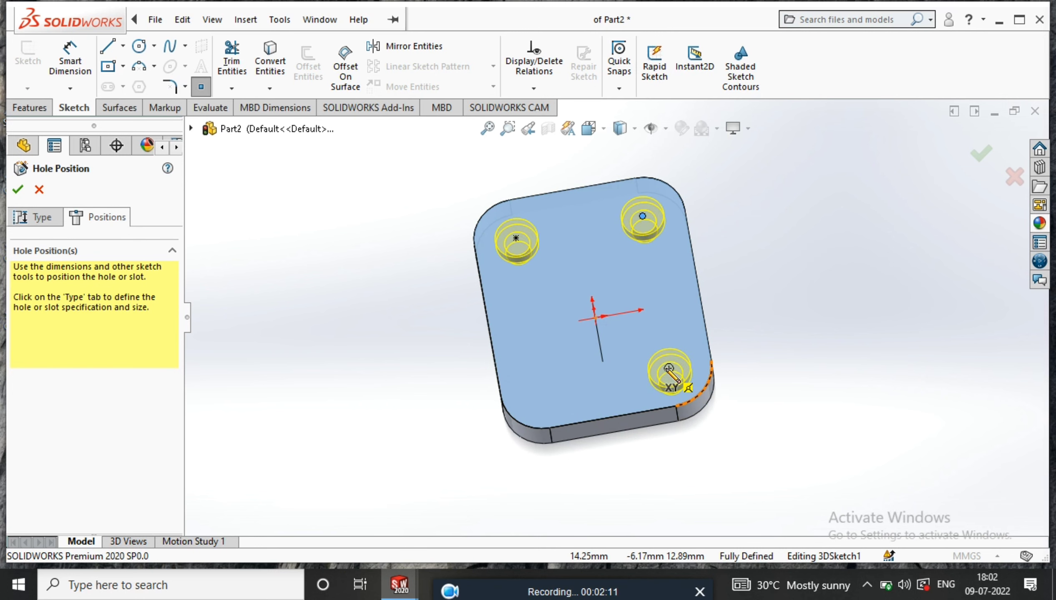
click(542, 391)
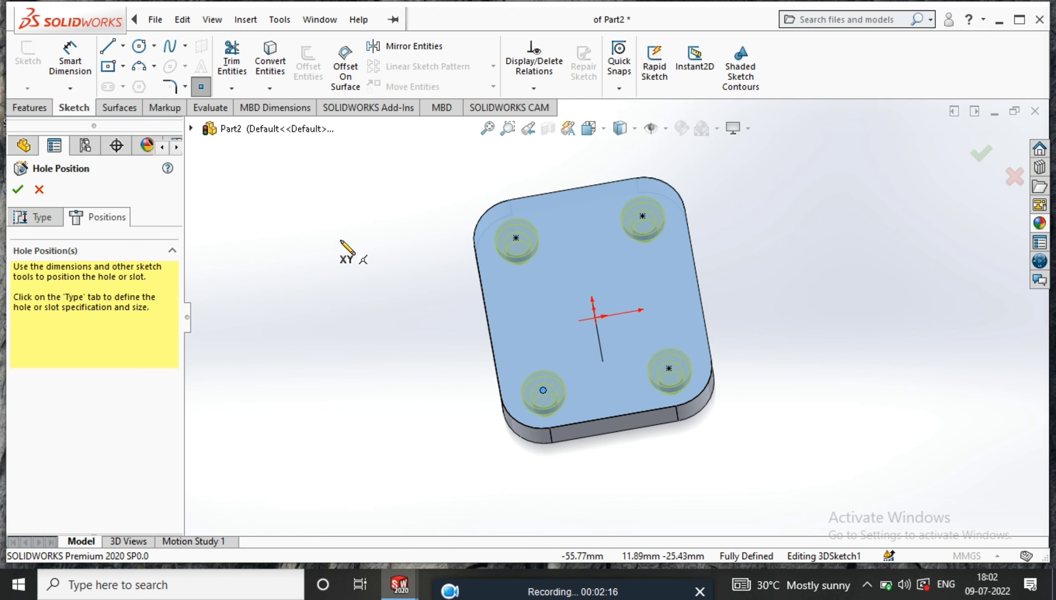
right_click(340, 260)
click(382, 264)
middle_drag(603, 234, 566, 233)
click(17, 190)
middle_drag(581, 289, 567, 433)
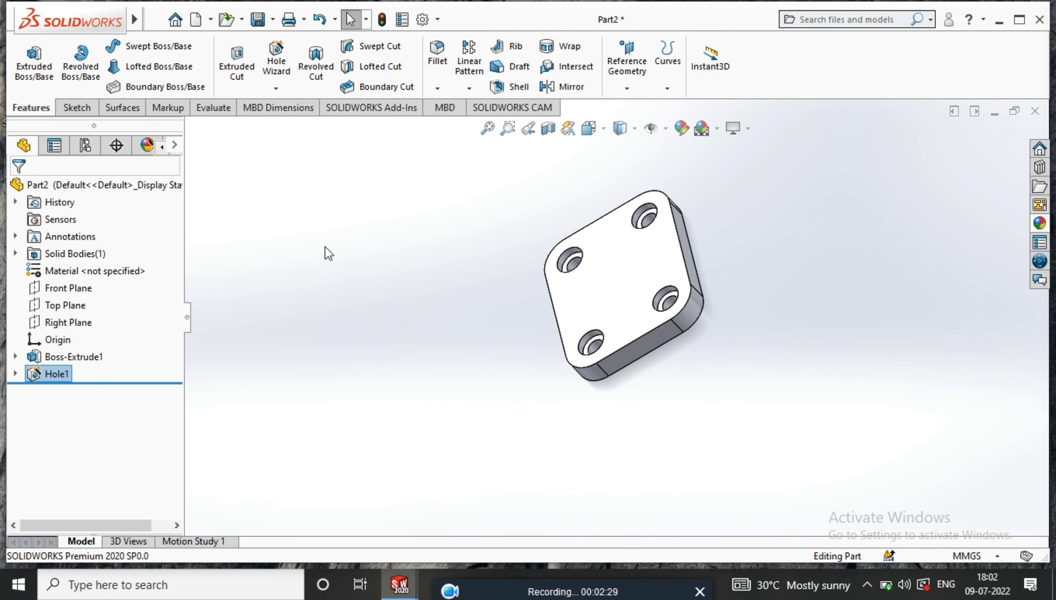
Step: Restore the part window to a smaller size and bring the finished new1 part to the front for reference
click(1014, 111)
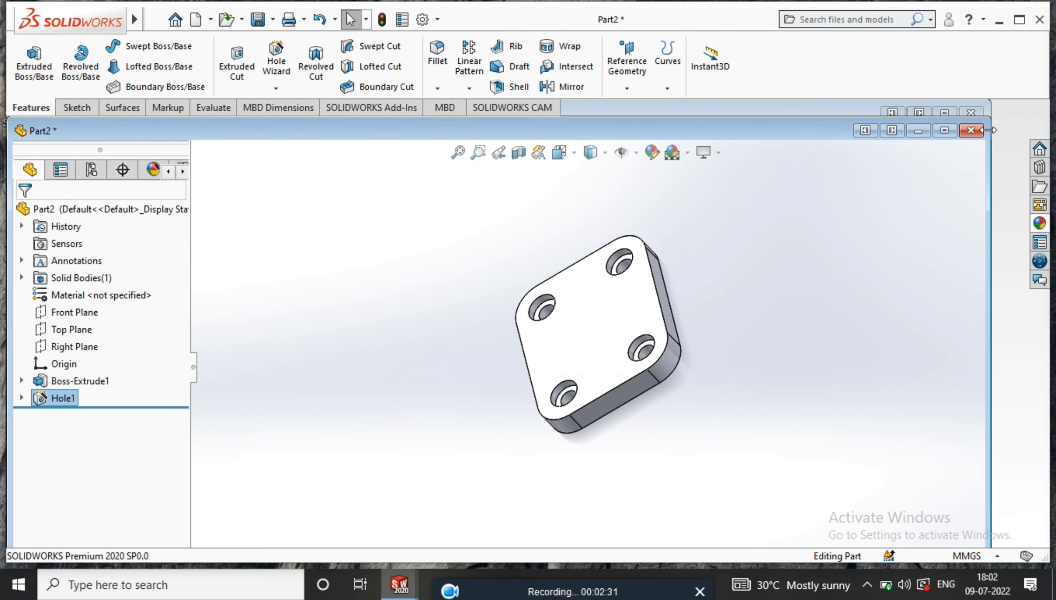
click(803, 108)
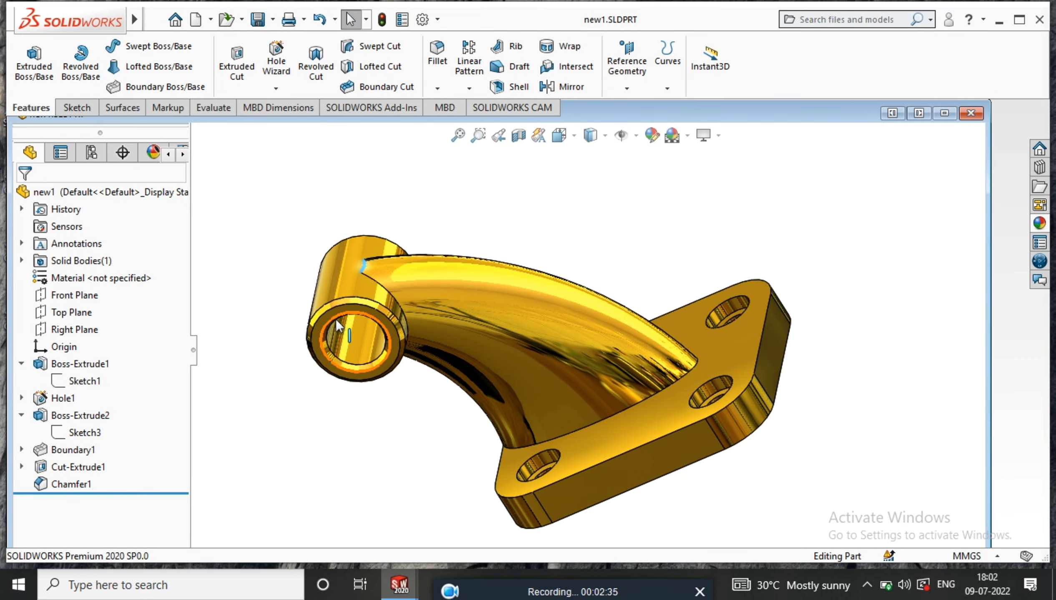
Step: Inspect the cylindrical boss of the finished new1 part, and bring the new part back in a maximized window
click(338, 287)
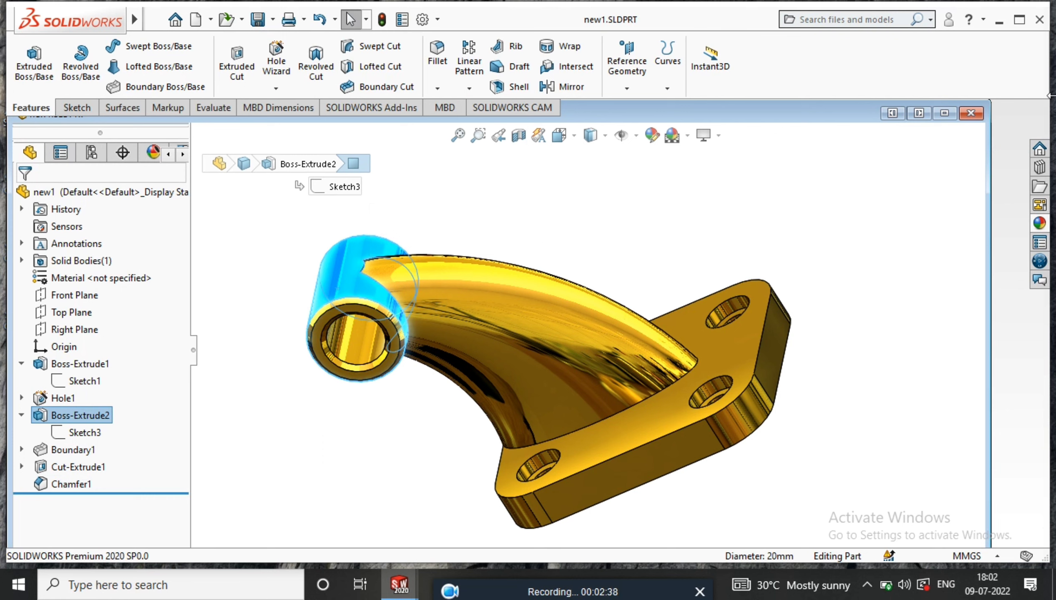
double_click(856, 116)
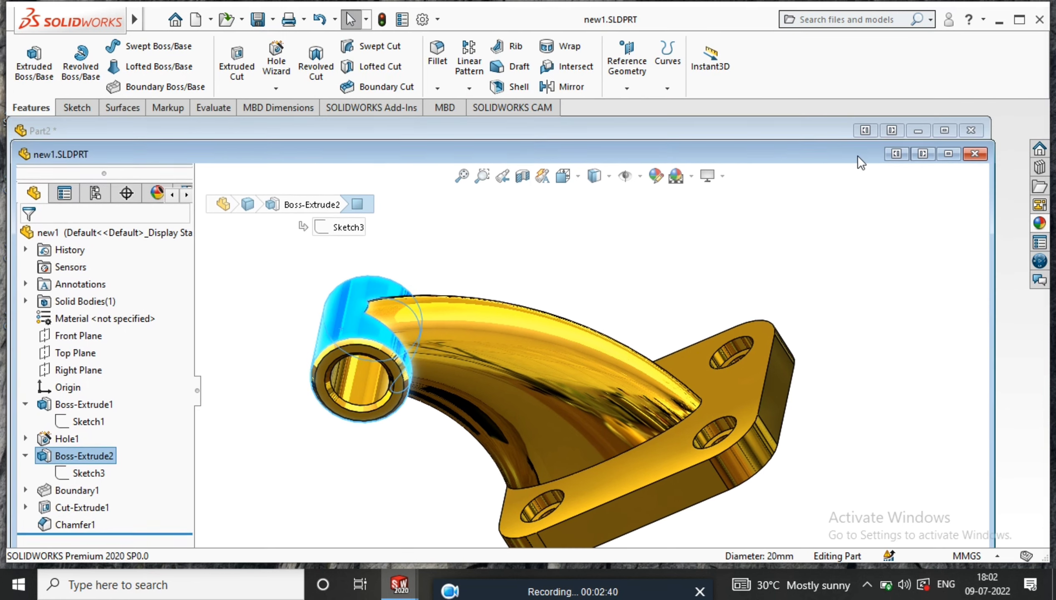
click(788, 137)
click(945, 127)
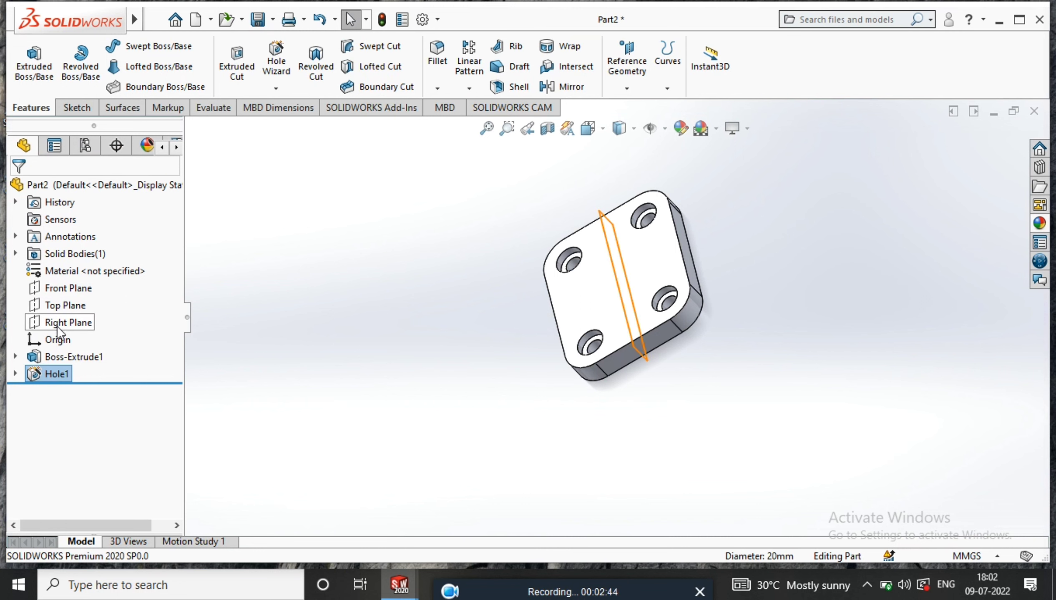
Step: Start a sketch on the Front Plane, viewed normal to it
click(61, 287)
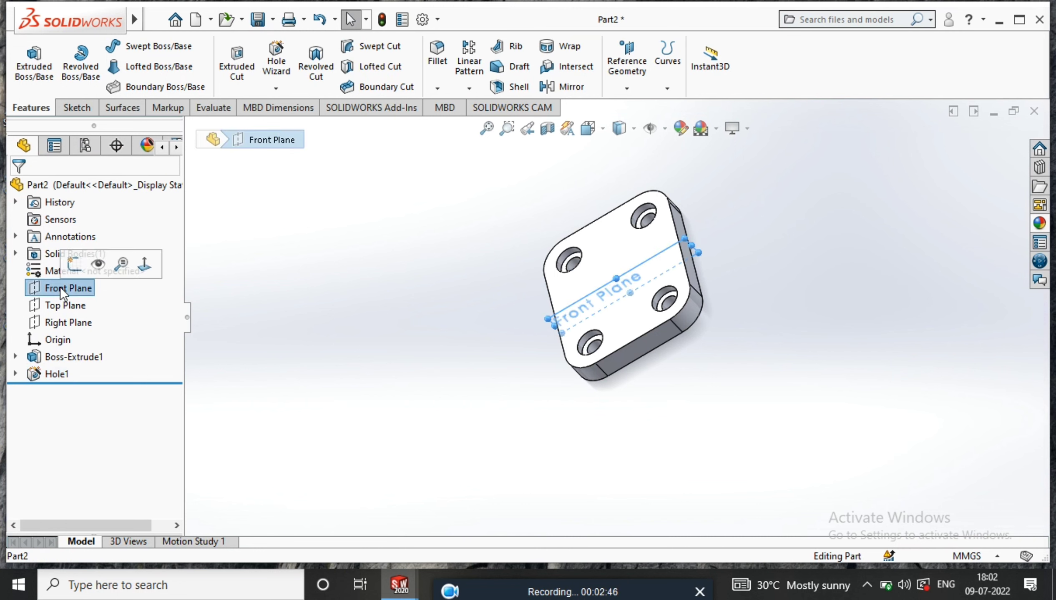
right_click(60, 288)
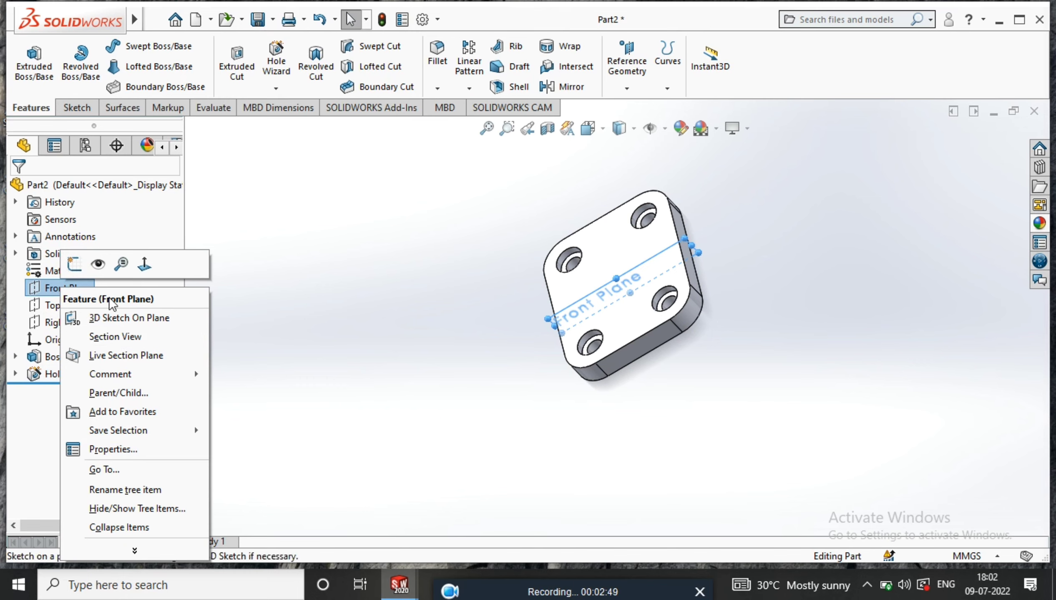
click(145, 264)
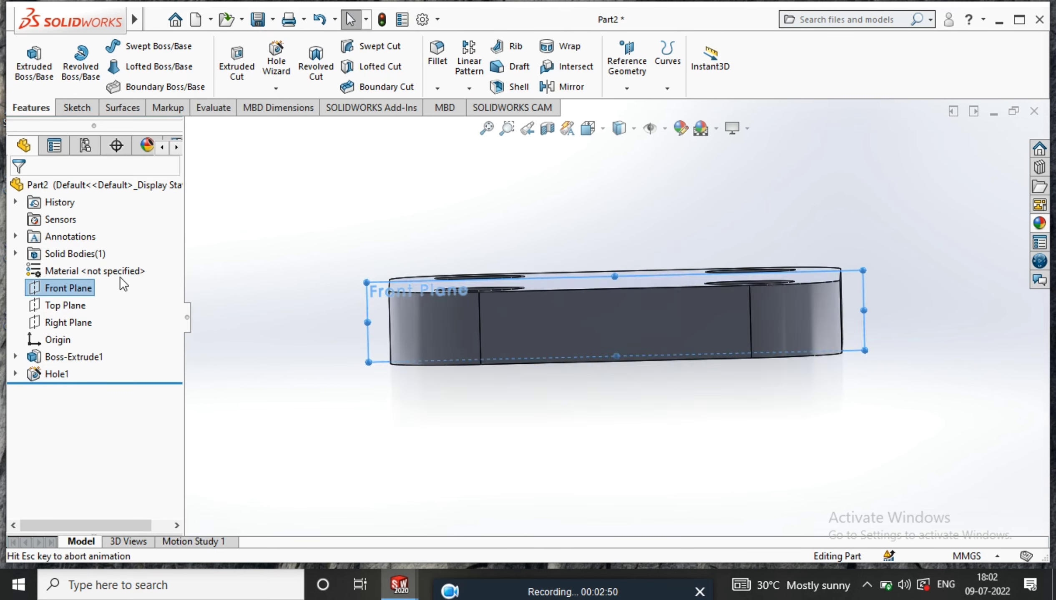
right_click(367, 293)
click(400, 273)
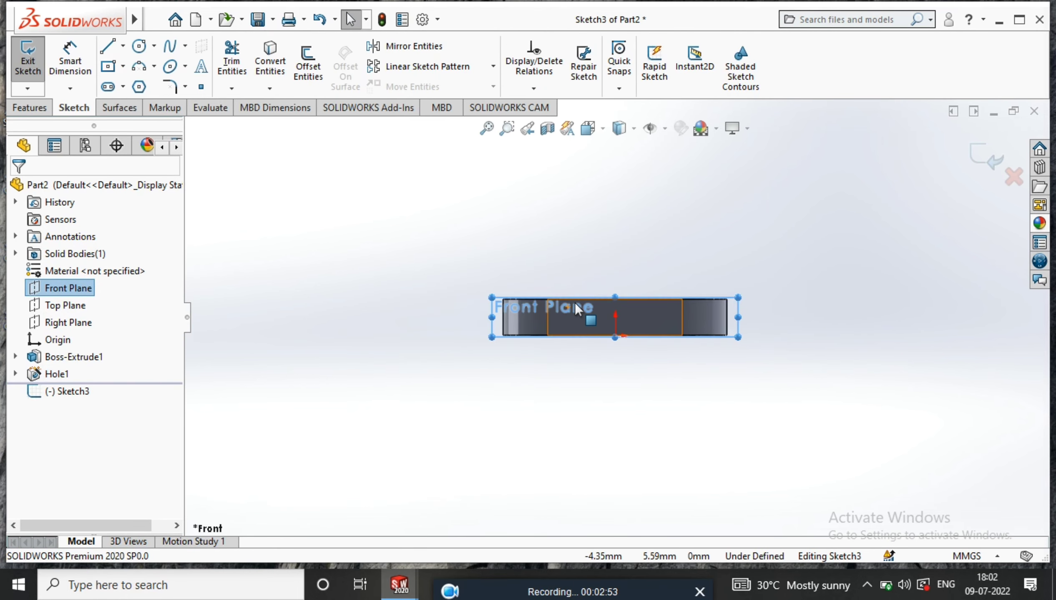
Step: Sketch a circle up and to the left of the plate and dimension its diameter as 20 mm
click(139, 46)
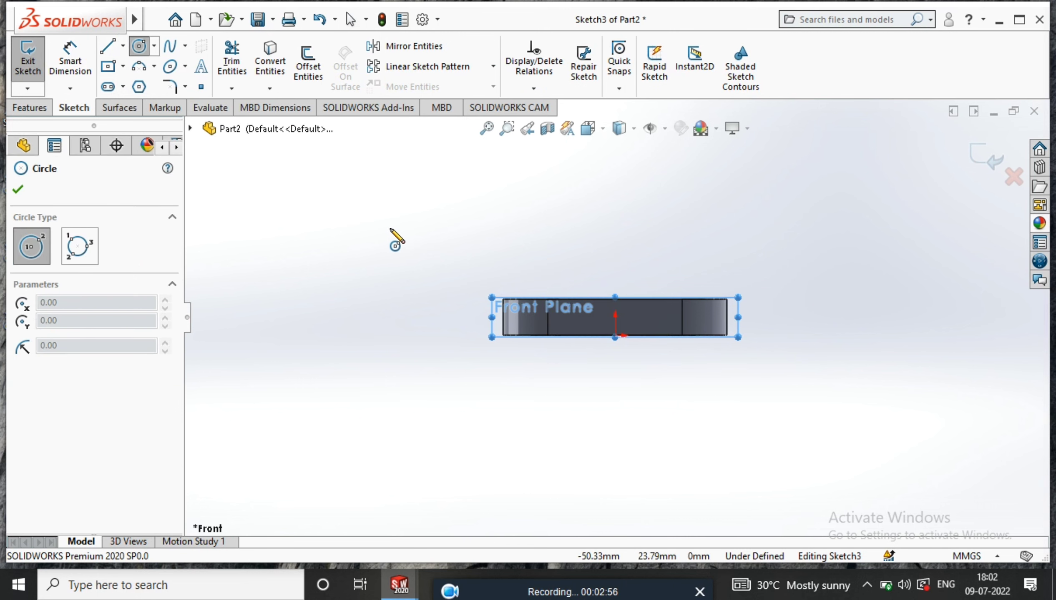
click(389, 216)
click(422, 258)
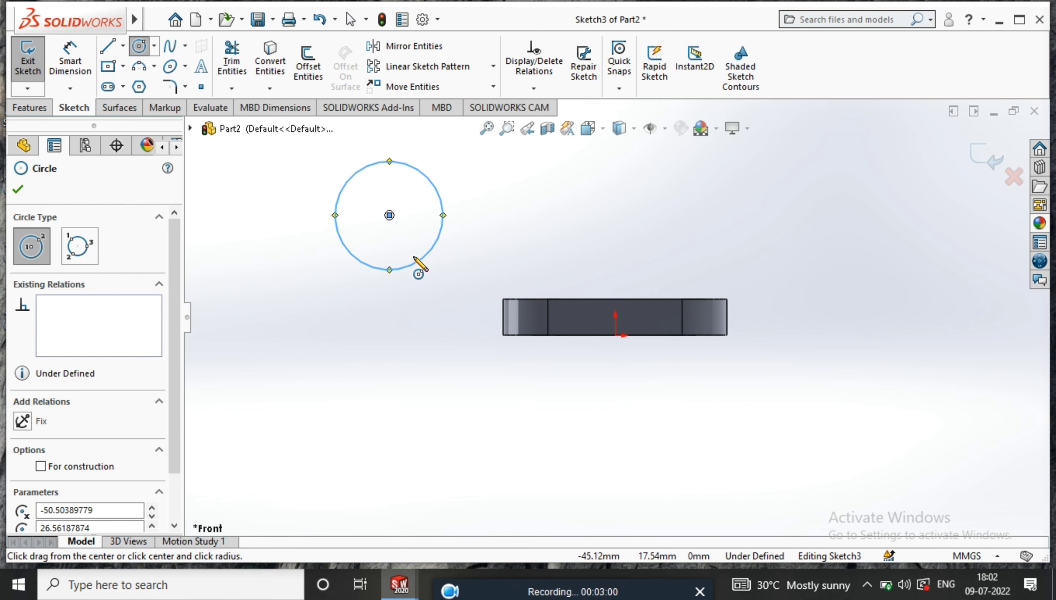
click(89, 62)
click(440, 244)
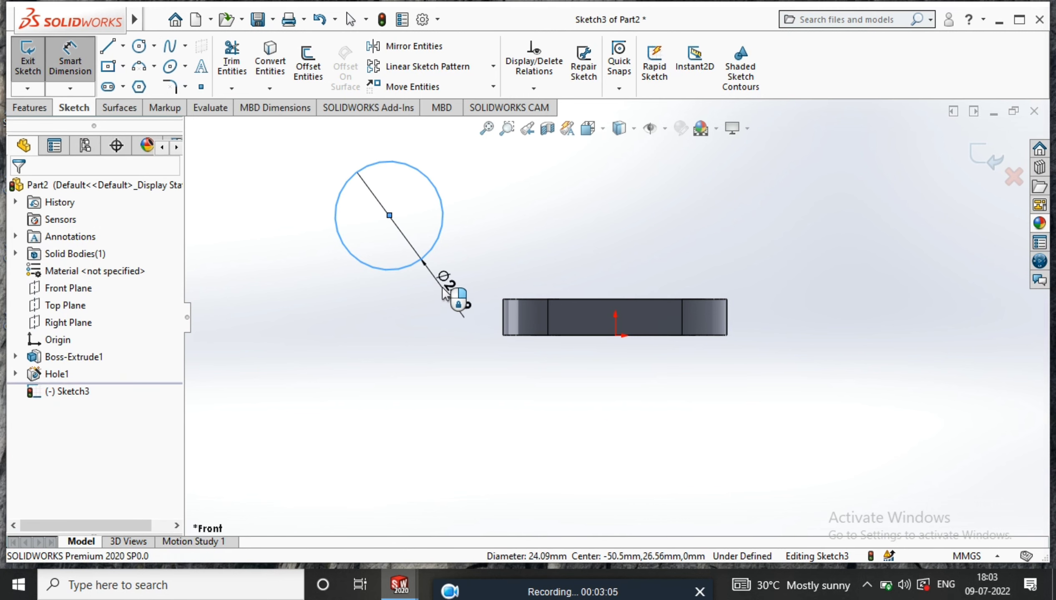
click(455, 299)
key(Return)
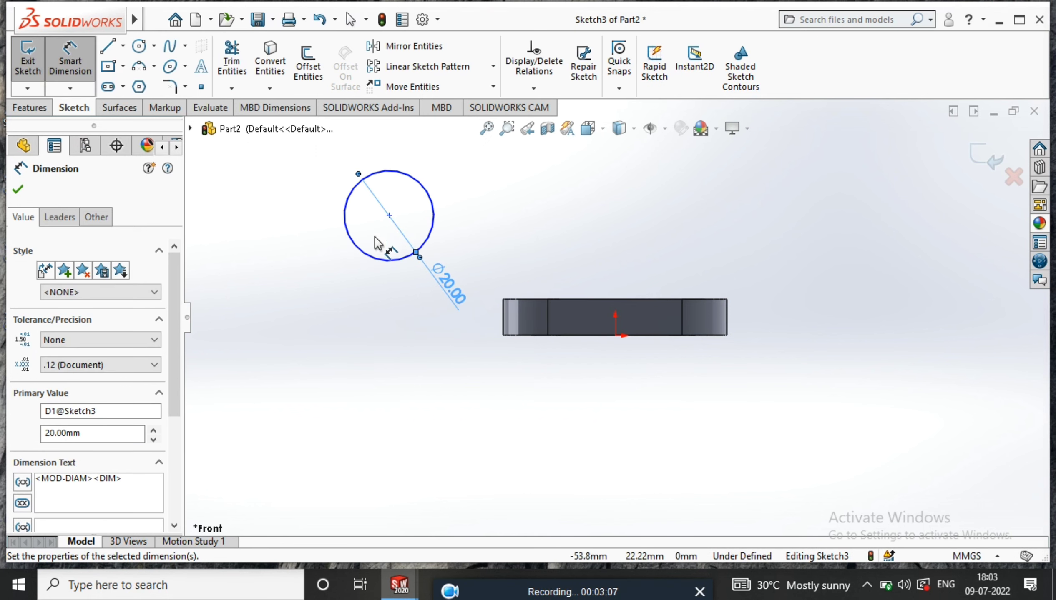
Step: Dimension the height of the circle's centre above the plate's bottom edge as 48 mm
click(378, 261)
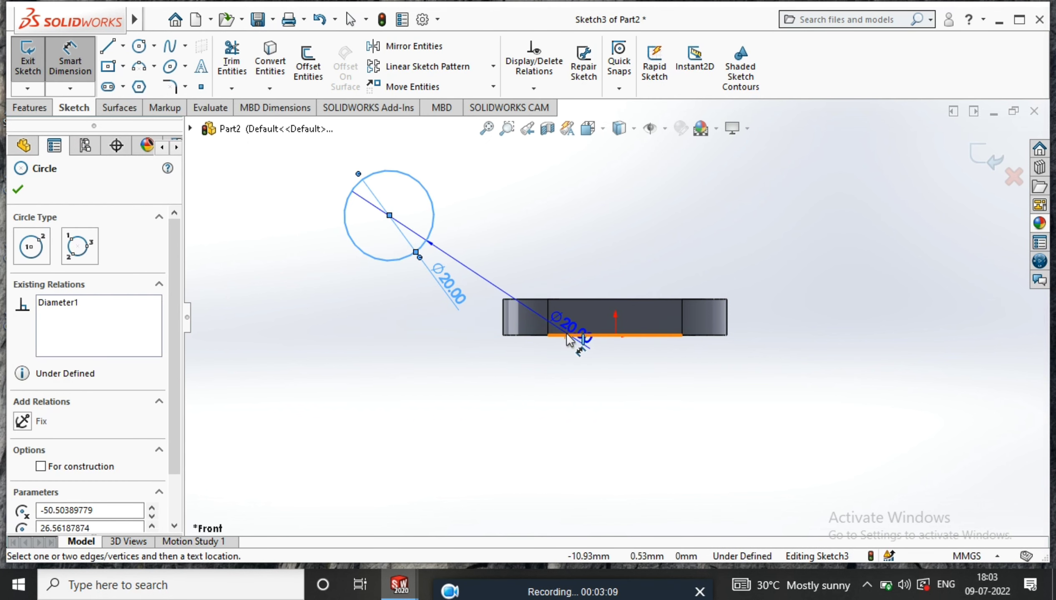
click(568, 338)
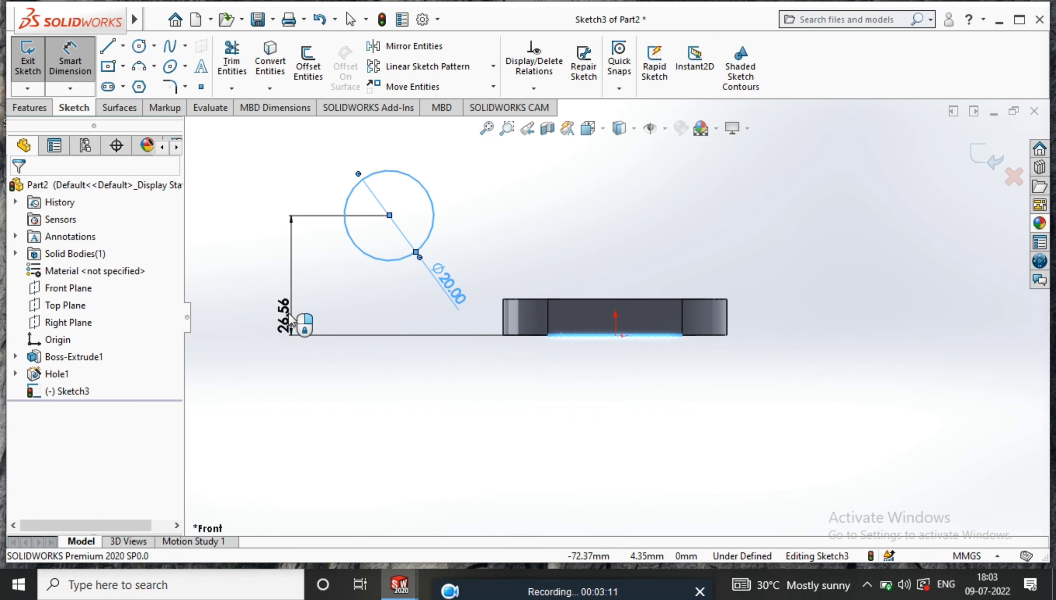
click(293, 323)
text(48)
key(Return)
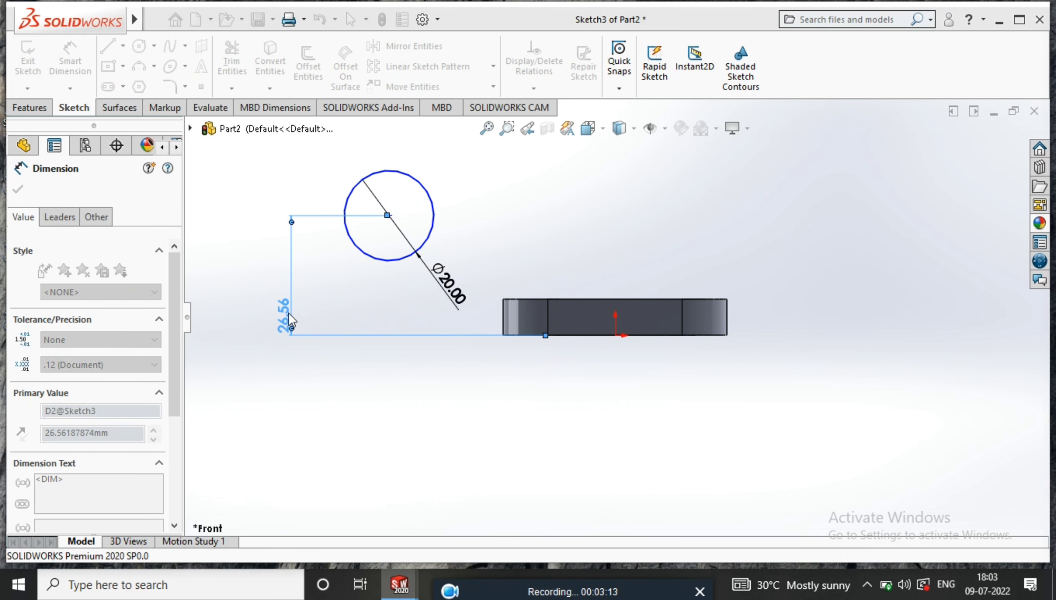
Step: Dimension the horizontal distance from the circle's centre to the plate's far right edge as 70 mm
click(399, 168)
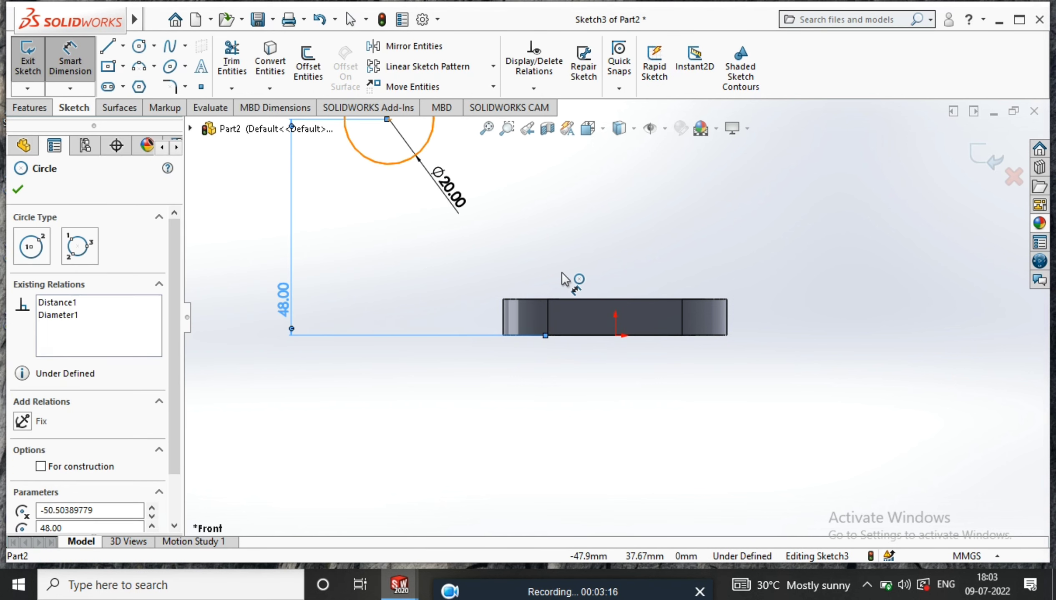
click(729, 321)
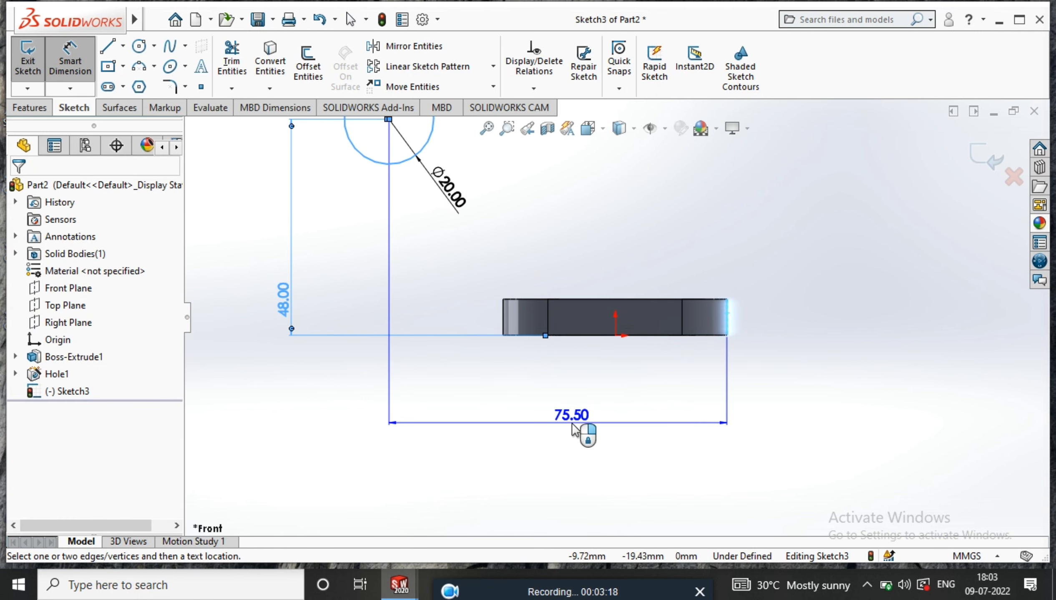
click(581, 429)
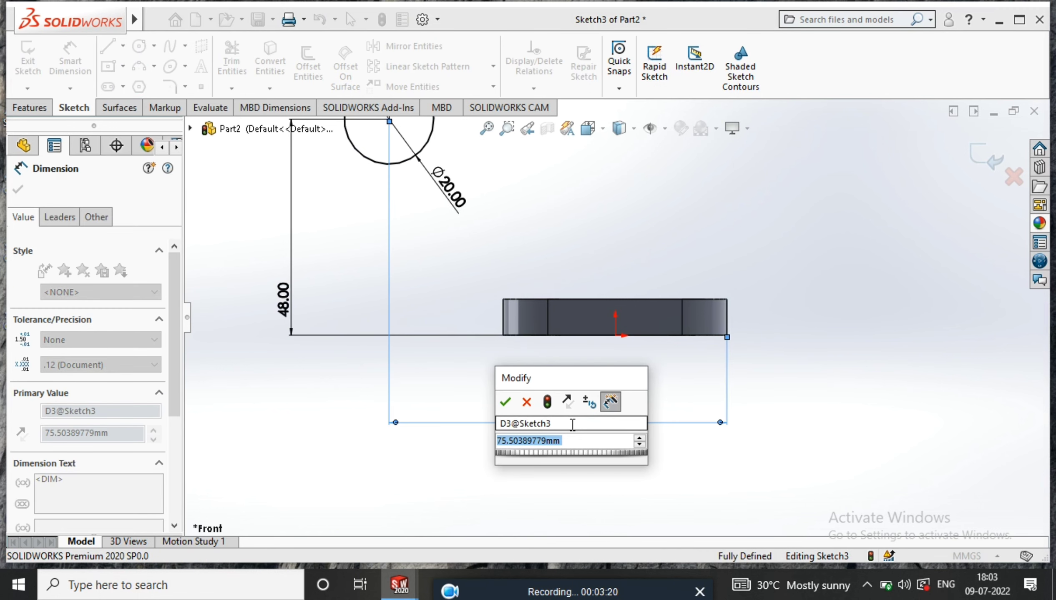
text(70)
key(Return)
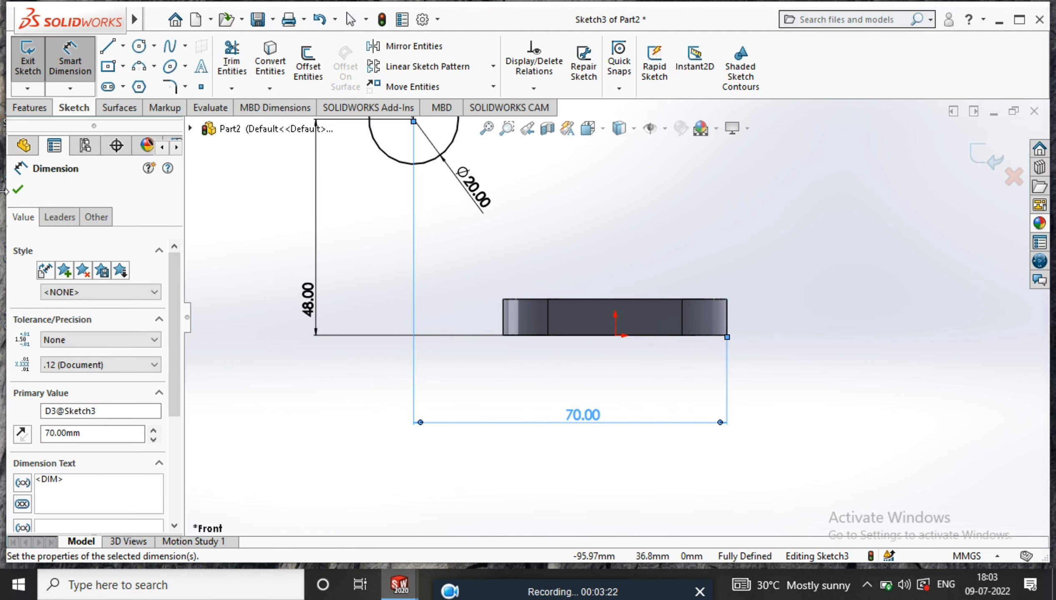
click(15, 191)
Step: Extrude the circle as a boss with the Mid Plane end condition and a depth of 25 mm
click(34, 110)
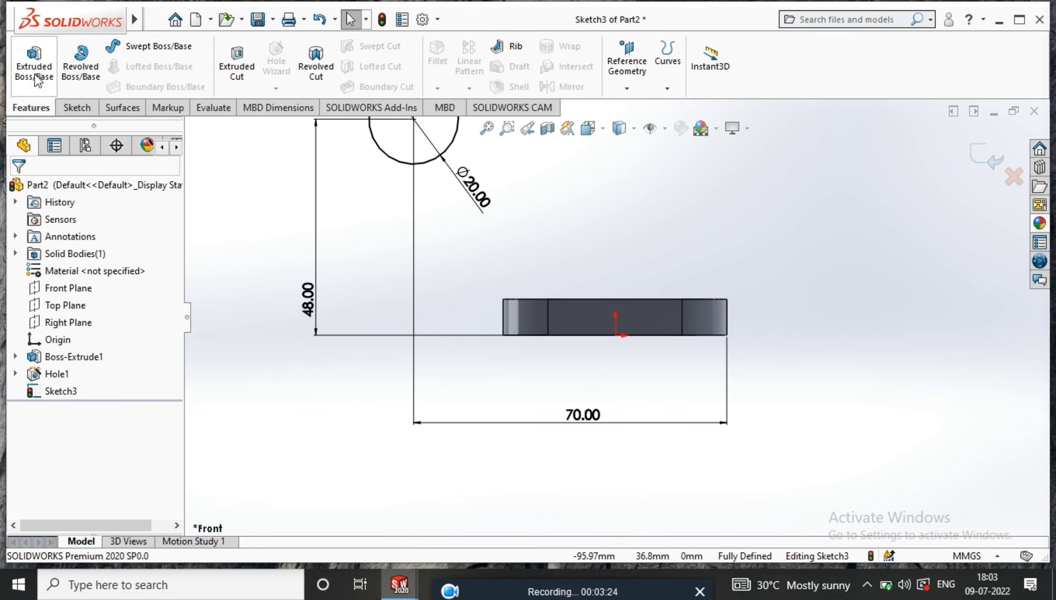
click(34, 63)
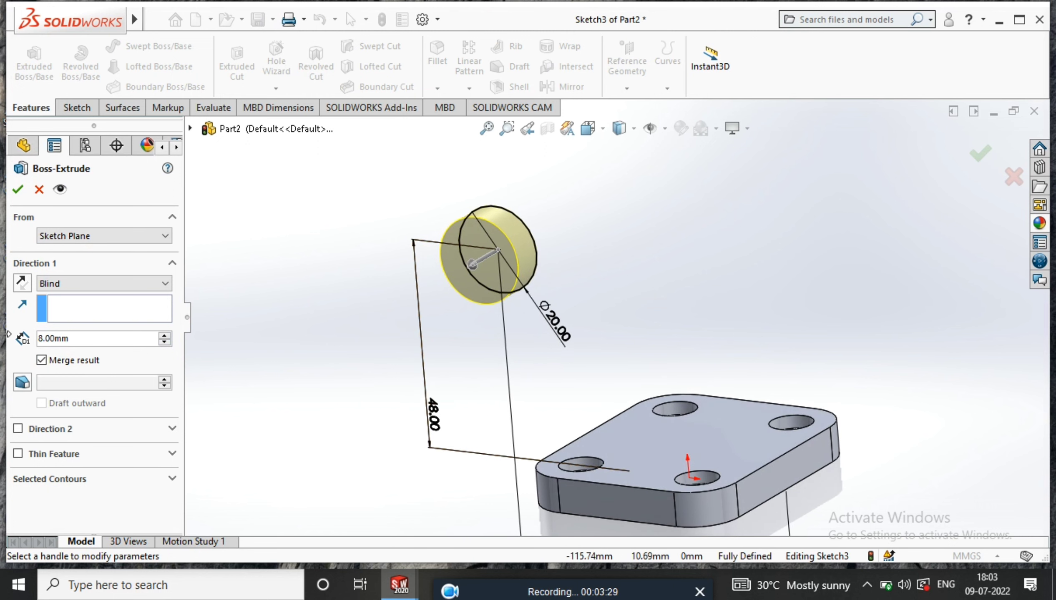
middle_drag(507, 245, 474, 245)
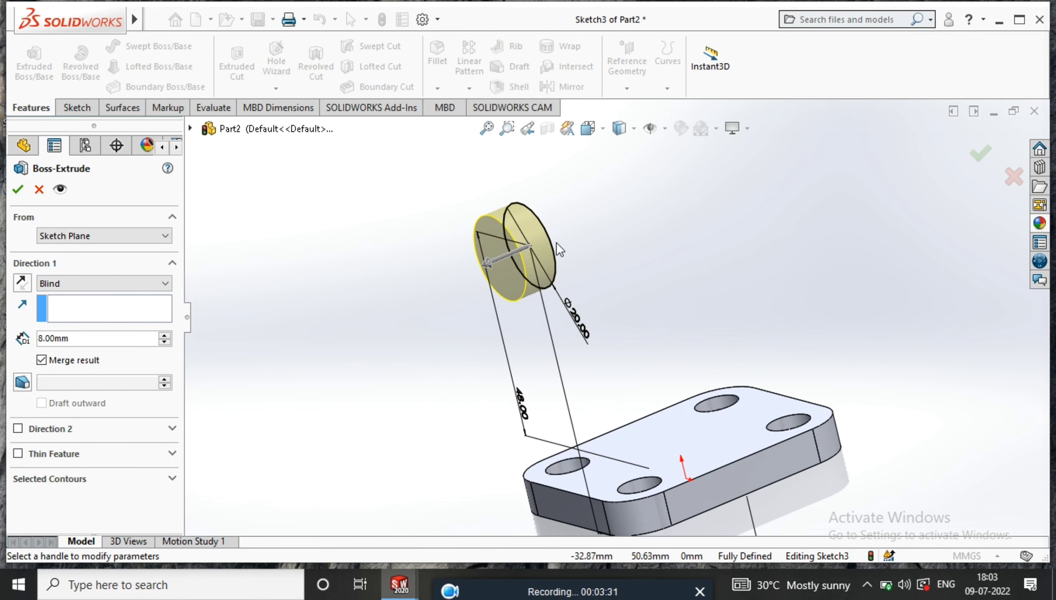
click(145, 283)
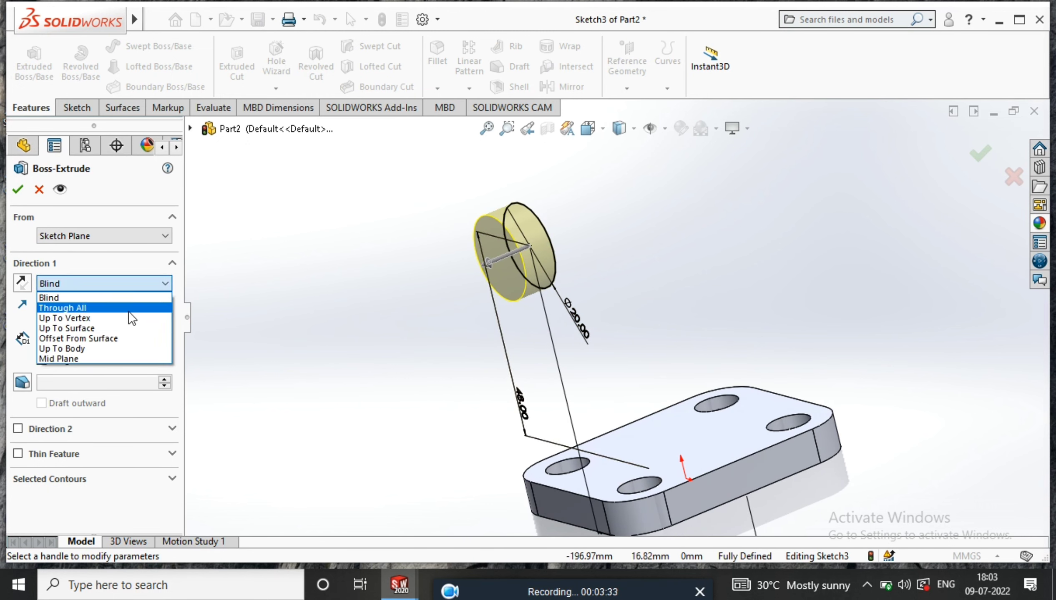
click(121, 361)
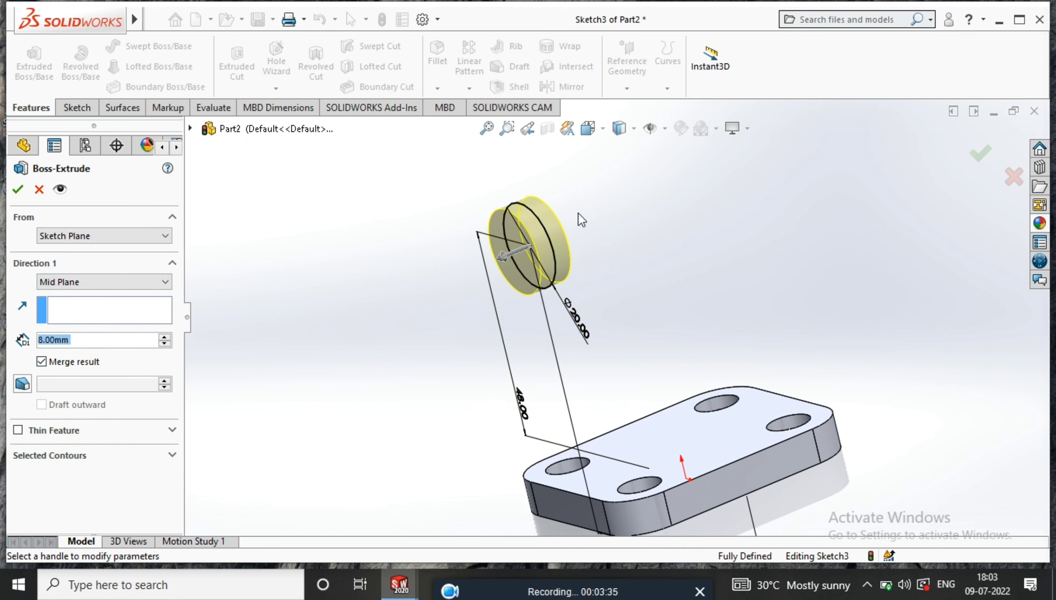
middle_drag(580, 217, 563, 226)
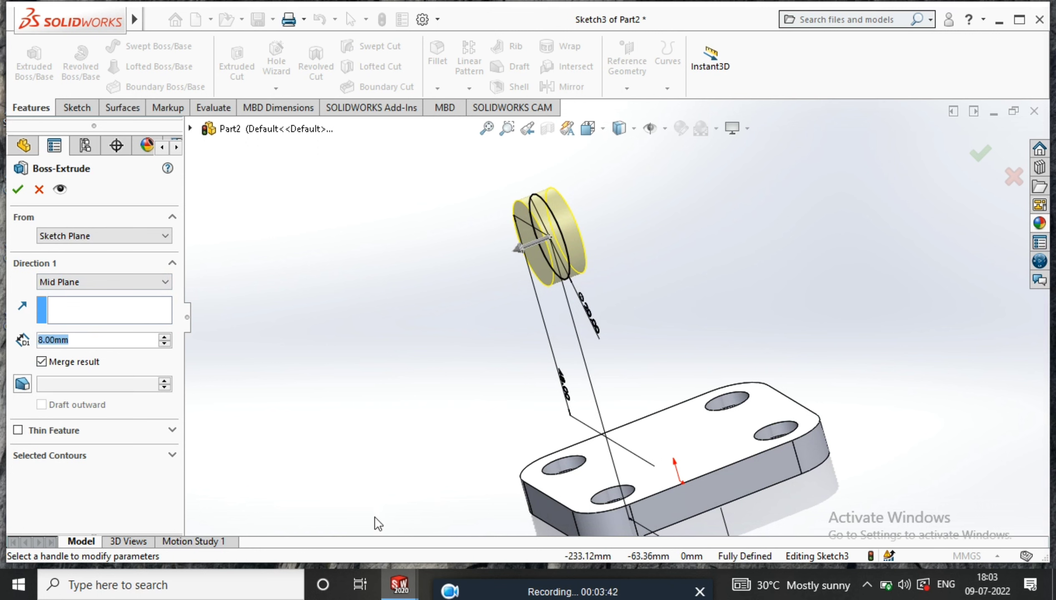
text(25)
key(Return)
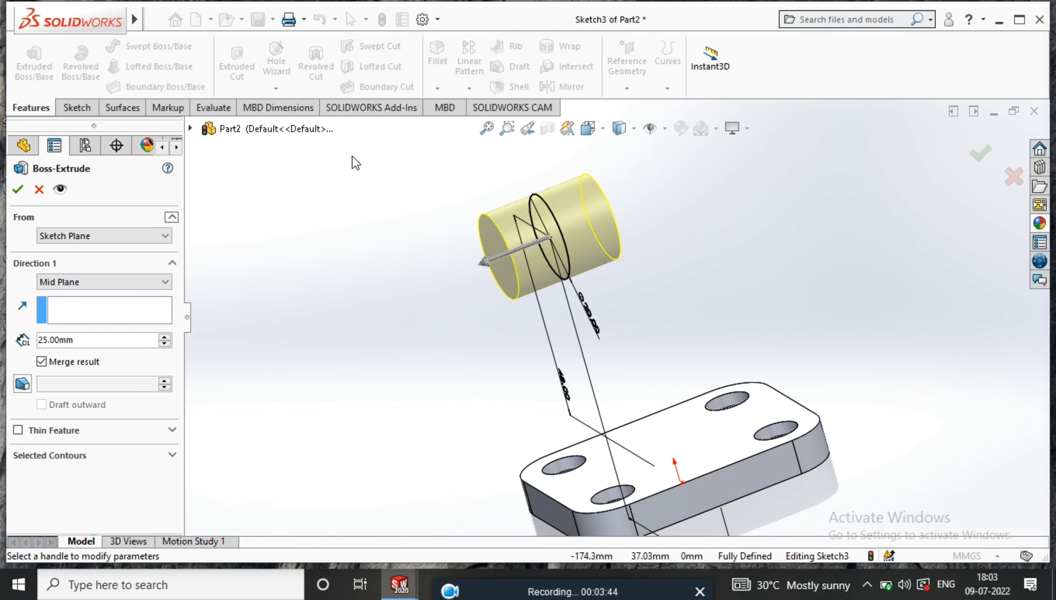
click(17, 189)
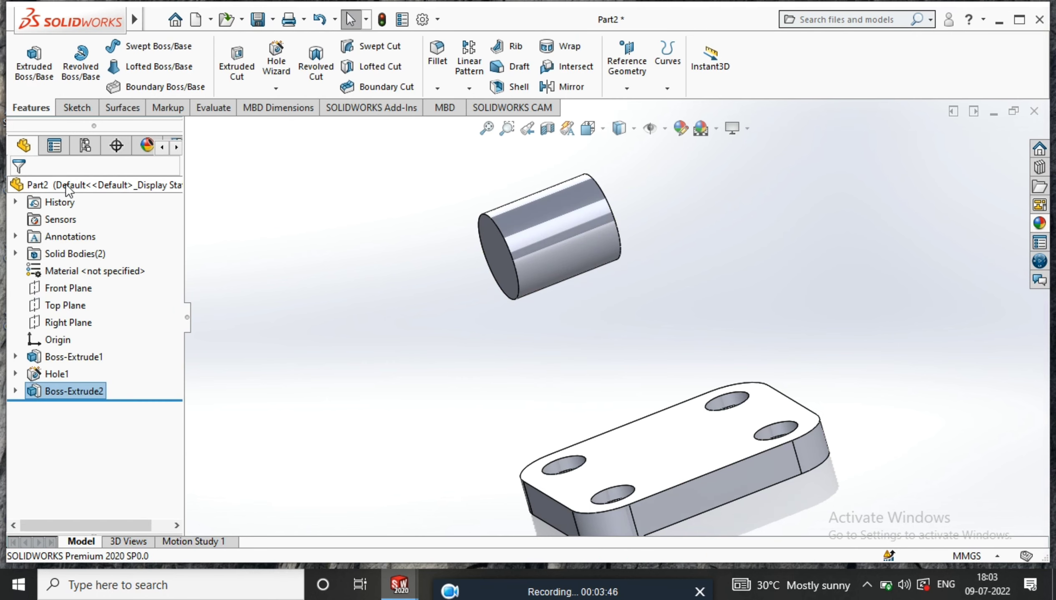
Step: Inspect the curved boundary arm of the finished new1 part, and return to the new part in a maximized window
click(1009, 111)
mouse_move(831, 123)
mouse_down()
mouse_move(830, 178)
mouse_move(825, 112)
mouse_up()
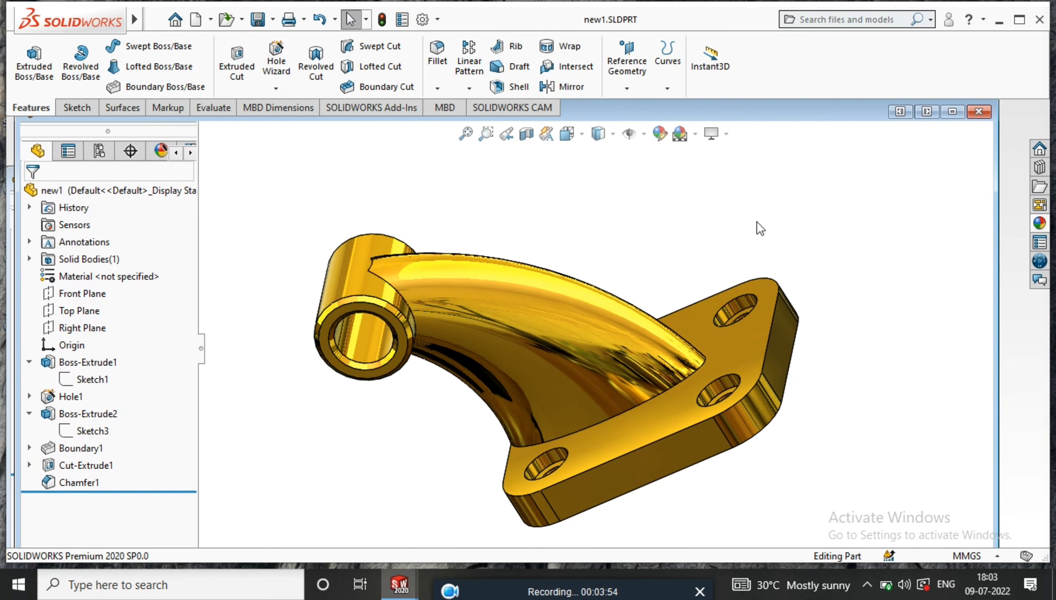
click(530, 296)
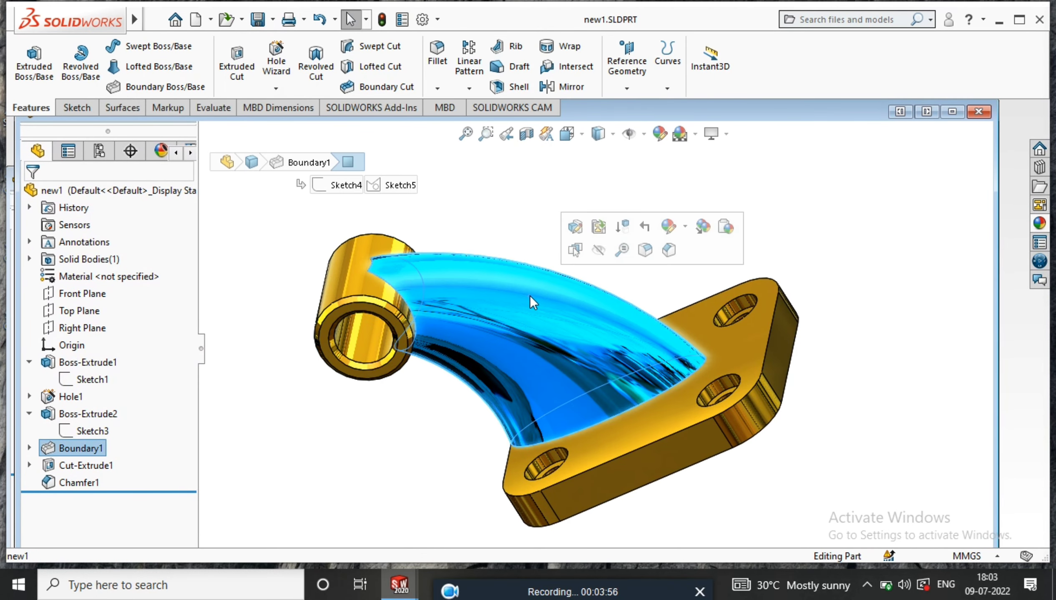
click(926, 111)
drag(857, 157, 826, 224)
drag(822, 167, 823, 138)
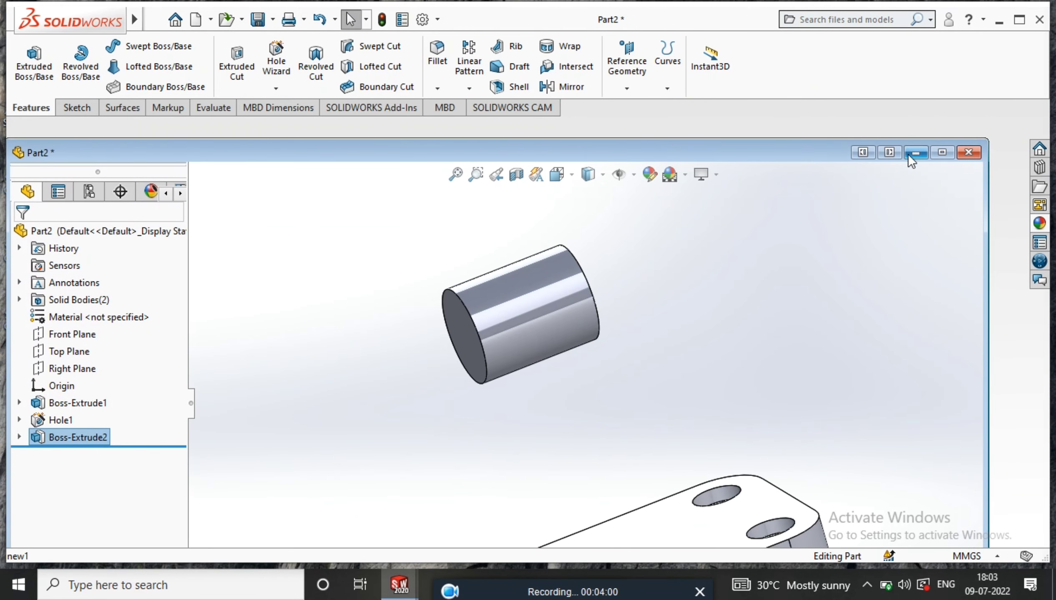
click(942, 151)
Step: Start a sketch on the plate's upper face, viewed normal to it
middle_drag(681, 262, 728, 409)
click(728, 408)
click(870, 360)
right_click(798, 341)
click(793, 206)
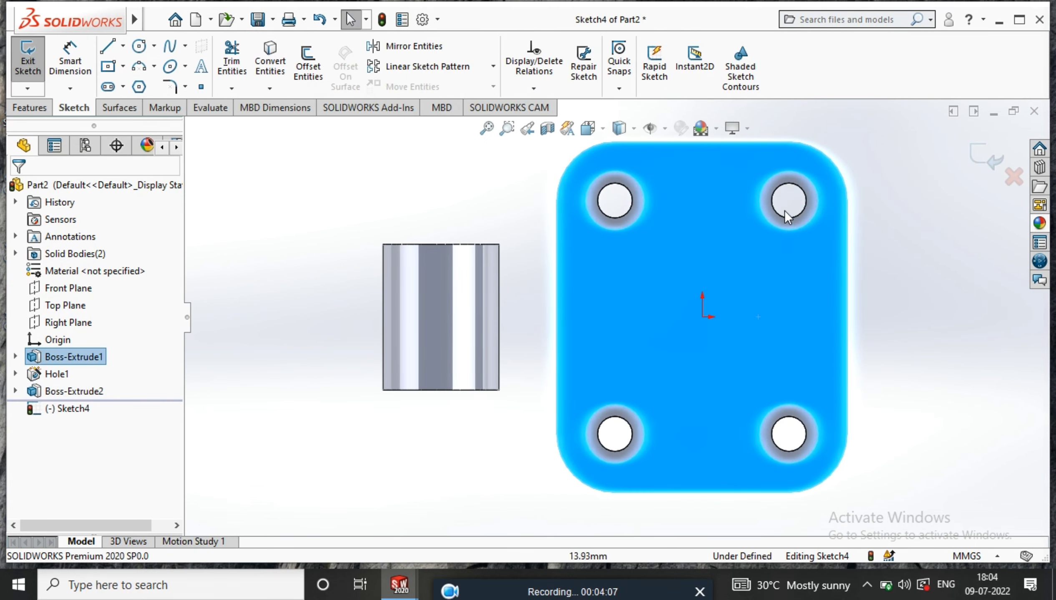
click(175, 68)
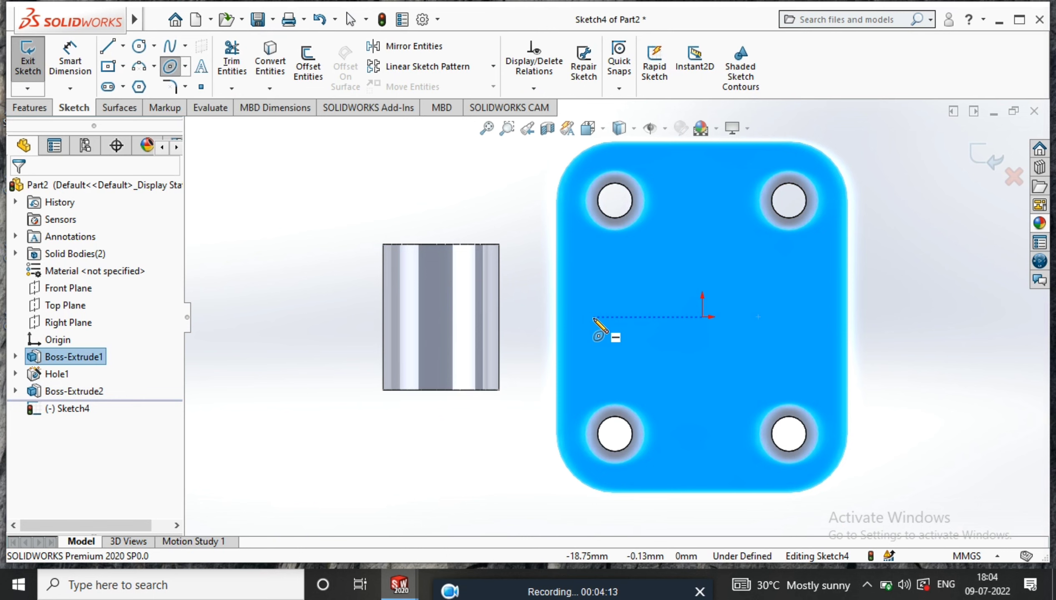
click(621, 316)
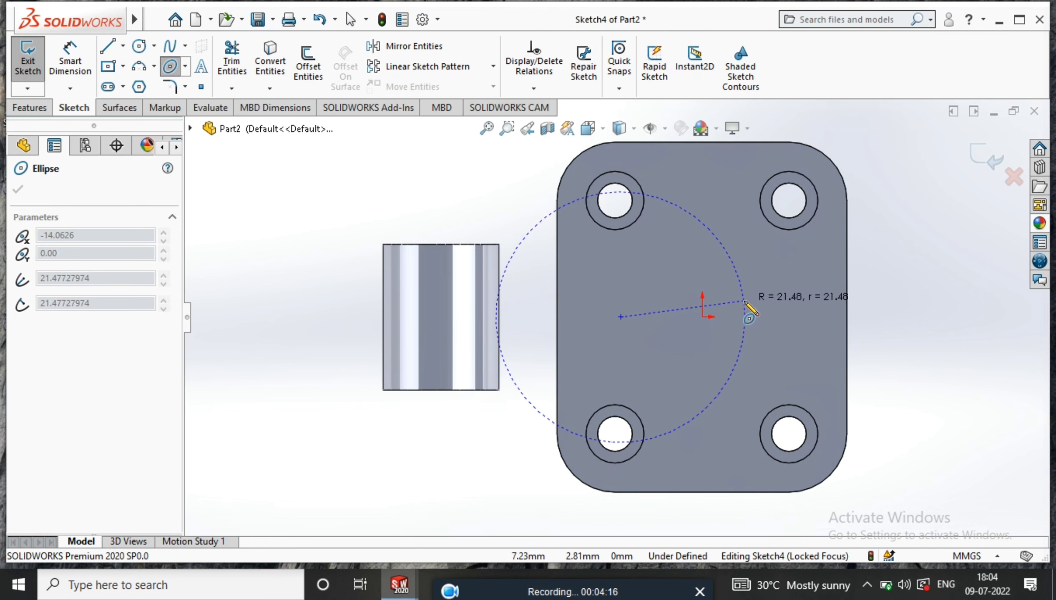
click(632, 250)
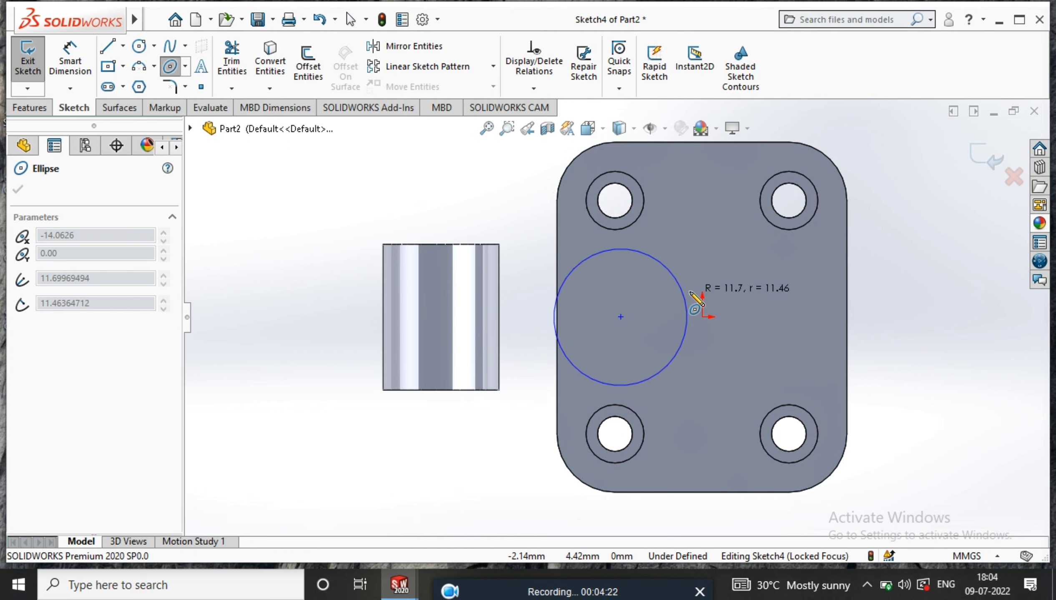
key(Escape)
Step: Sketch an ellipse on the plate's upper face with semi-axes of about 24 mm horizontally and 14 mm vertically
click(170, 68)
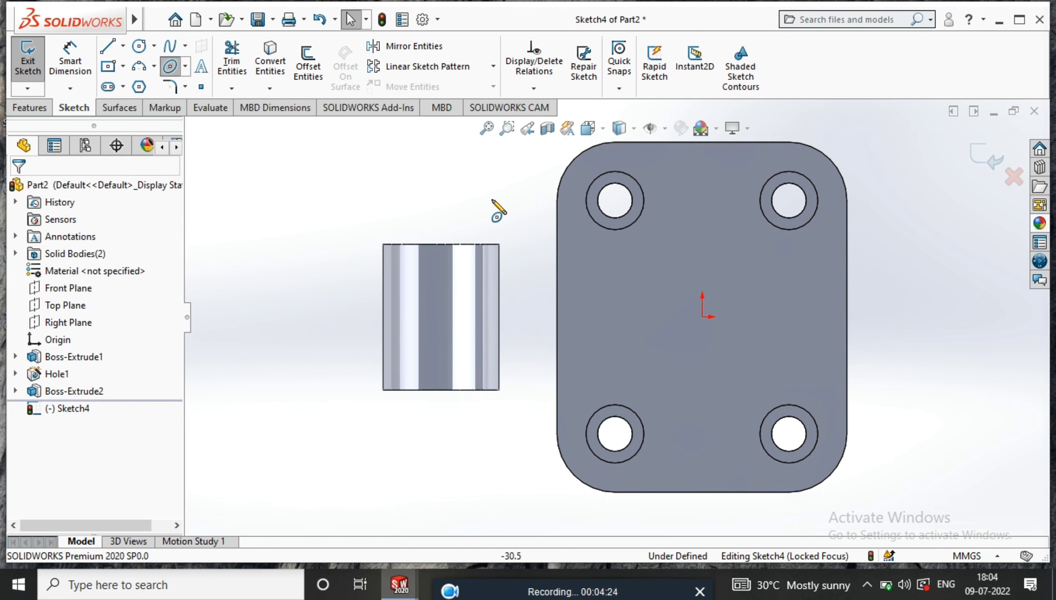
click(621, 317)
click(623, 235)
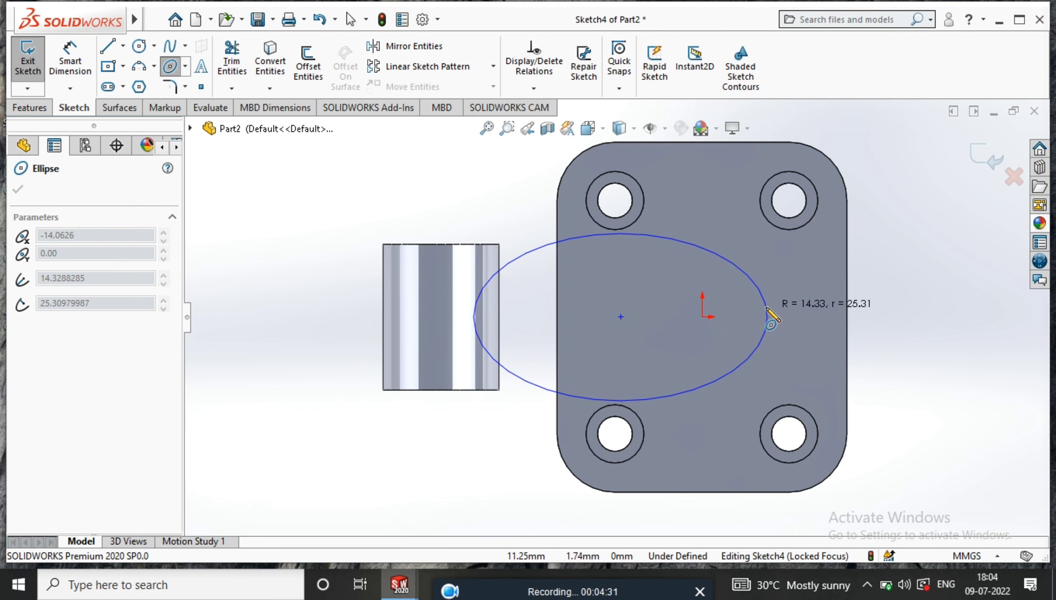
click(760, 317)
right_click(923, 281)
click(923, 286)
key(Escape)
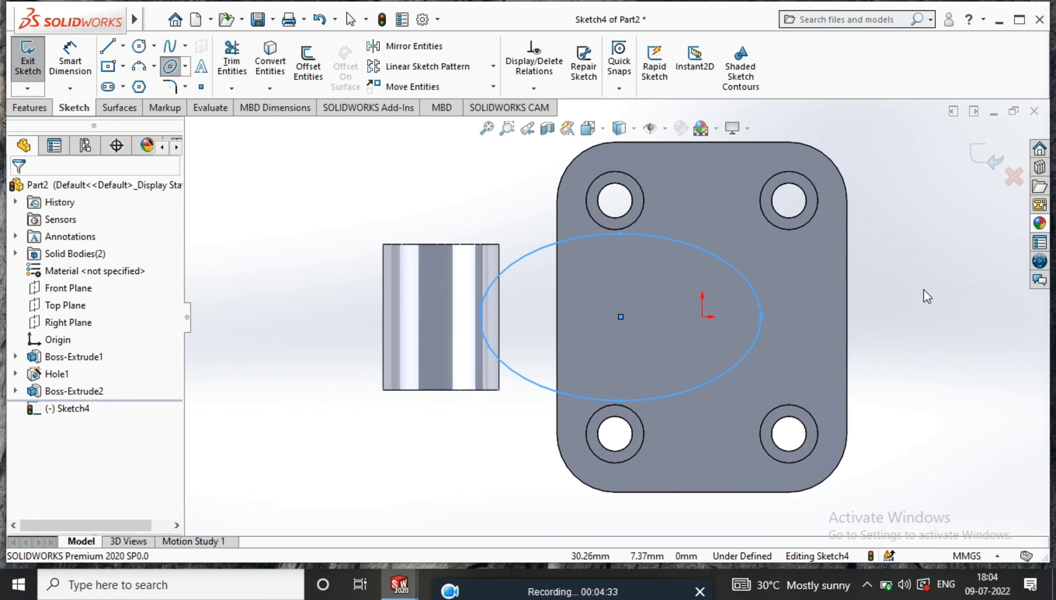
click(85, 63)
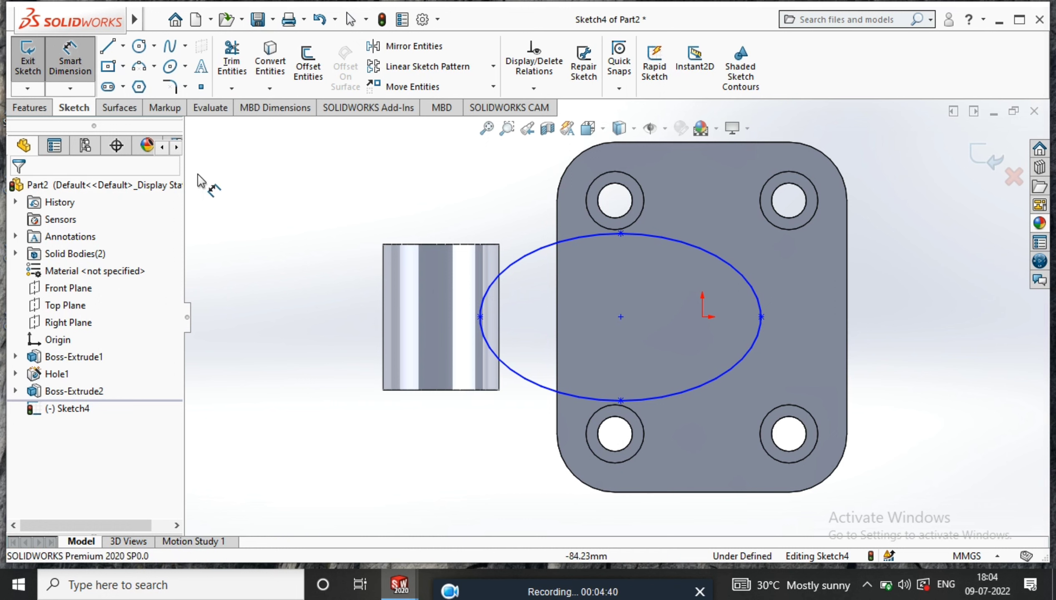
click(678, 242)
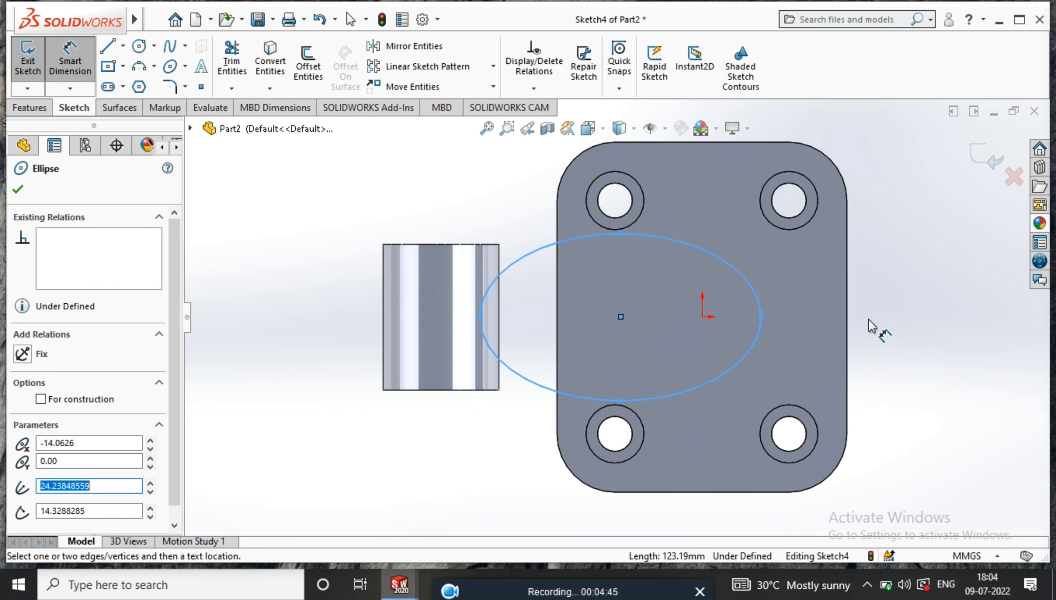
key(Escape)
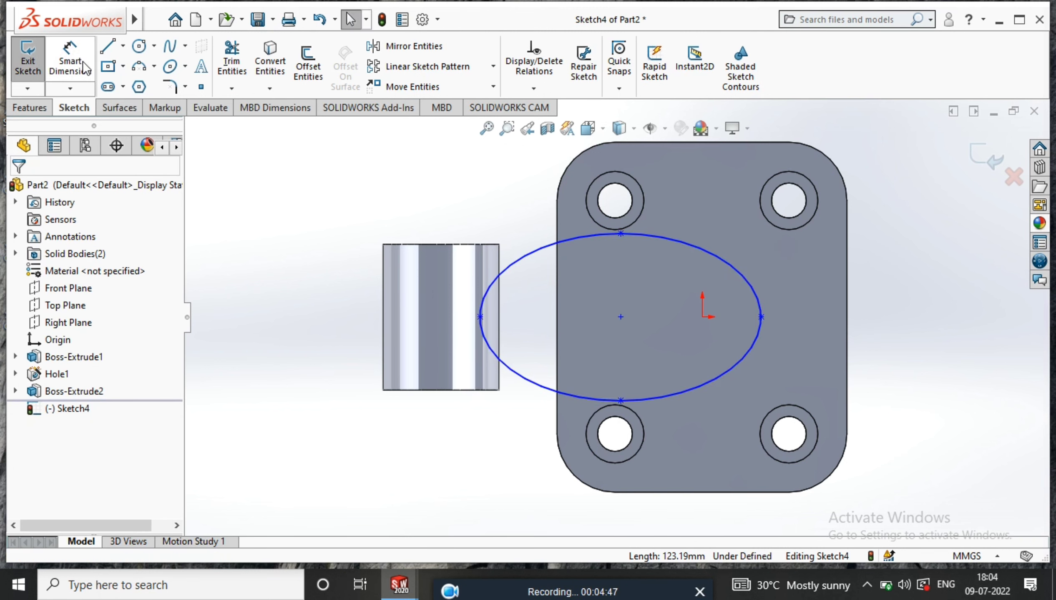
Step: Dimension the ellipse's full height between its upper and lower axis points as 15 mm
click(70, 61)
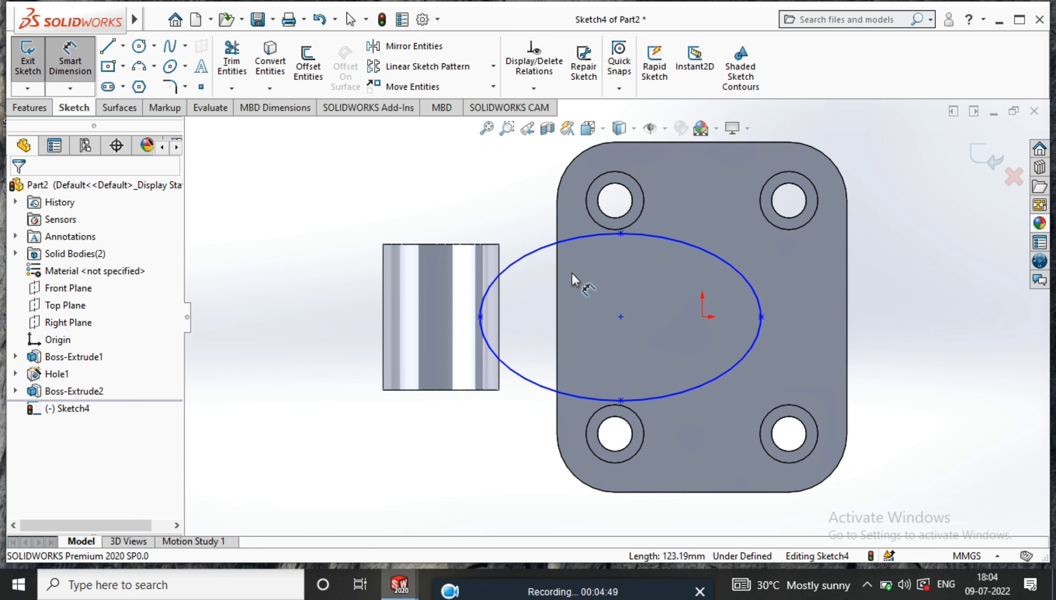
click(619, 234)
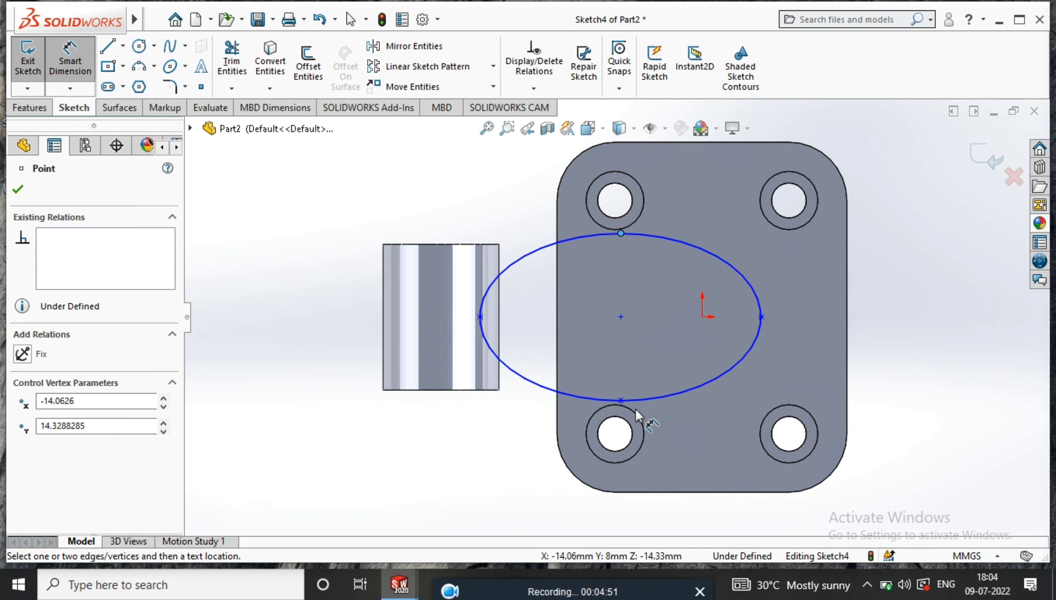
click(621, 401)
click(907, 306)
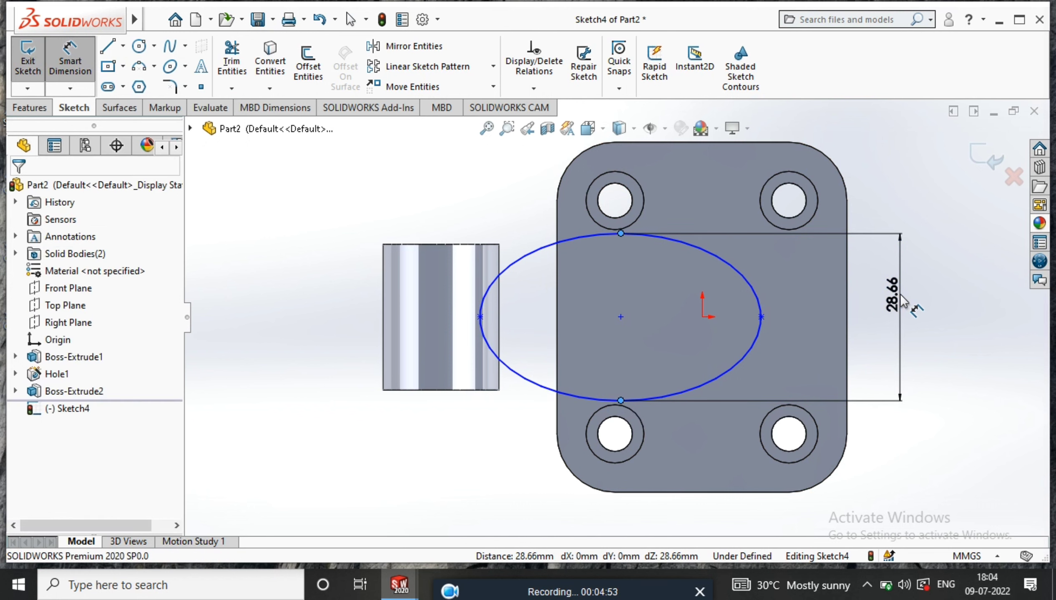
text(15)
key(Return)
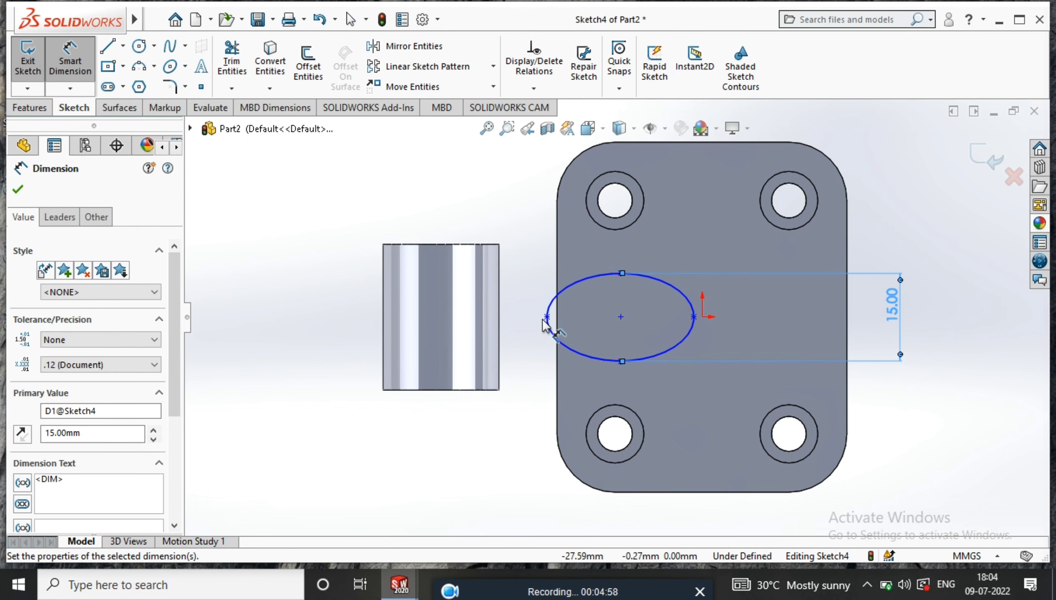
Step: Dimension the ellipse's full width between its left and right axis points as 45 mm
click(547, 317)
click(693, 317)
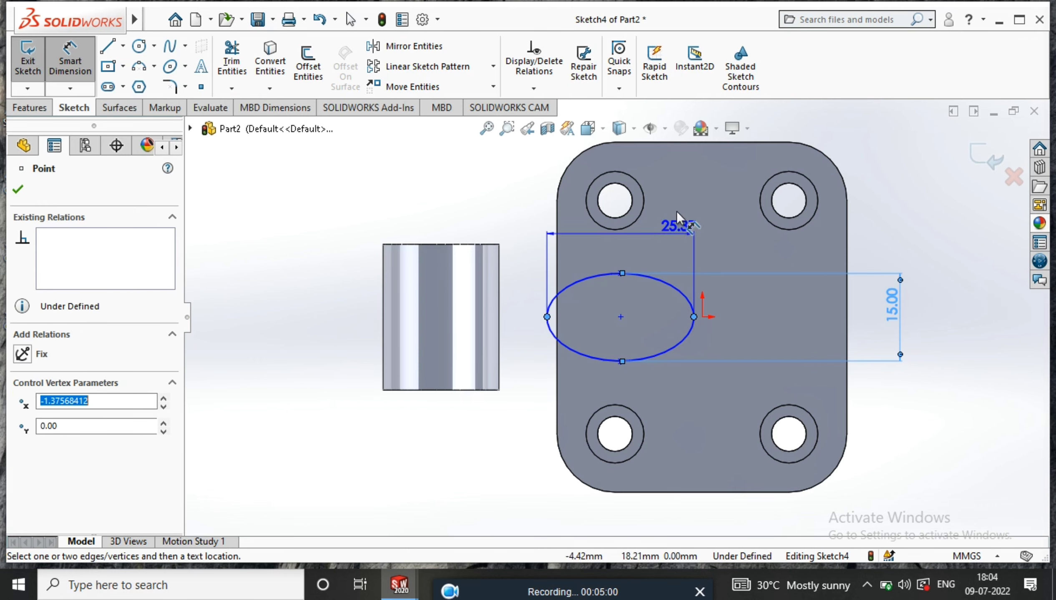
scroll(621, 192, up, 2)
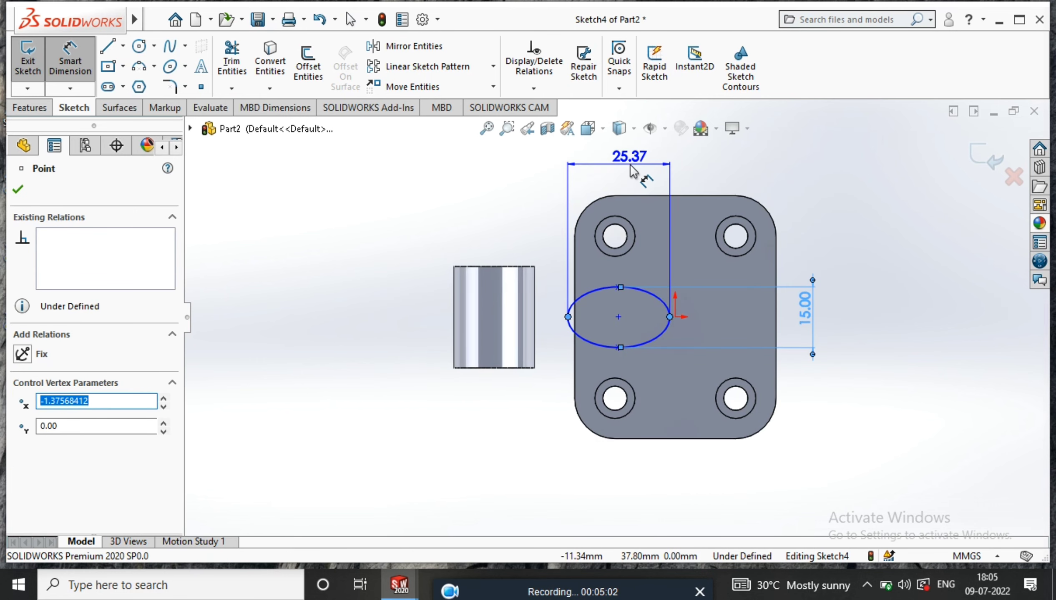
click(625, 164)
scroll(625, 204, down, 2)
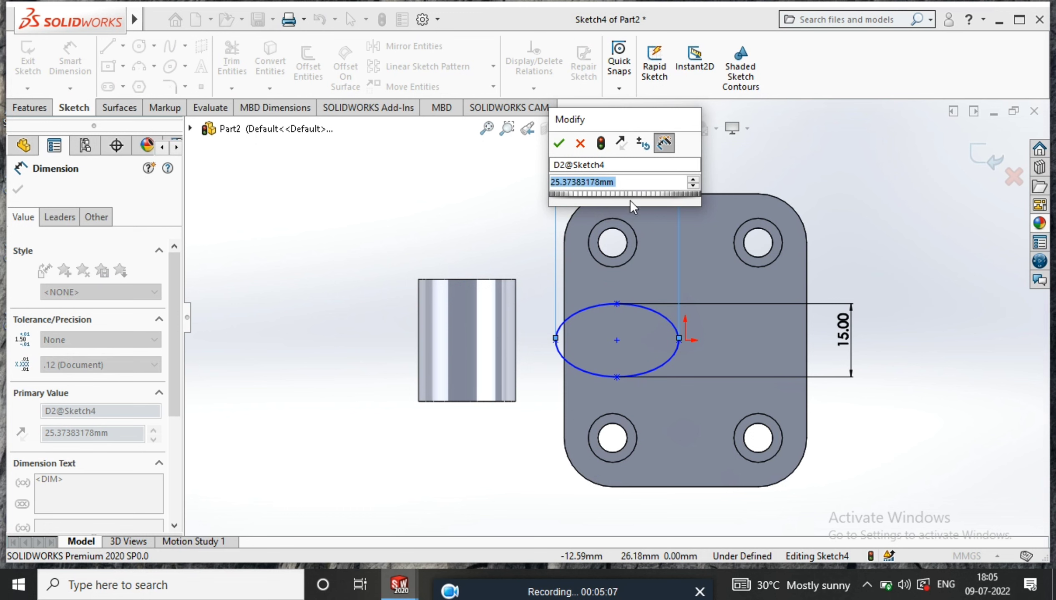
text(465)
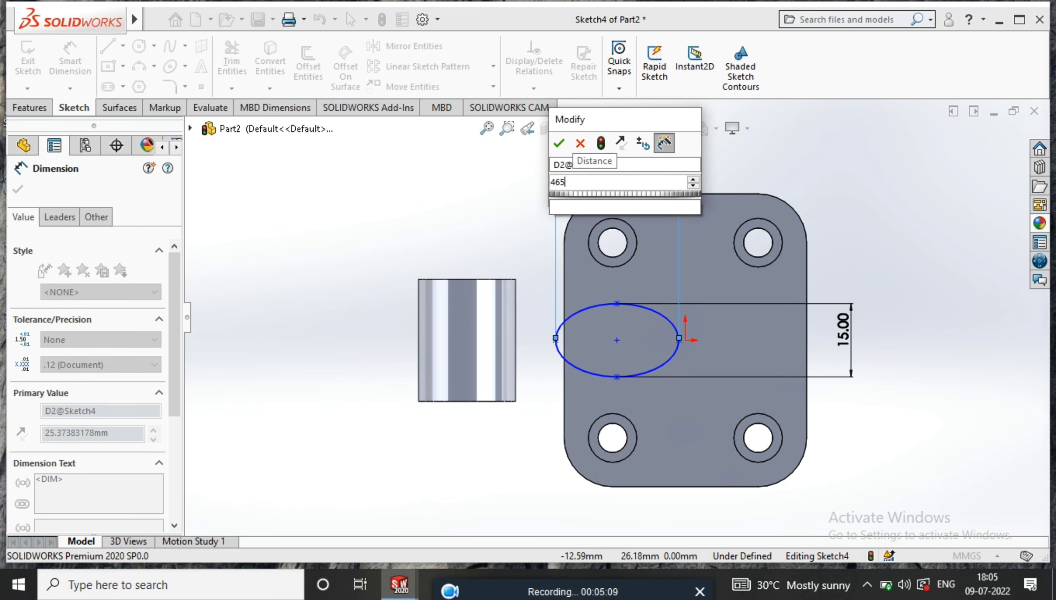
key(Escape)
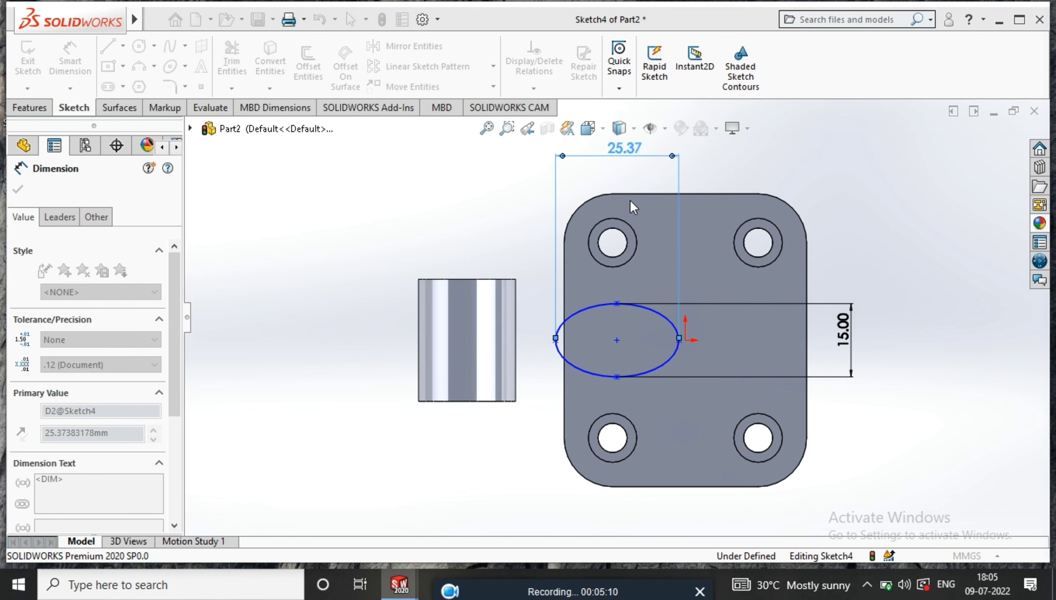
scroll(685, 332, down, 3)
click(555, 347)
key(Escape)
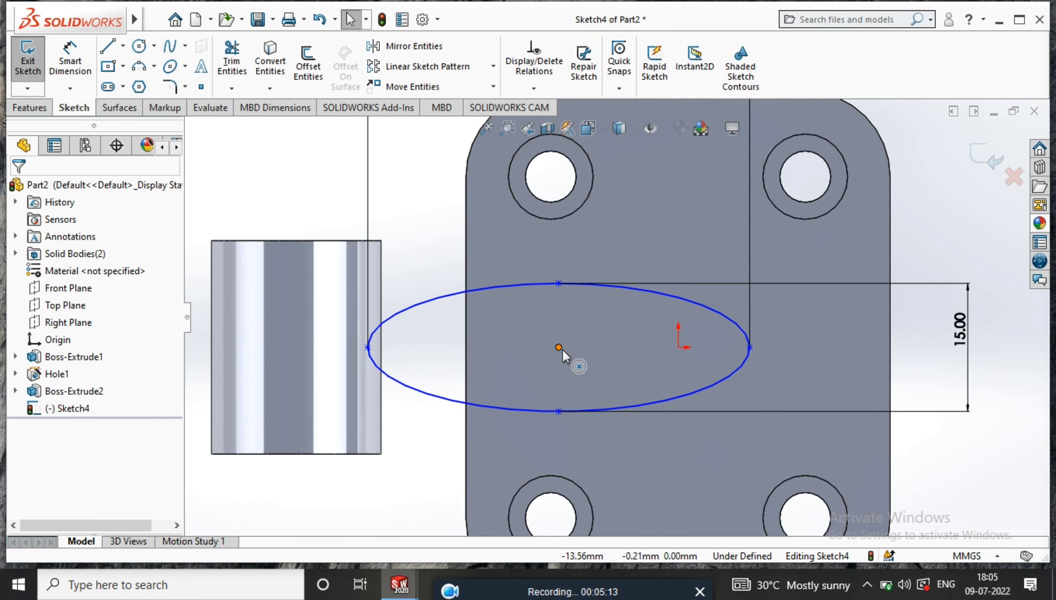
Step: Add a horizontal relation between the ellipse's centre point and the origin
click(558, 348)
ctrl+click(679, 348)
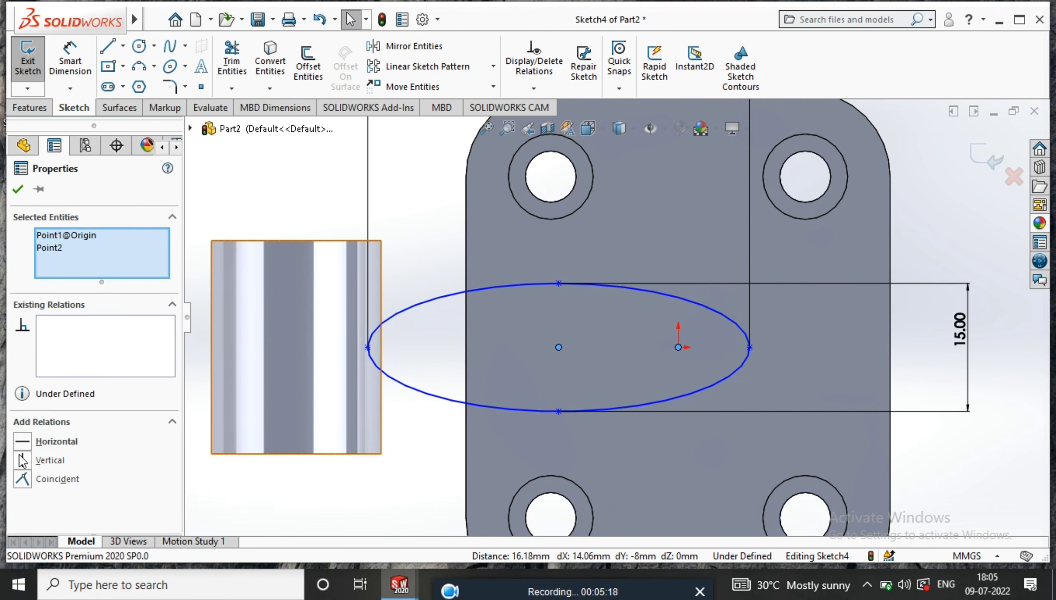
click(23, 442)
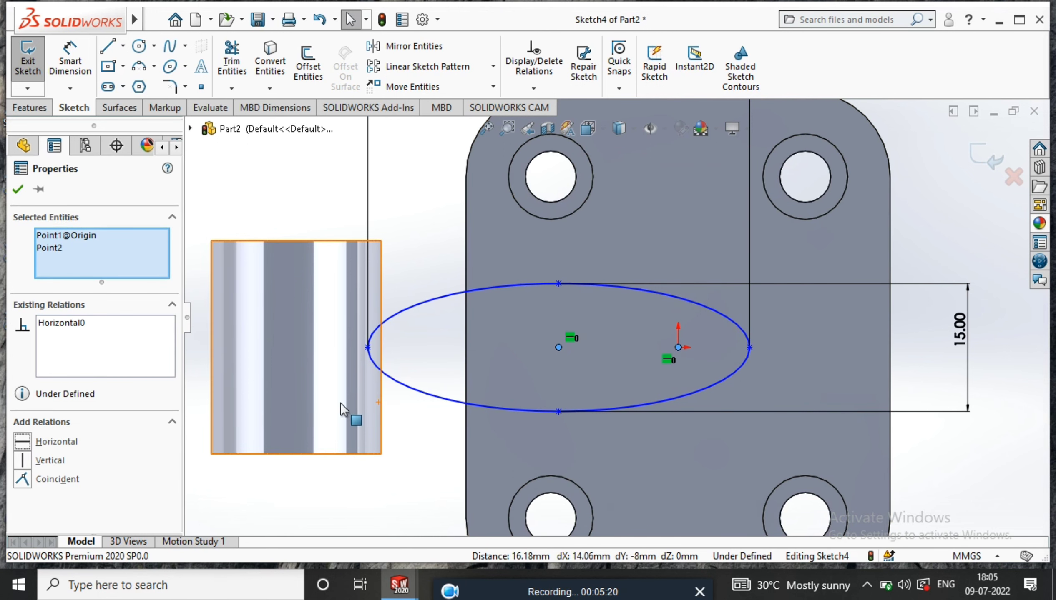
scroll(383, 364, down, 3)
scroll(383, 364, up, 3)
key(Escape)
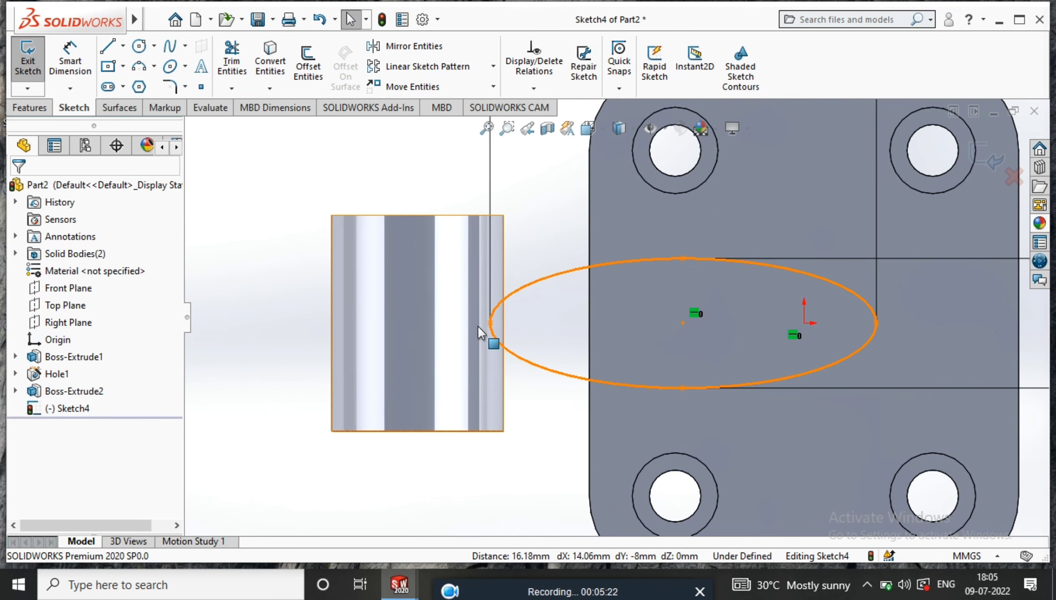
Step: Make the ellipse tangent to the plate's straight edge nearest the cylinder, and exit the sketch
click(654, 343)
ctrl+click(589, 319)
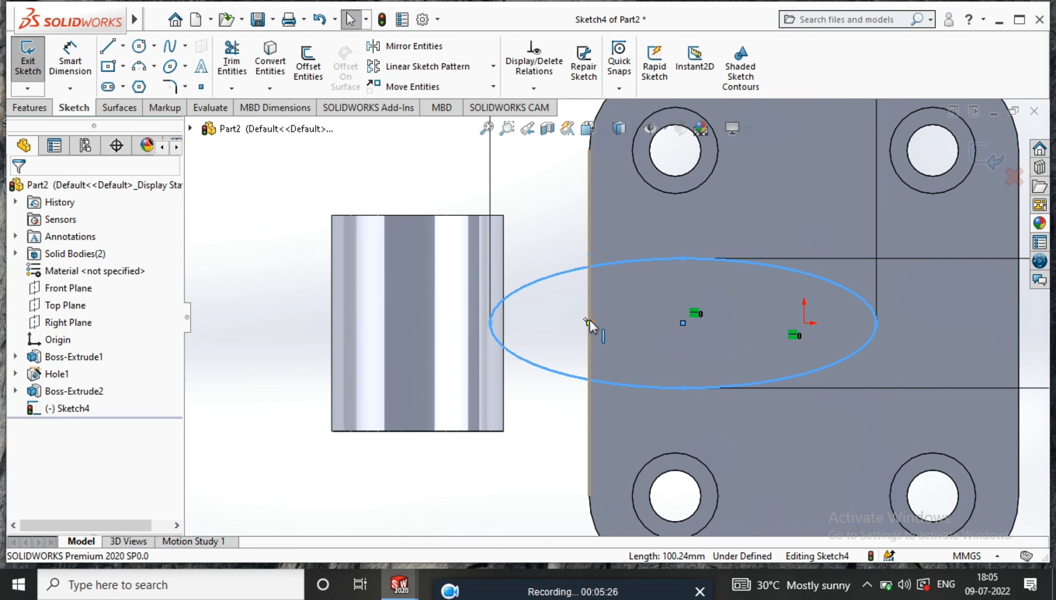
click(22, 441)
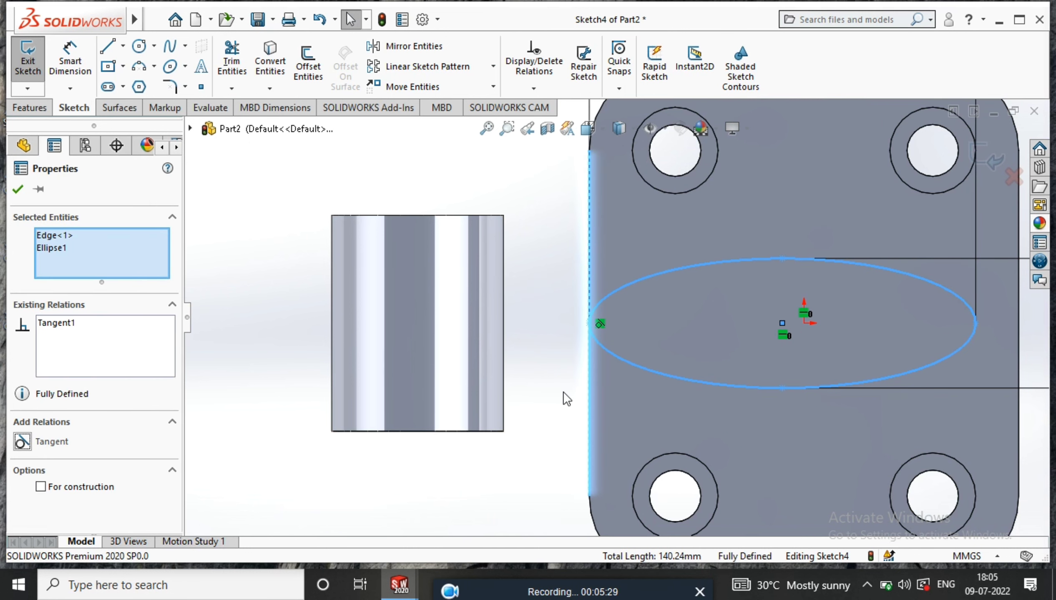
scroll(565, 399, up, 5)
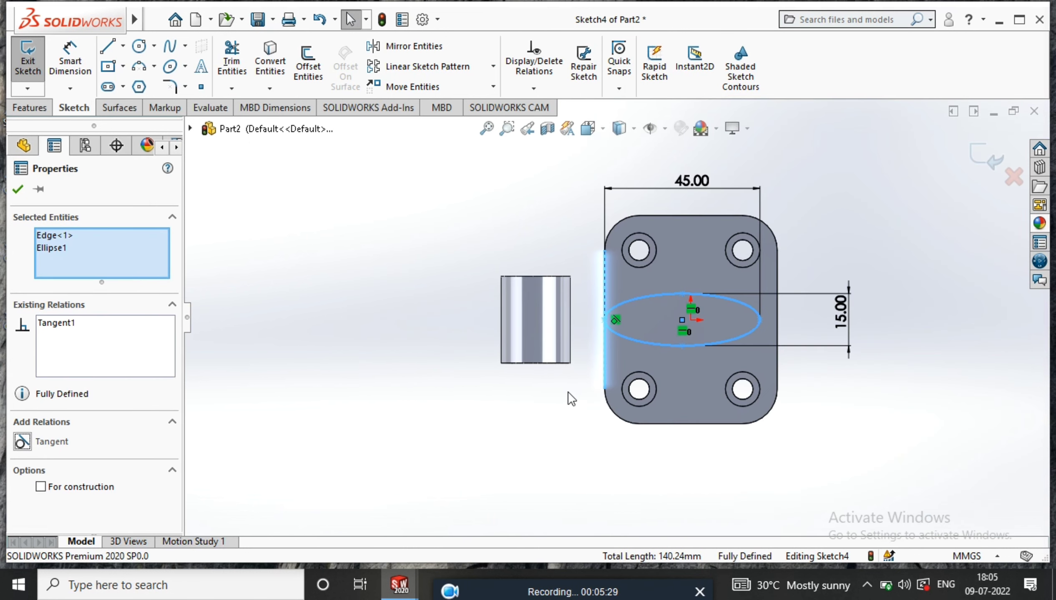
click(983, 153)
Step: Start a sketch on the Front Plane, viewed normal to it
mouse_move(538, 303)
middle_down()
mouse_move(512, 201)
mouse_move(529, 112)
middle_up()
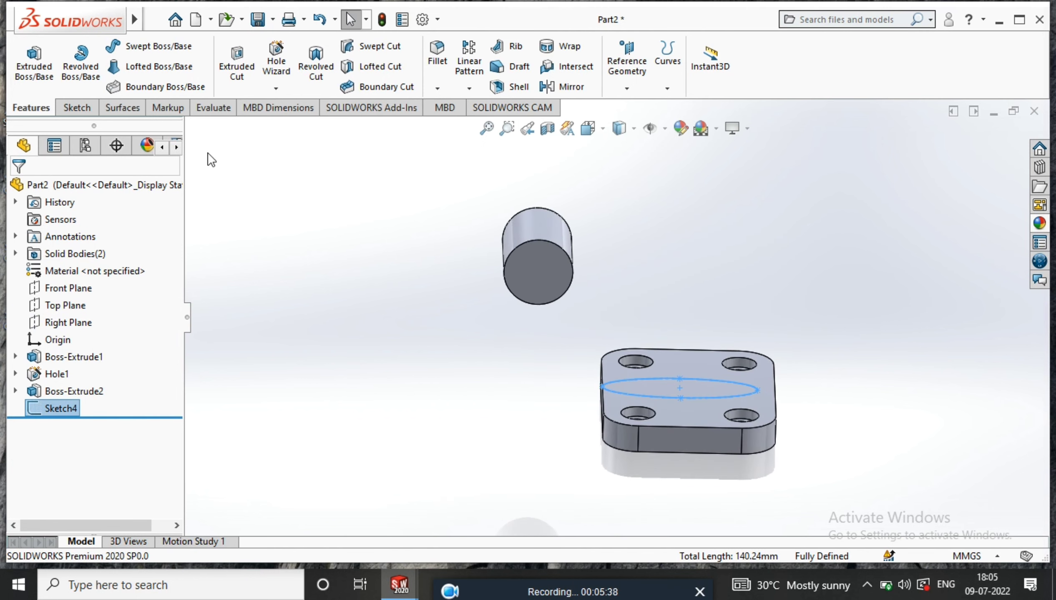
click(65, 288)
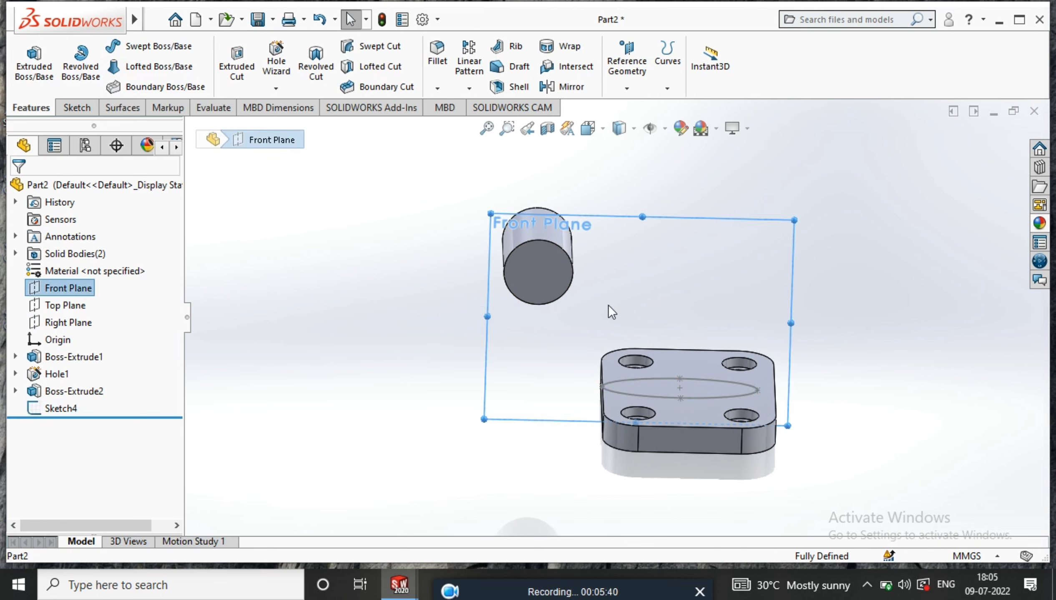
right_click(609, 269)
click(716, 244)
right_click(681, 247)
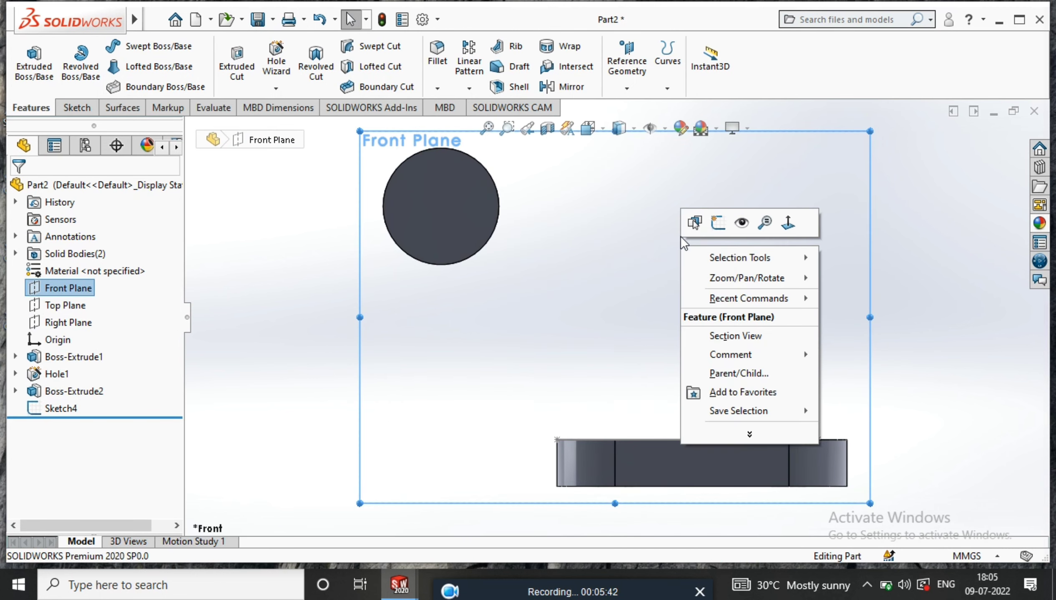
click(715, 226)
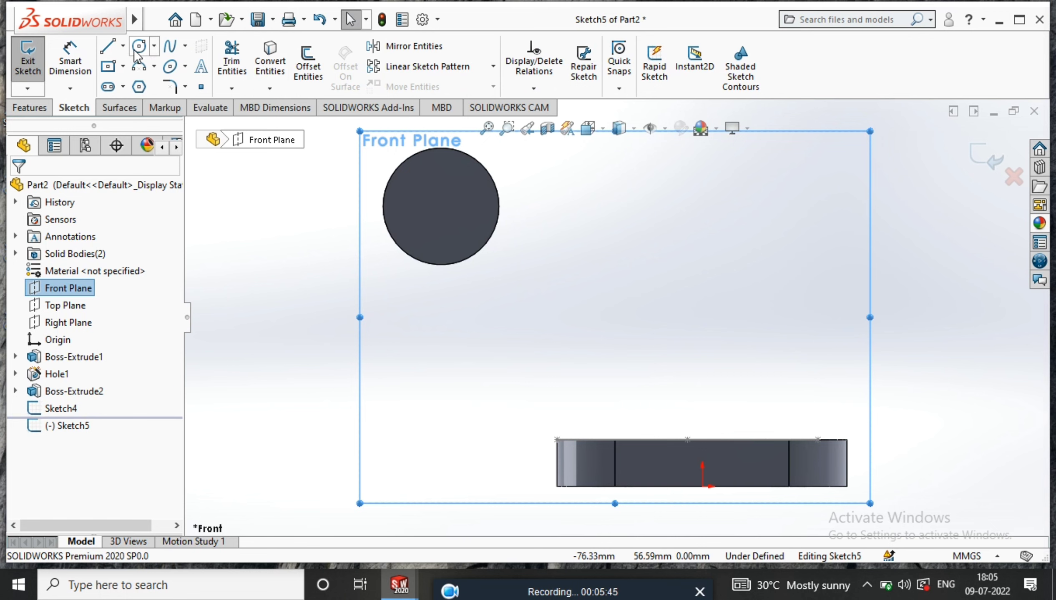
Step: Draw an outward-bulging 3 point arc from the cylinder's top to the plate's upper edge at its far corner rounding, about 78 mm end to end
click(140, 66)
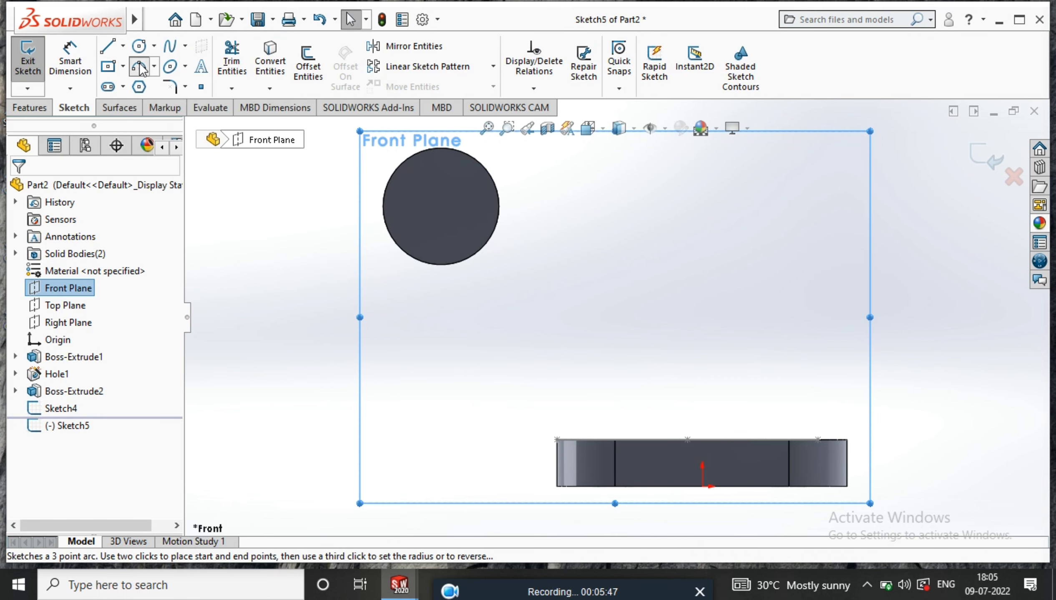
scroll(540, 201, up, 2)
scroll(544, 221, down, 5)
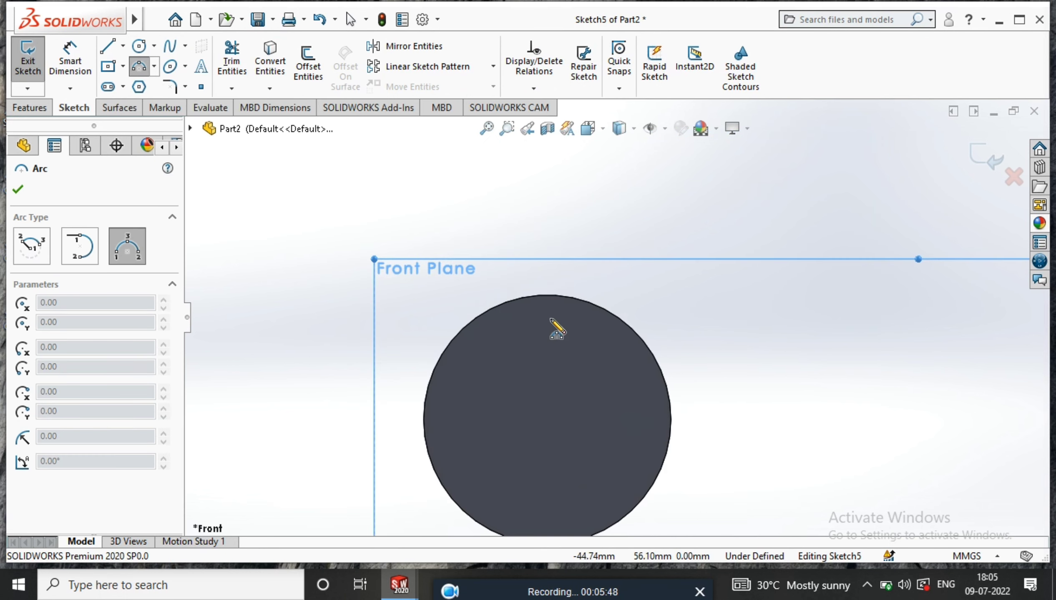
click(547, 295)
scroll(775, 427, up, 5)
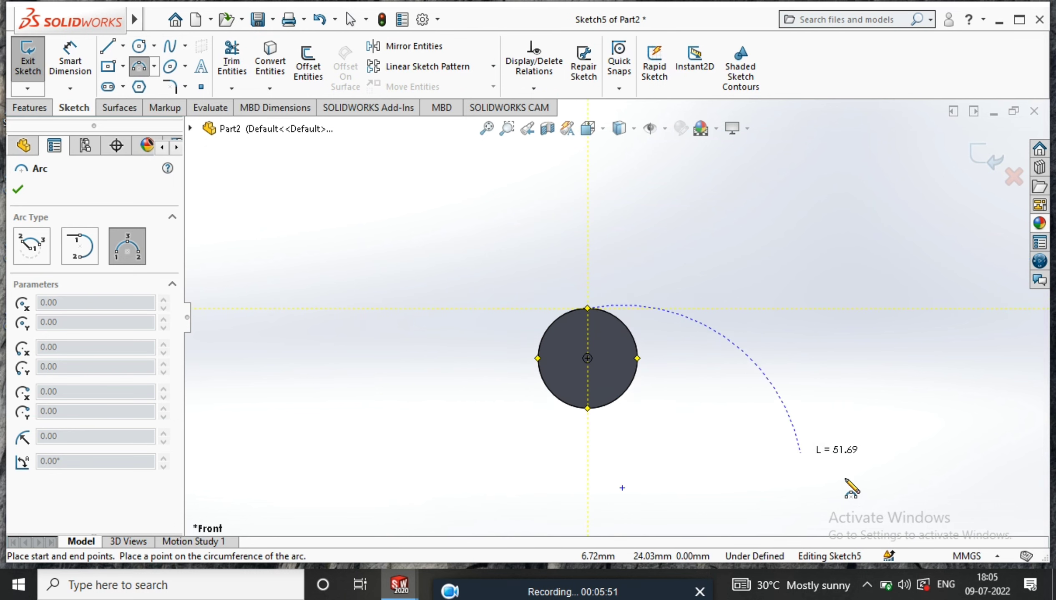
scroll(739, 409, down, 5)
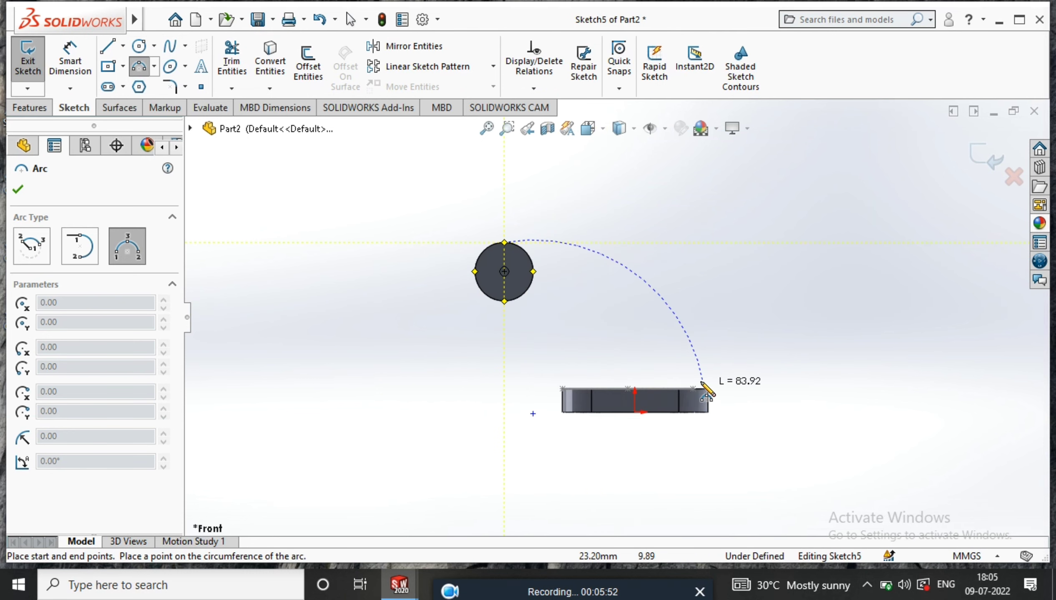
click(667, 385)
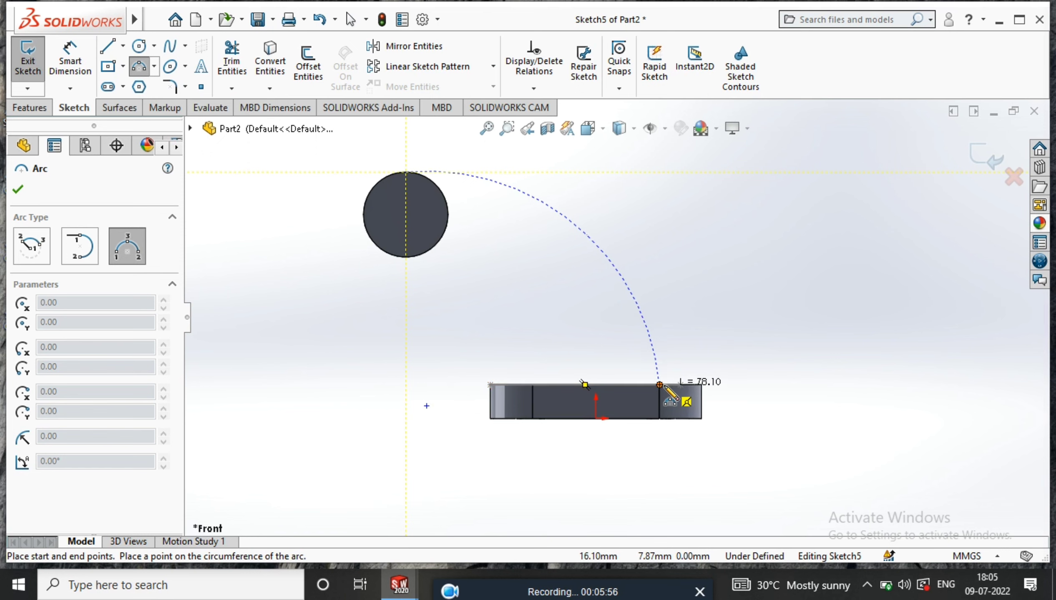
click(635, 337)
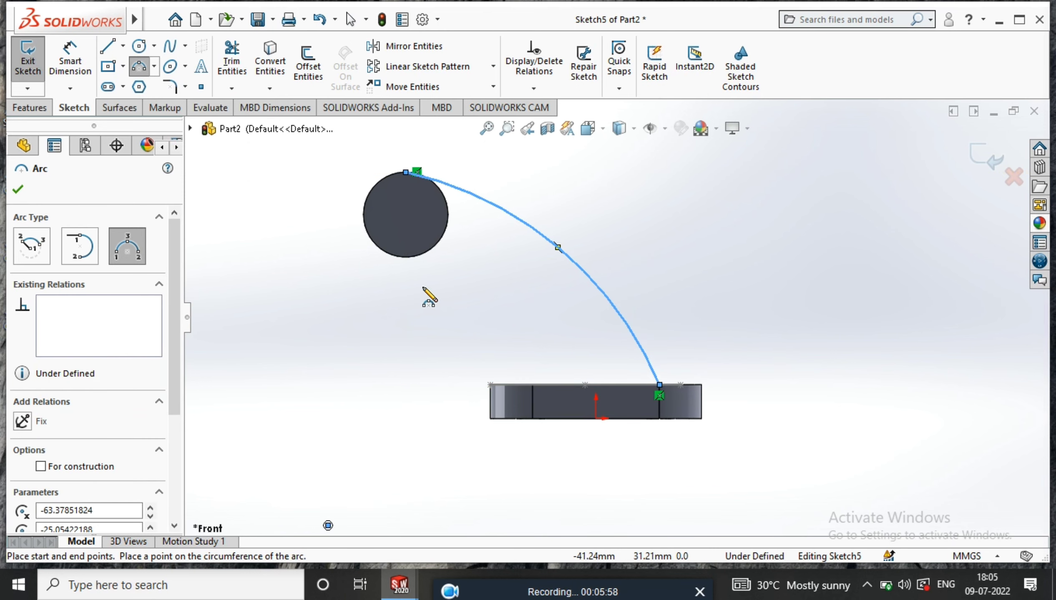
Step: Draw a second 3 point arc from the cylinder's lowest point to the plate's upper left corner, bulging towards the first arc
click(406, 257)
click(489, 385)
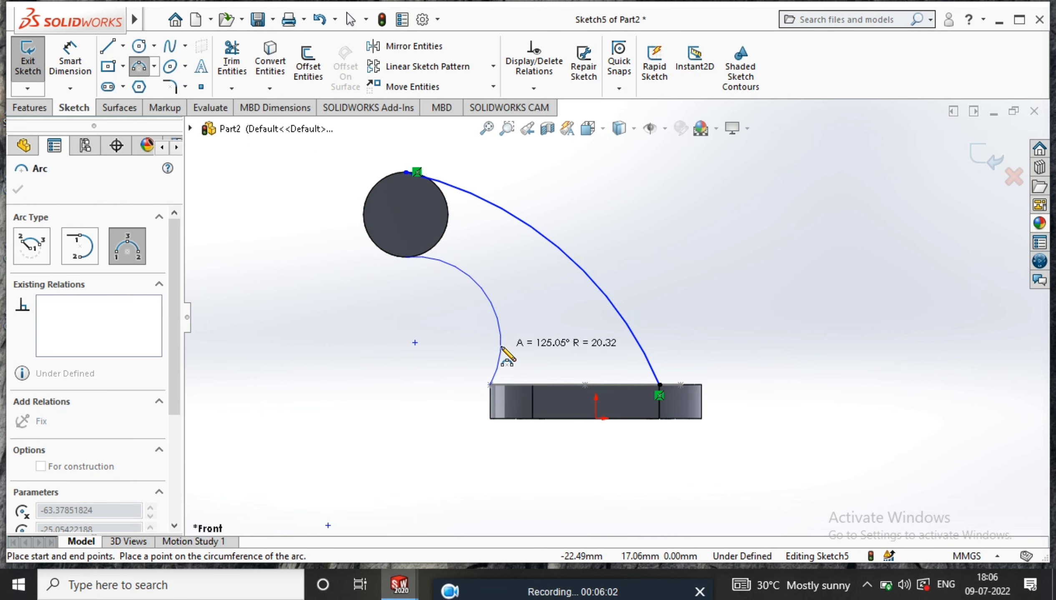
click(497, 352)
scroll(489, 386, down, 5)
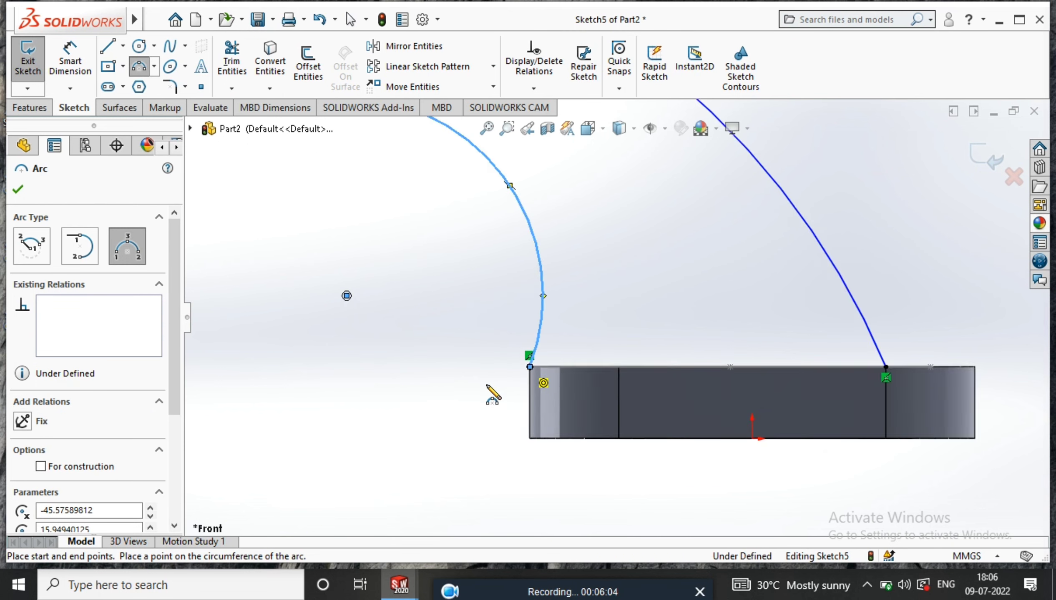
scroll(553, 373, up, 5)
scroll(580, 295, up, 2)
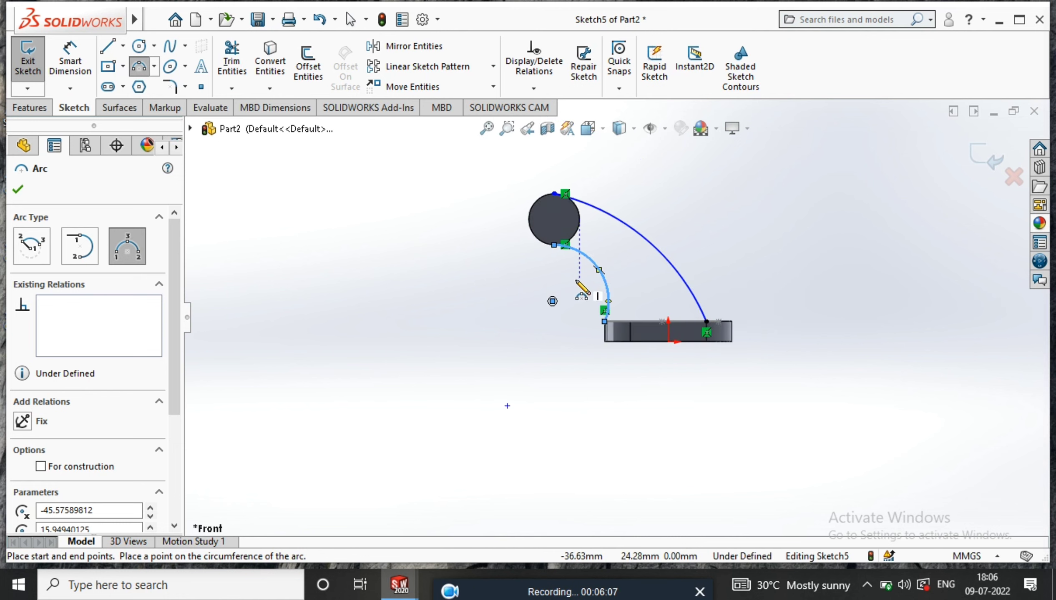
Step: Make the outer arc tangent to the circular edge of the cylinder's end face
scroll(565, 252, down, 7)
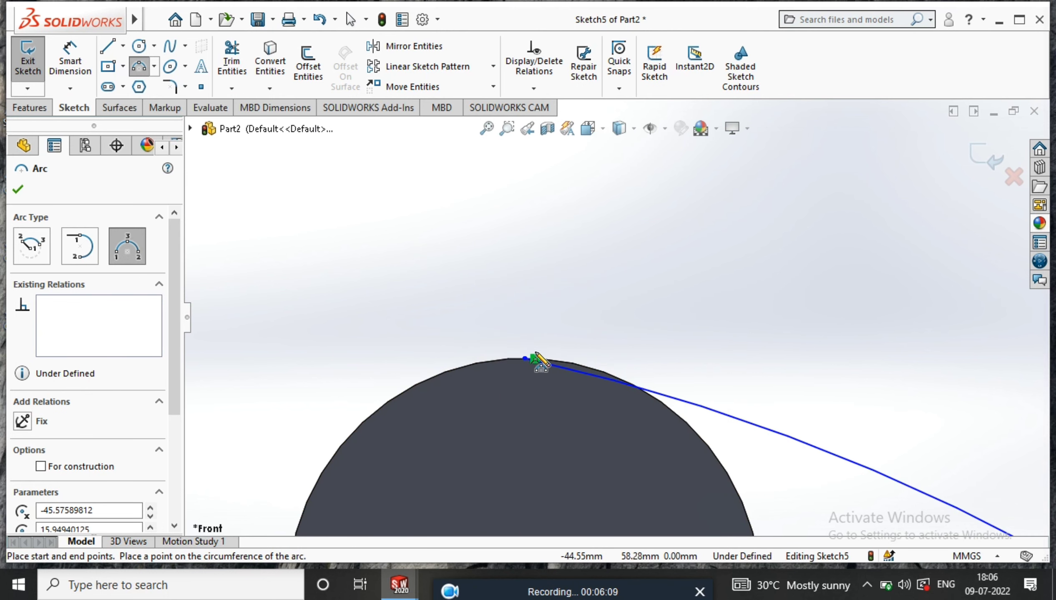
key(Escape)
right_click(535, 359)
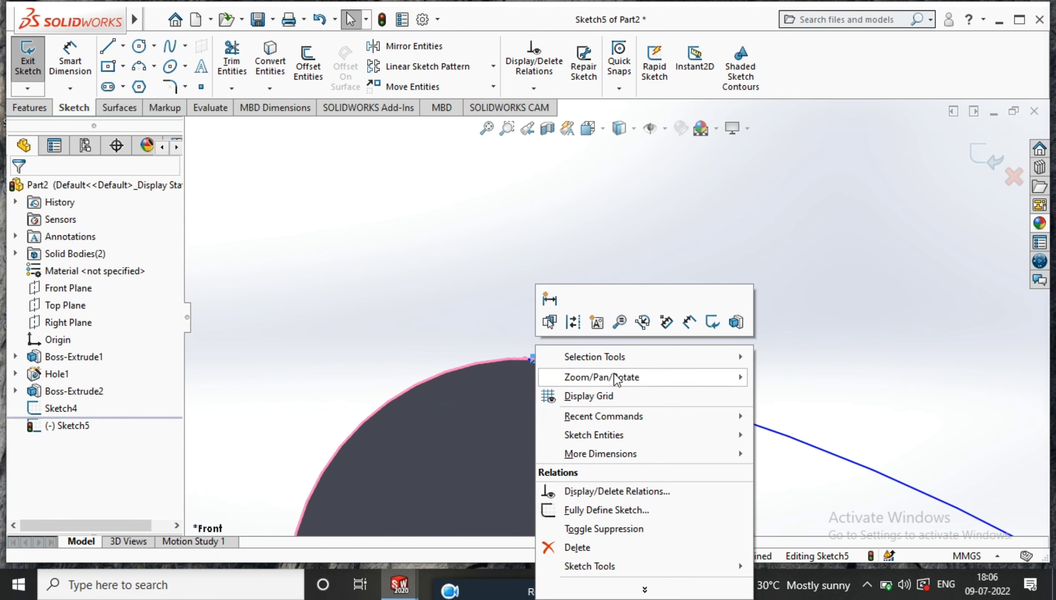
key(Escape)
scroll(611, 389, up, 4)
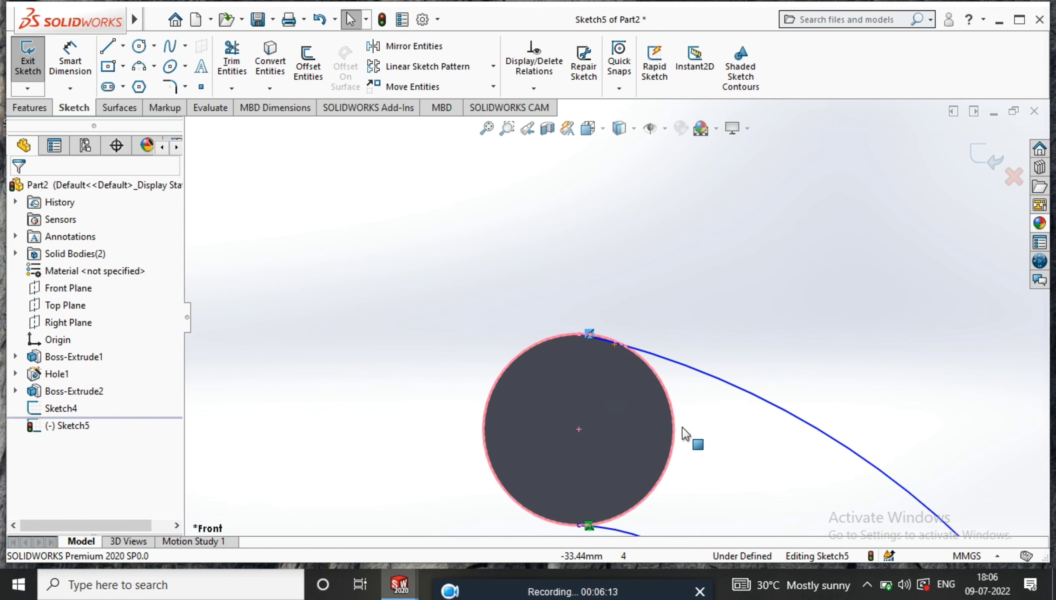
click(703, 375)
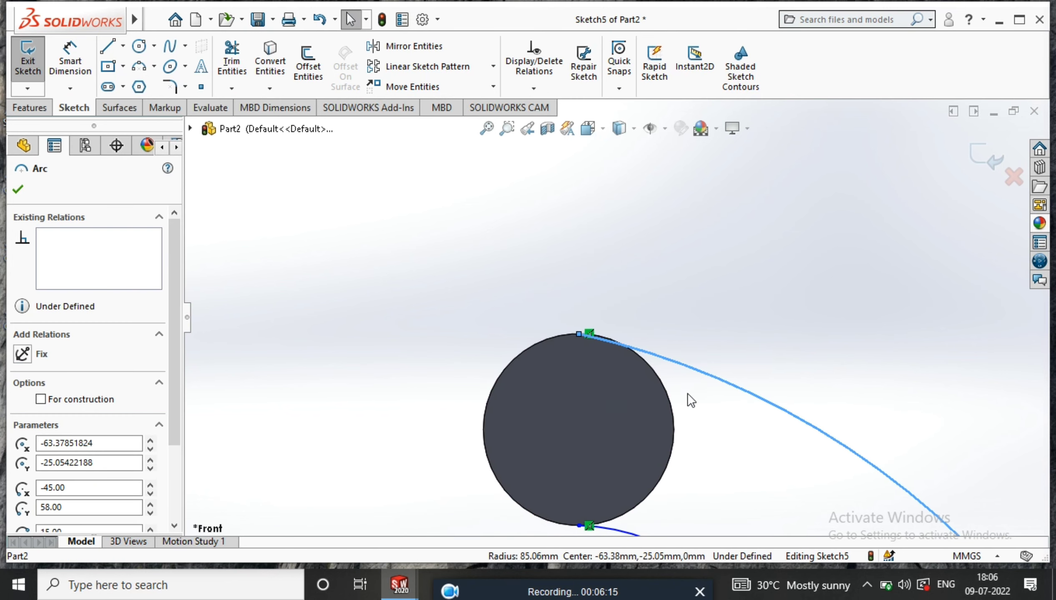
click(668, 403)
click(669, 405)
click(197, 440)
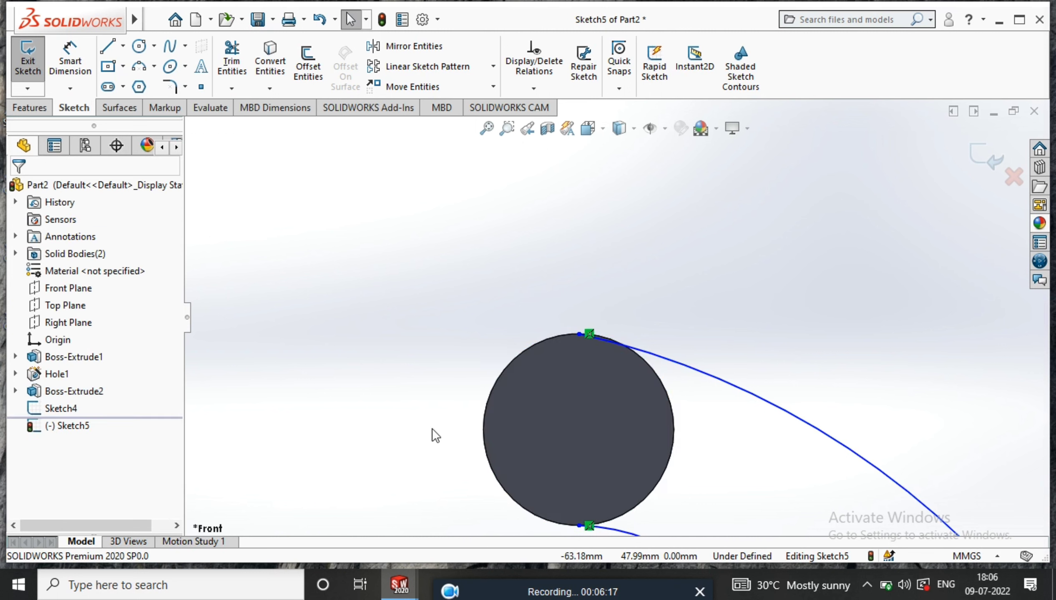
click(670, 359)
click(486, 408)
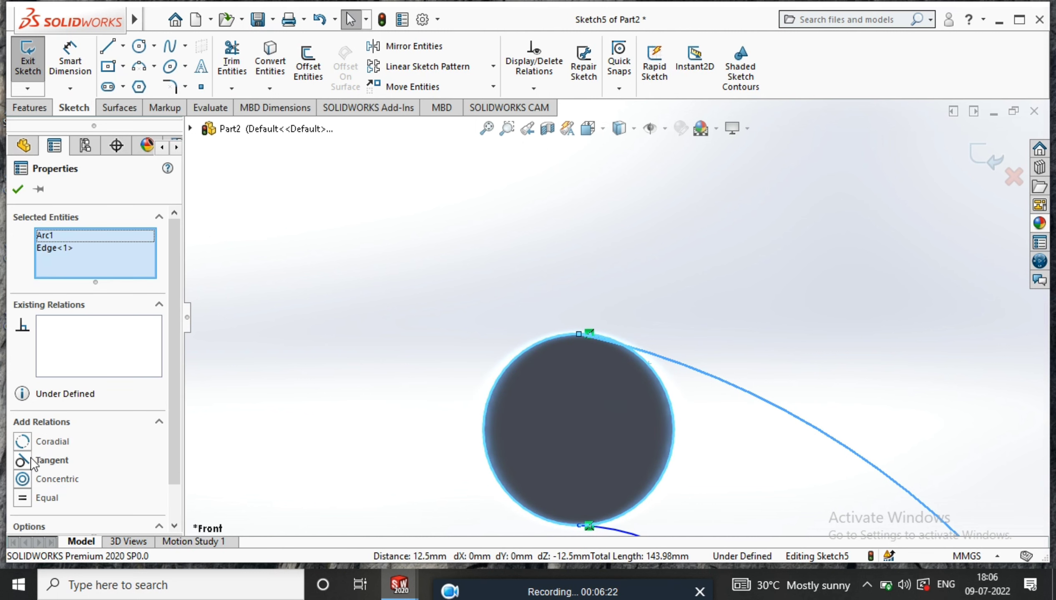
click(22, 461)
Step: Try to add a pierce relation between the outer arc's endpoint on the plate and the ellipse
scroll(645, 416, up, 5)
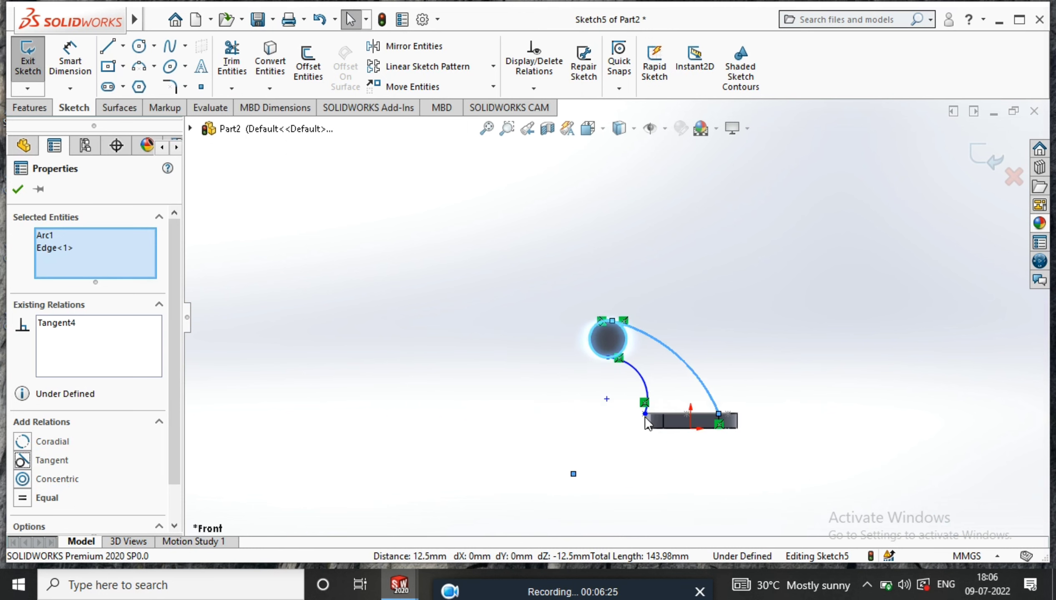
scroll(636, 354, down, 4)
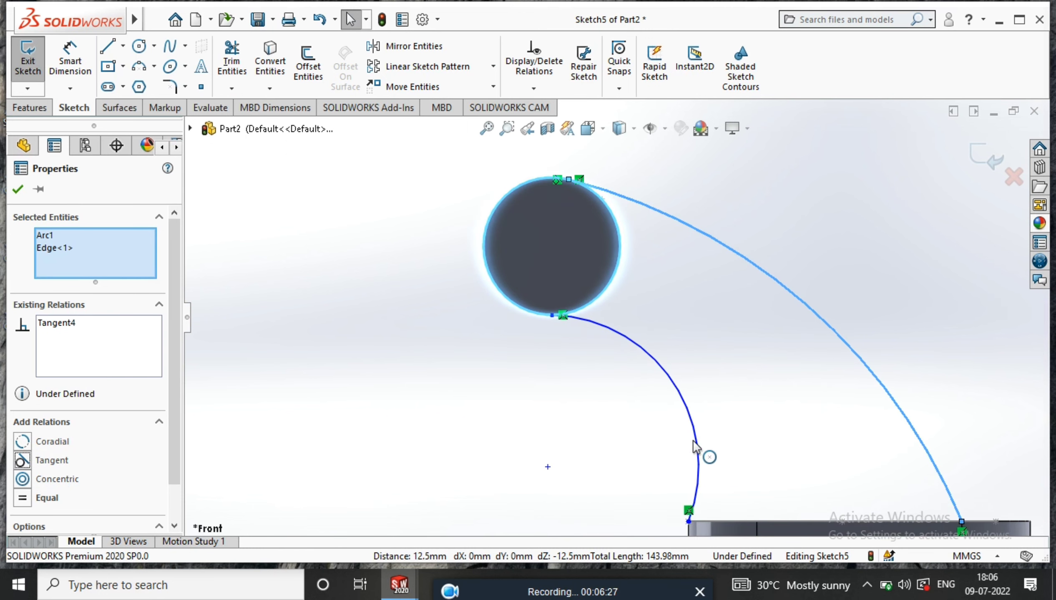
scroll(587, 377, up, 5)
scroll(670, 393, down, 2)
scroll(744, 381, down, 2)
middle_drag(667, 392, 691, 389)
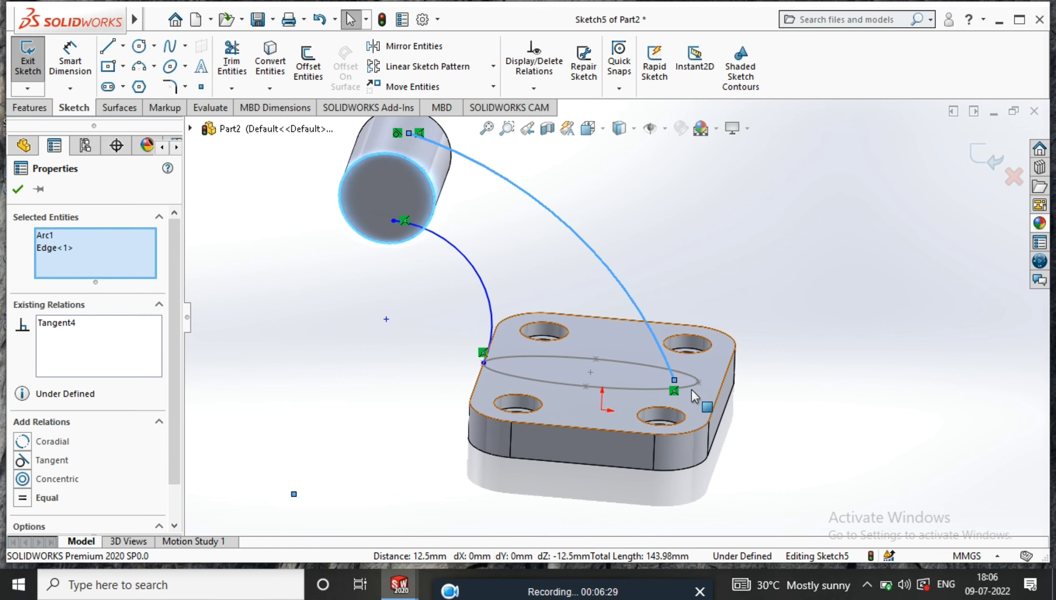
scroll(687, 387, down, 5)
click(610, 329)
click(610, 331)
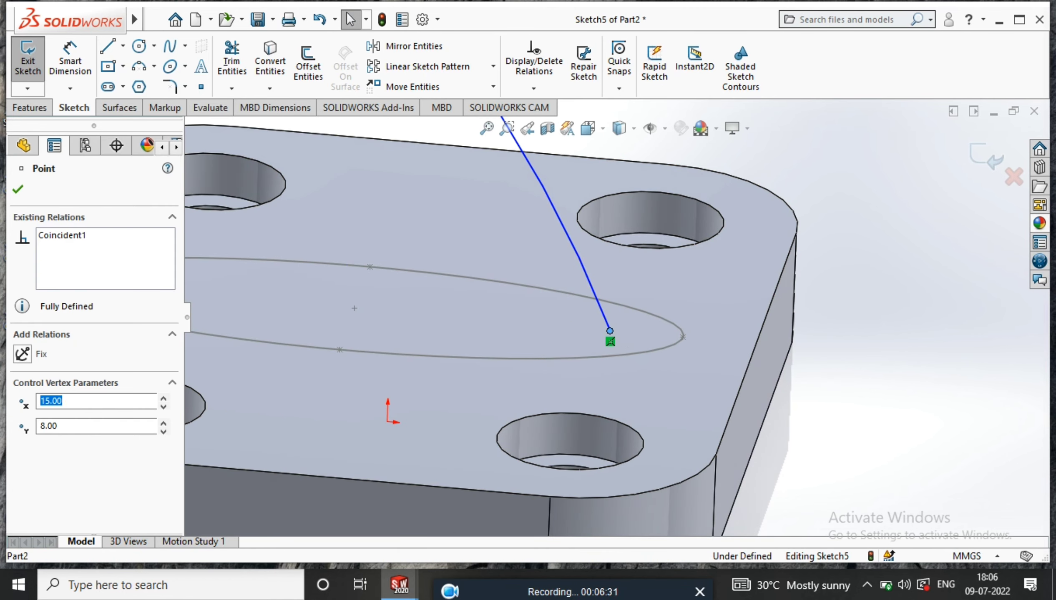
ctrl+click(680, 342)
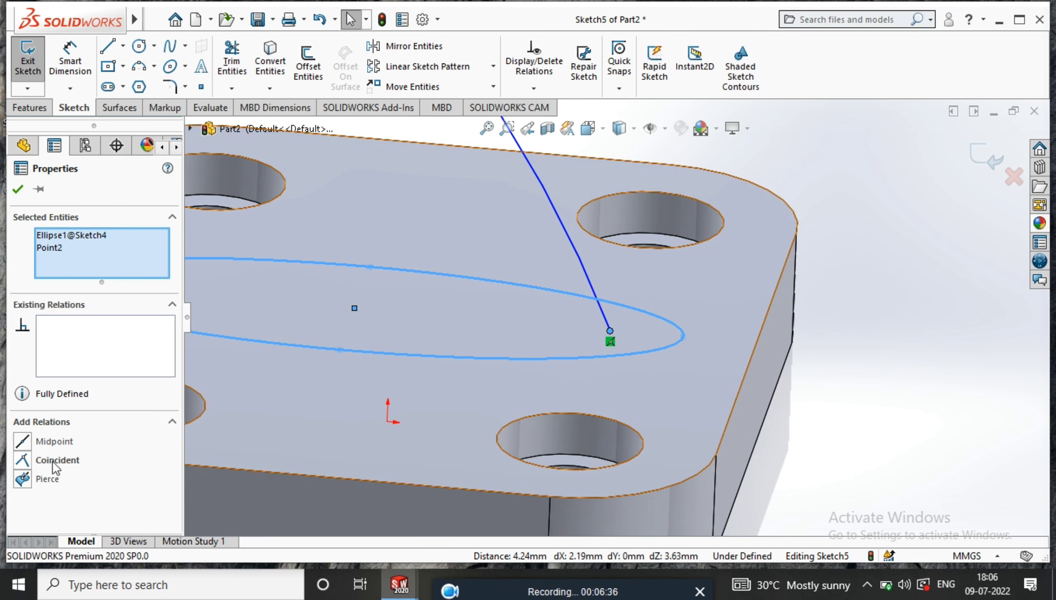
click(21, 481)
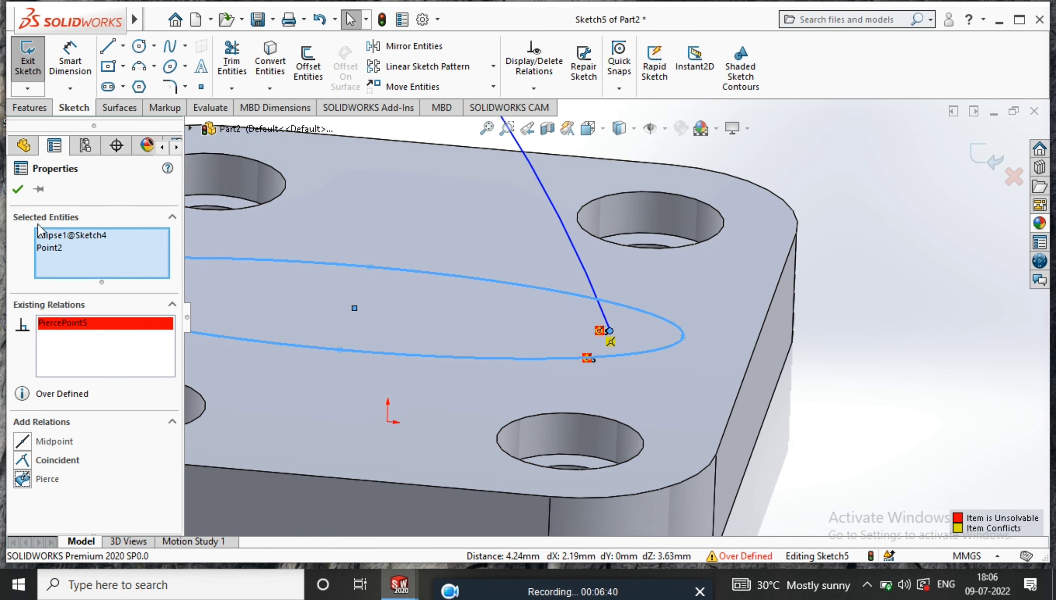
Step: Delete the conflicting pierce relation between the arc endpoint and the ellipse, and close the relation properties
right_click(90, 320)
click(138, 345)
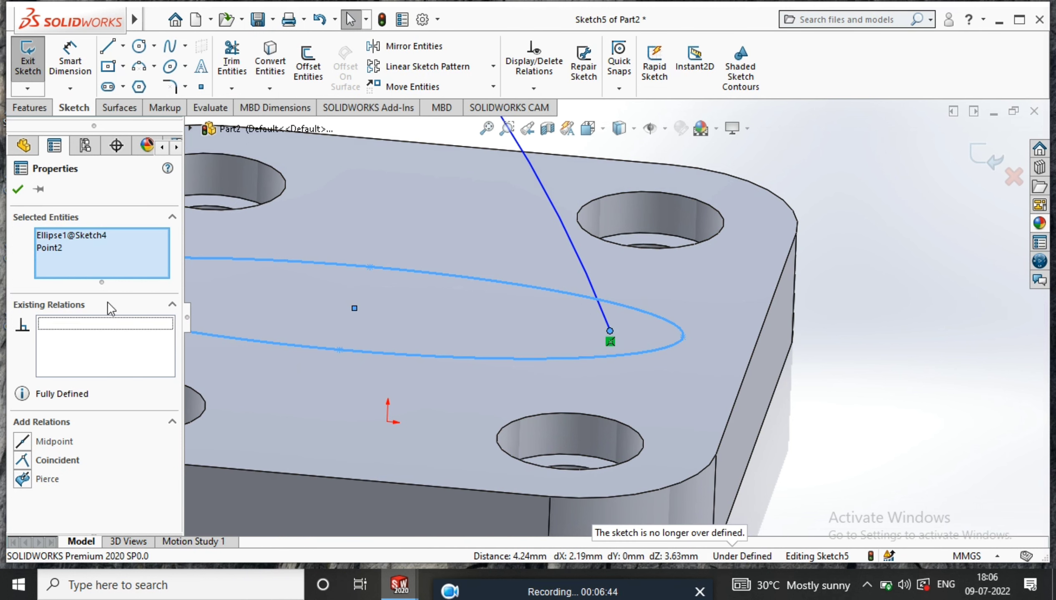
click(23, 192)
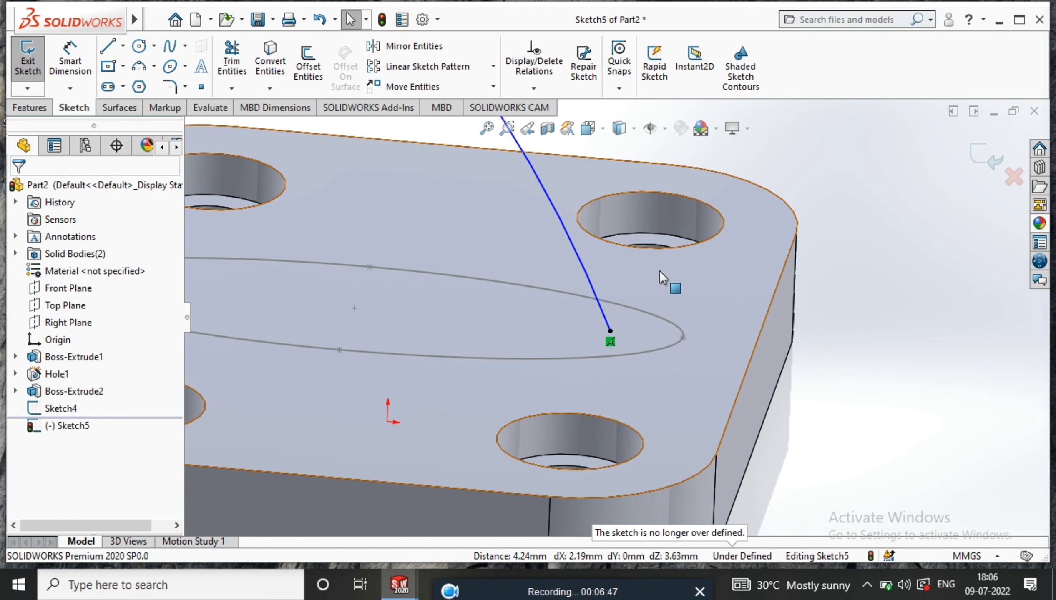
Step: Delete the coincident relation at the outer arc's plate endpoint and add a pierce relation between that endpoint and the ellipse
right_click(609, 342)
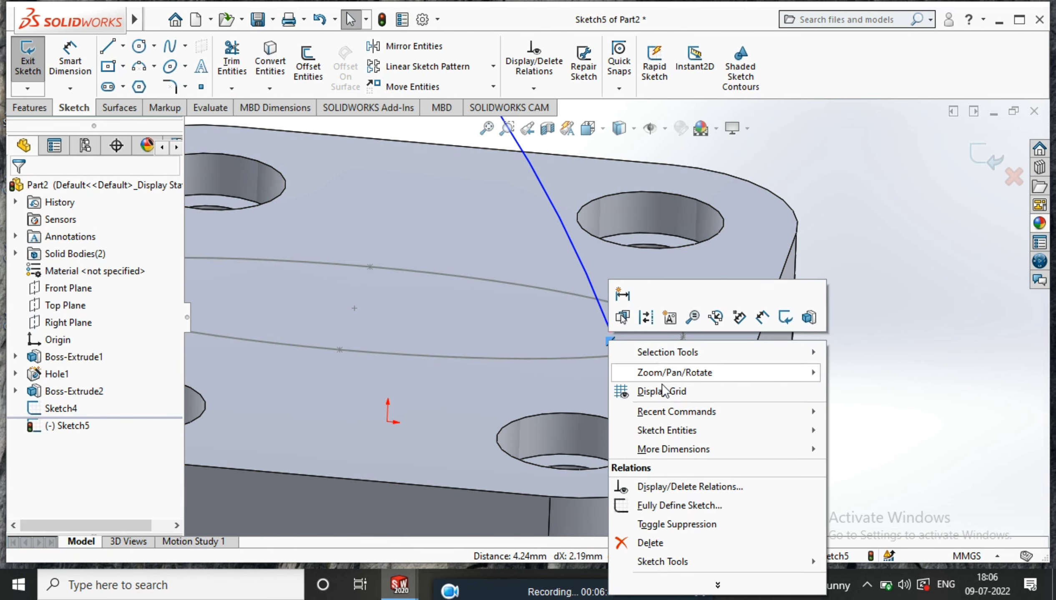
click(665, 544)
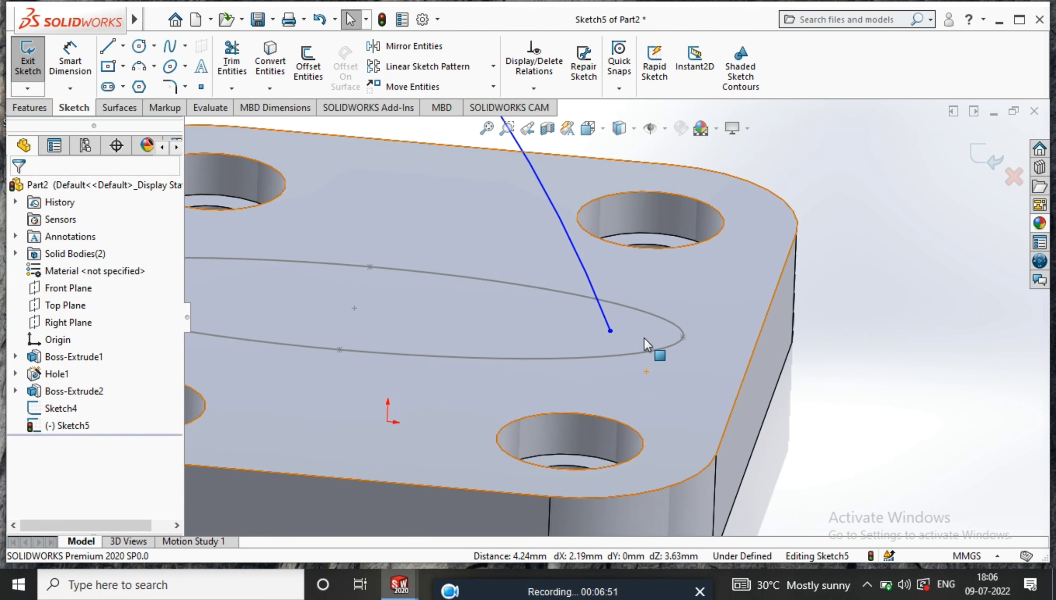
click(610, 331)
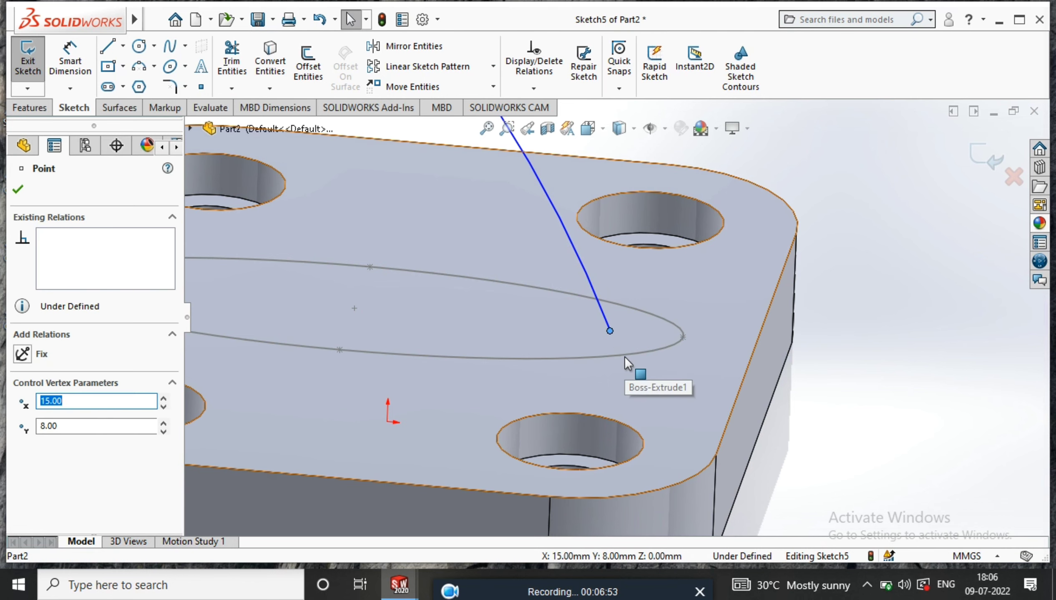
ctrl+click(624, 355)
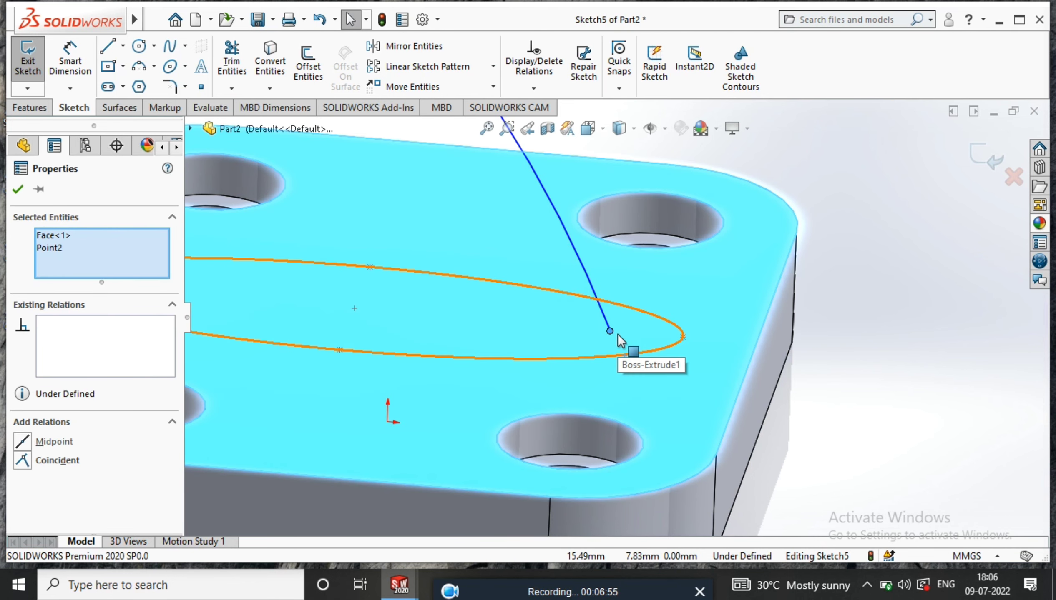
click(851, 320)
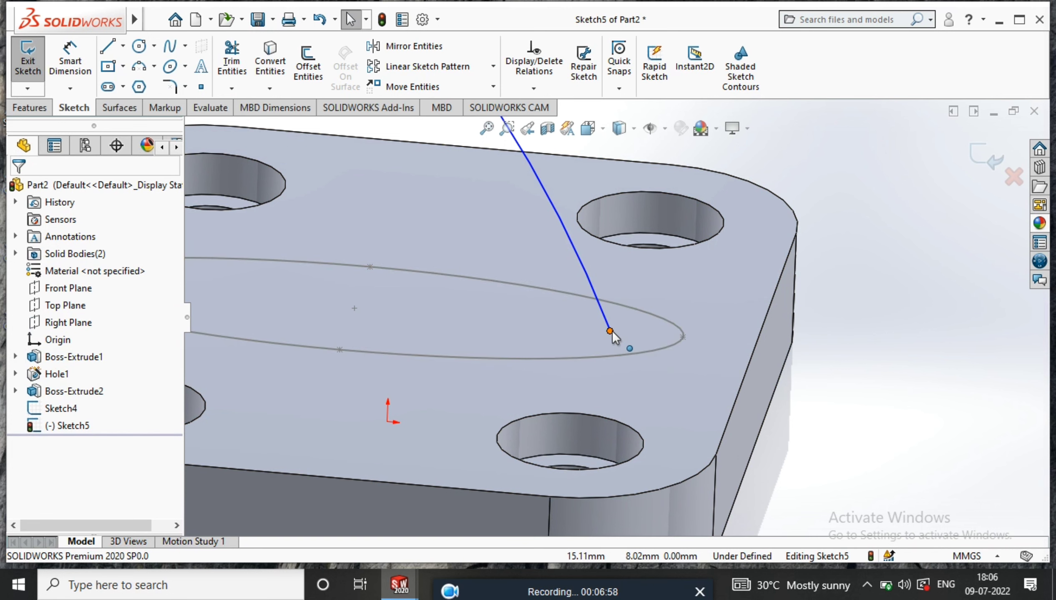
click(612, 330)
ctrl+click(657, 350)
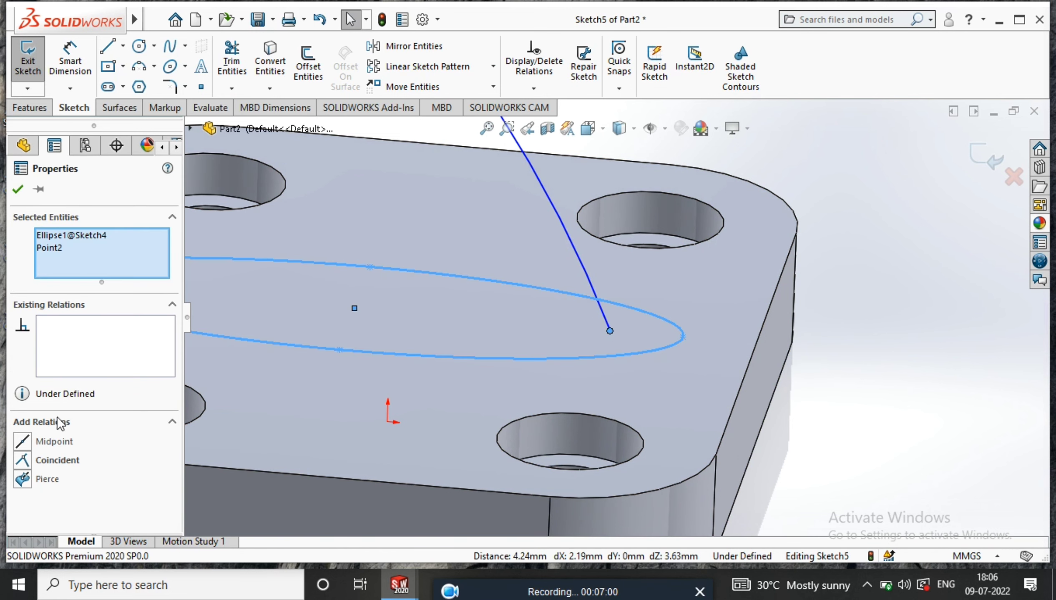
click(27, 479)
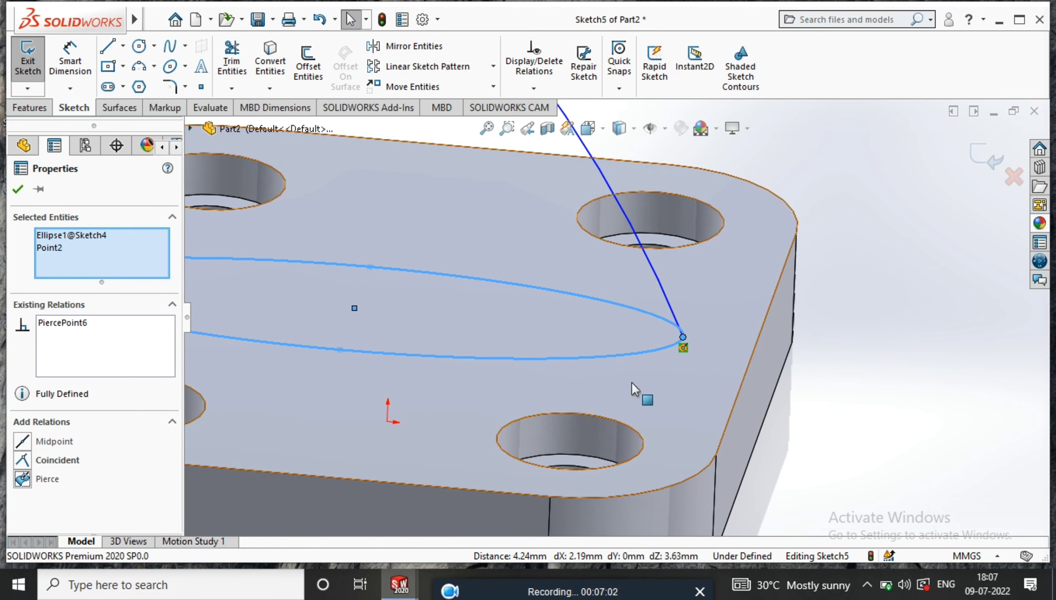
right_click(839, 301)
click(885, 234)
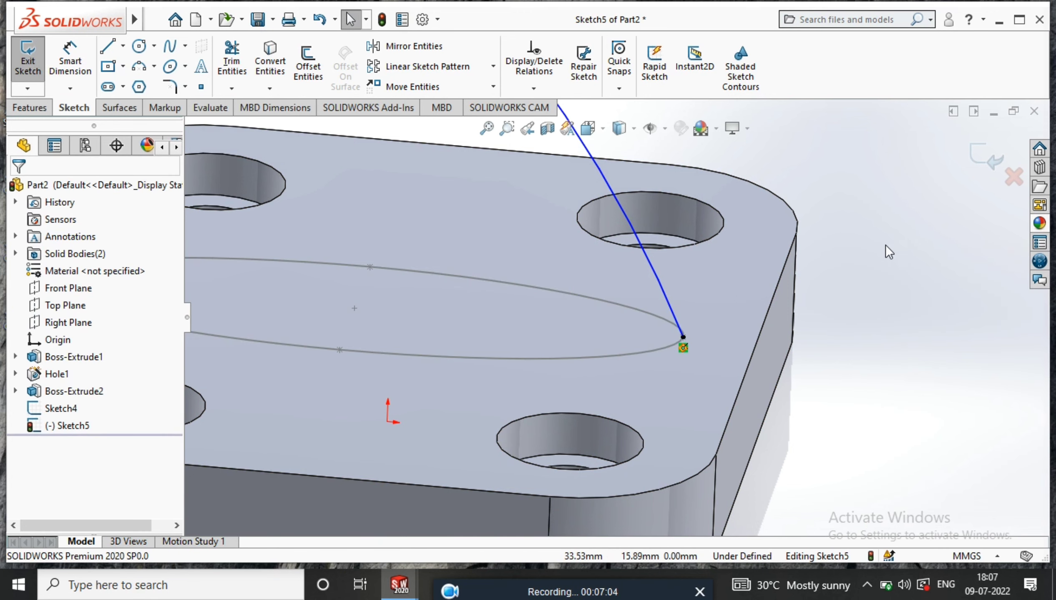
Step: Dimension the outer arc's radius as 70 mm
scroll(880, 245, up, 5)
middle_drag(591, 221, 632, 224)
scroll(595, 224, up, 3)
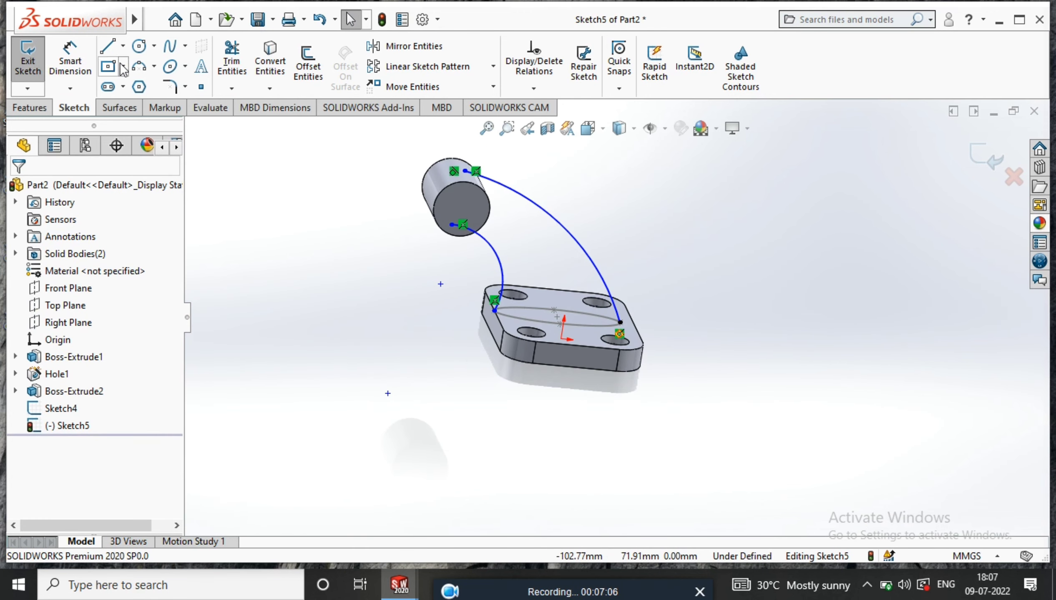
click(70, 59)
click(565, 227)
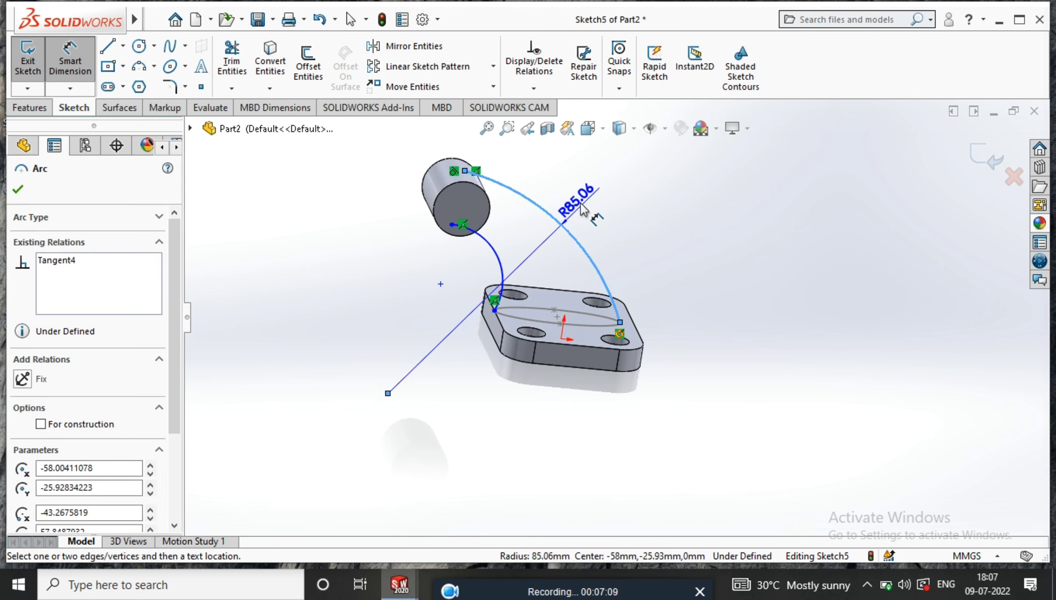
click(574, 207)
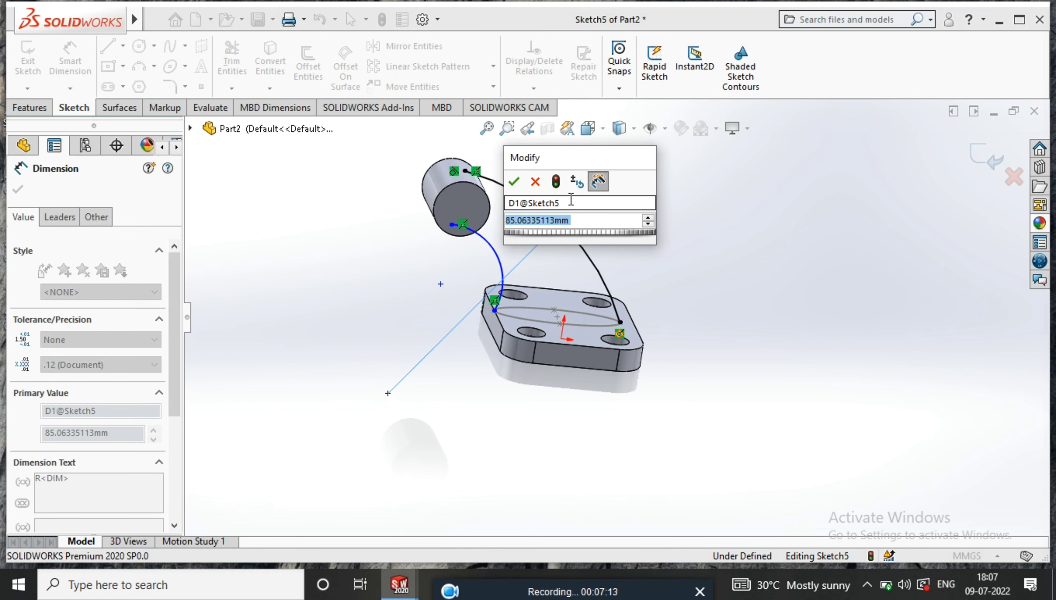
text(70)
key(Return)
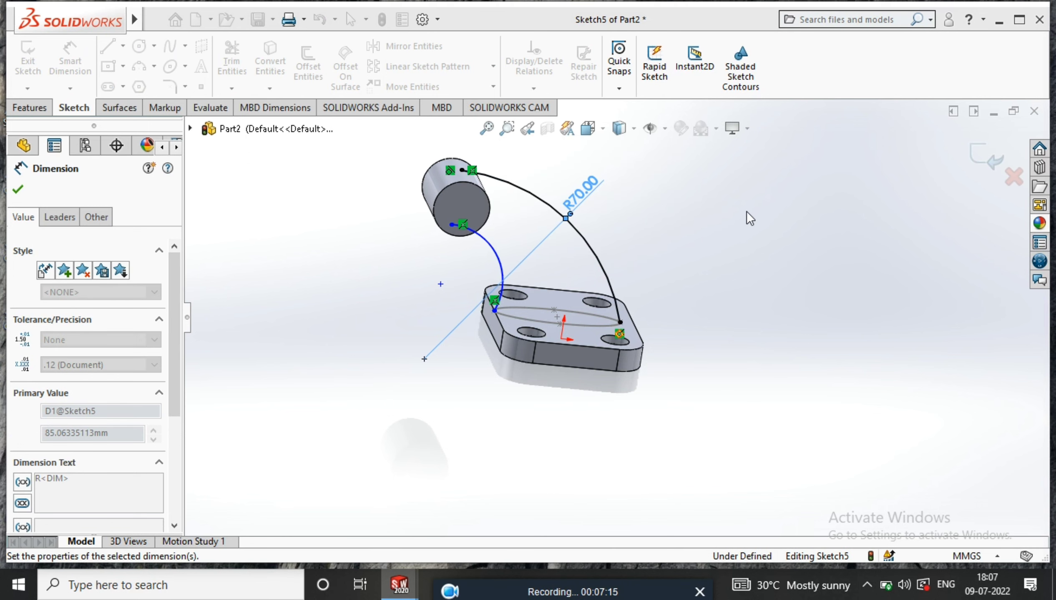
Step: Dimension the inner arc's radius as 32.5 mm
click(503, 259)
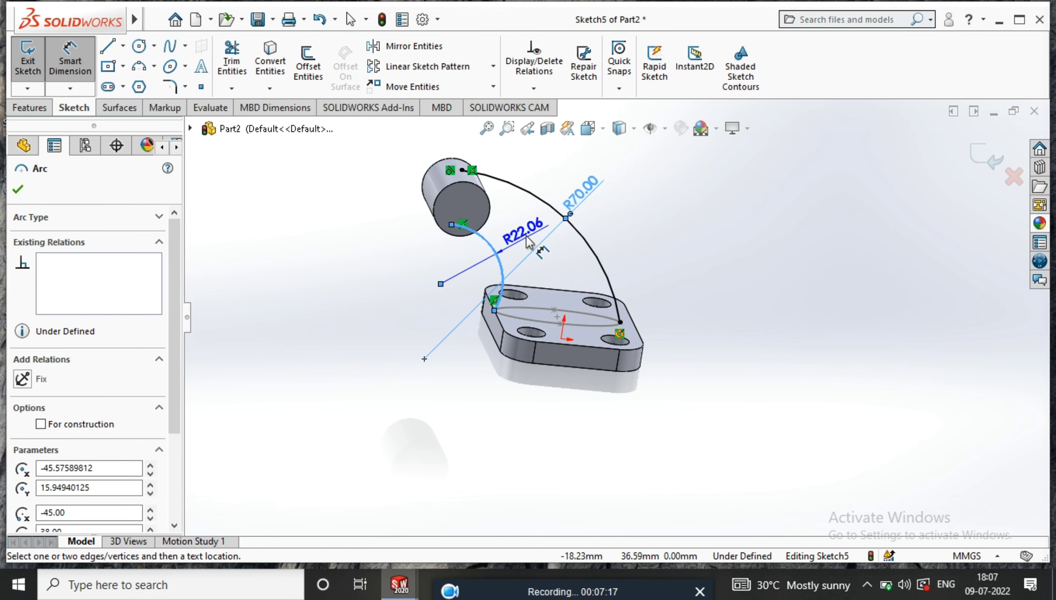
click(525, 234)
text(32.5)
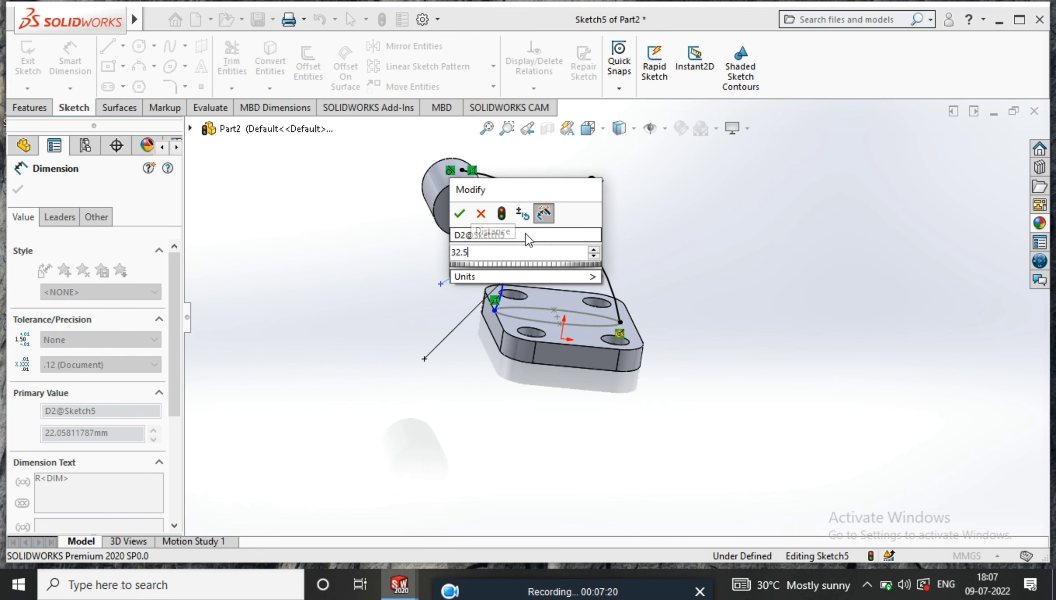
key(Return)
Step: Return to the front view and draw a vertical 10 mm centerline from the cylinder's centre down to the inner arc's upper endpoint
scroll(463, 226, down, 5)
middle_drag(528, 241, 544, 211)
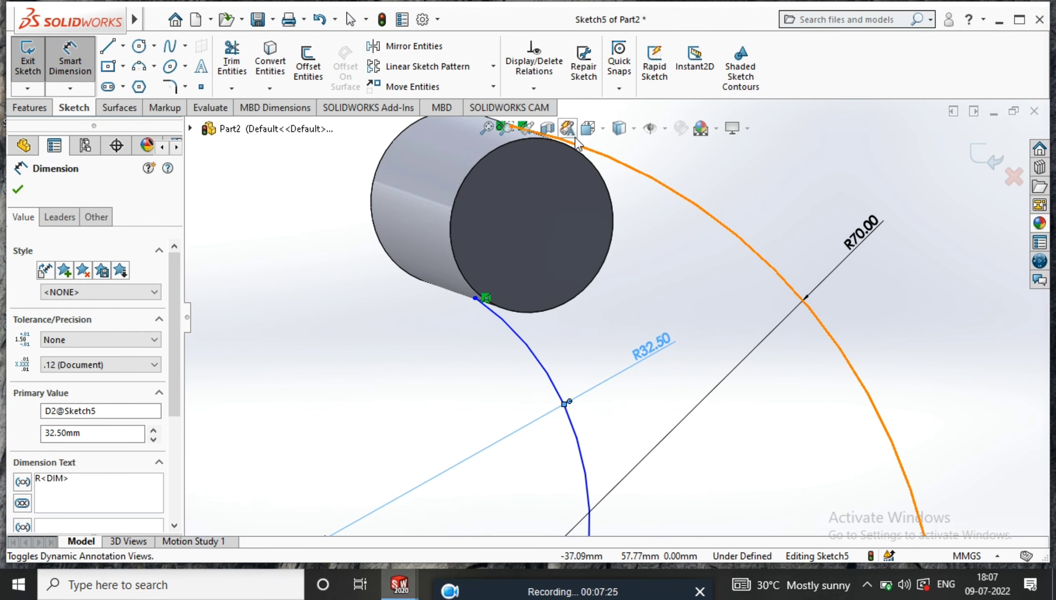
click(588, 132)
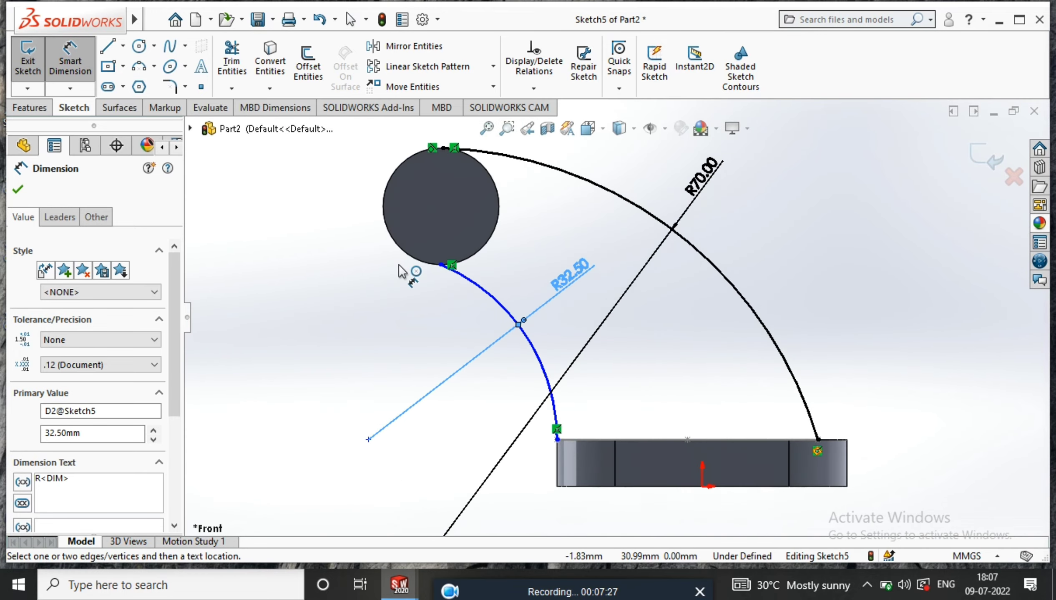
click(123, 46)
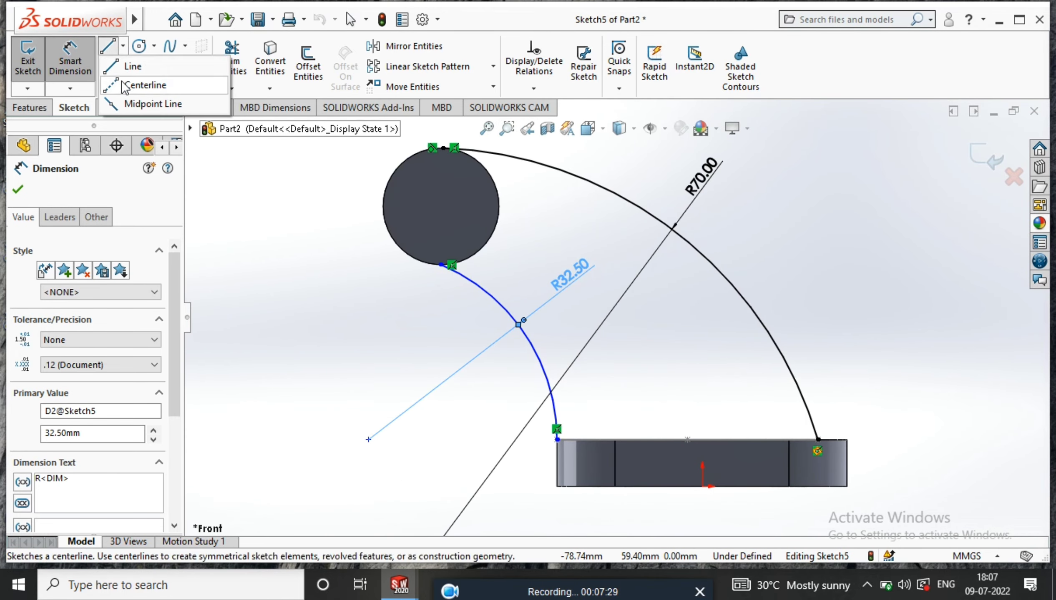
click(168, 82)
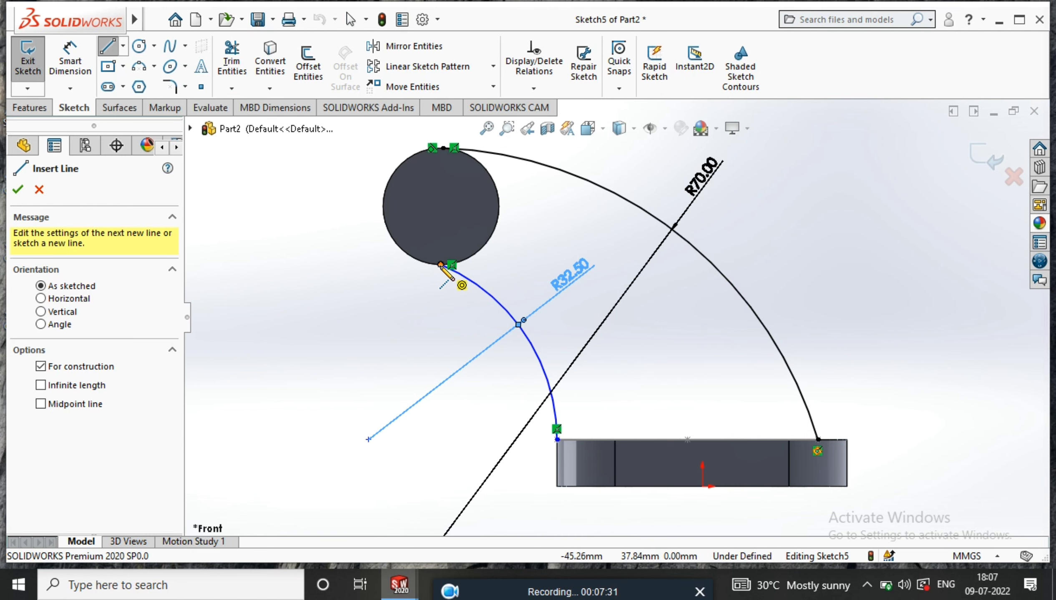
scroll(447, 201, down, 4)
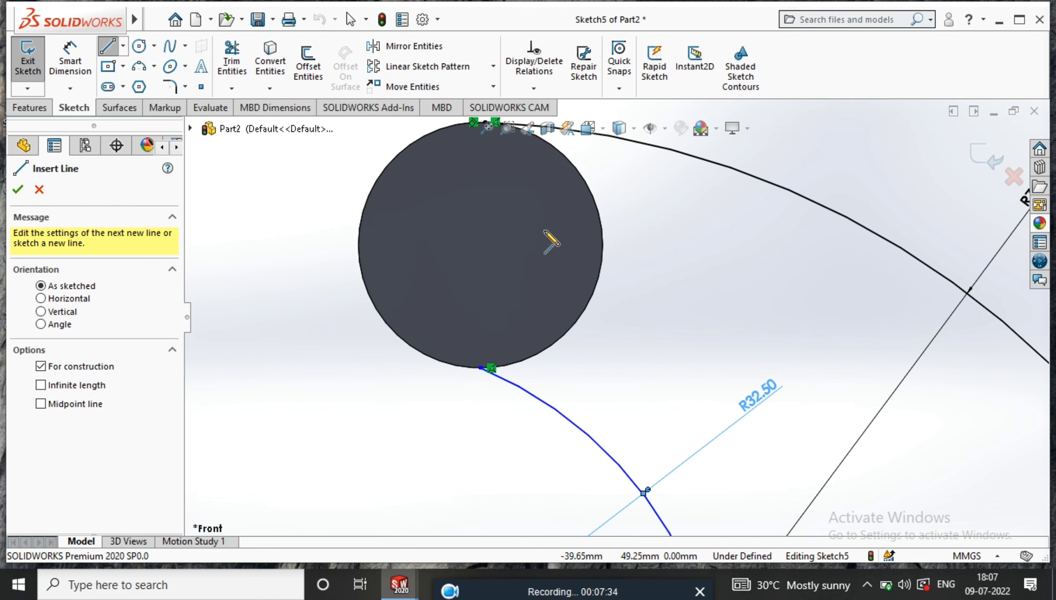
click(480, 244)
click(480, 367)
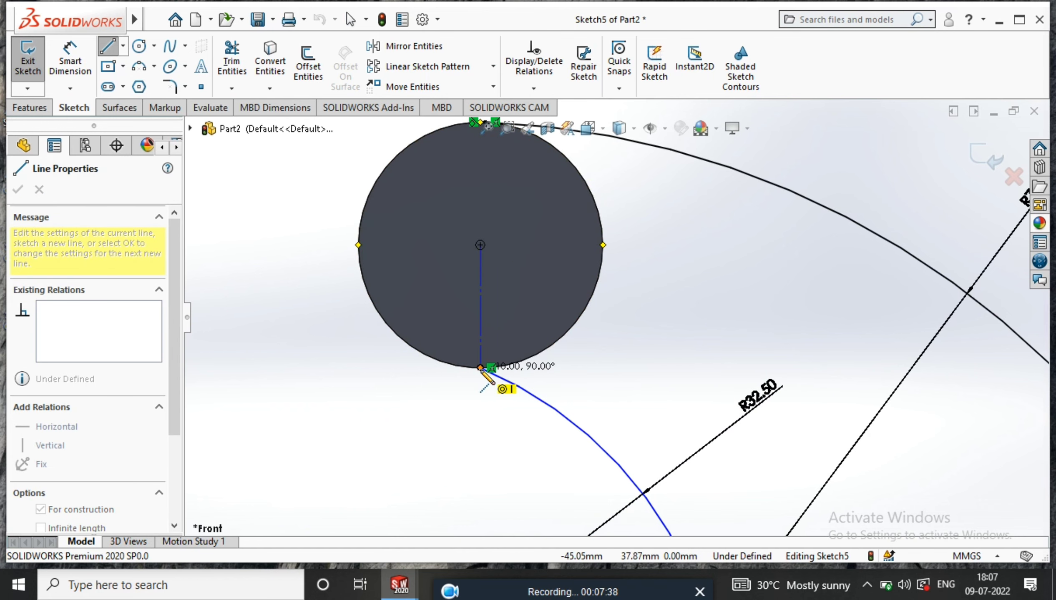
right_click(625, 298)
click(671, 304)
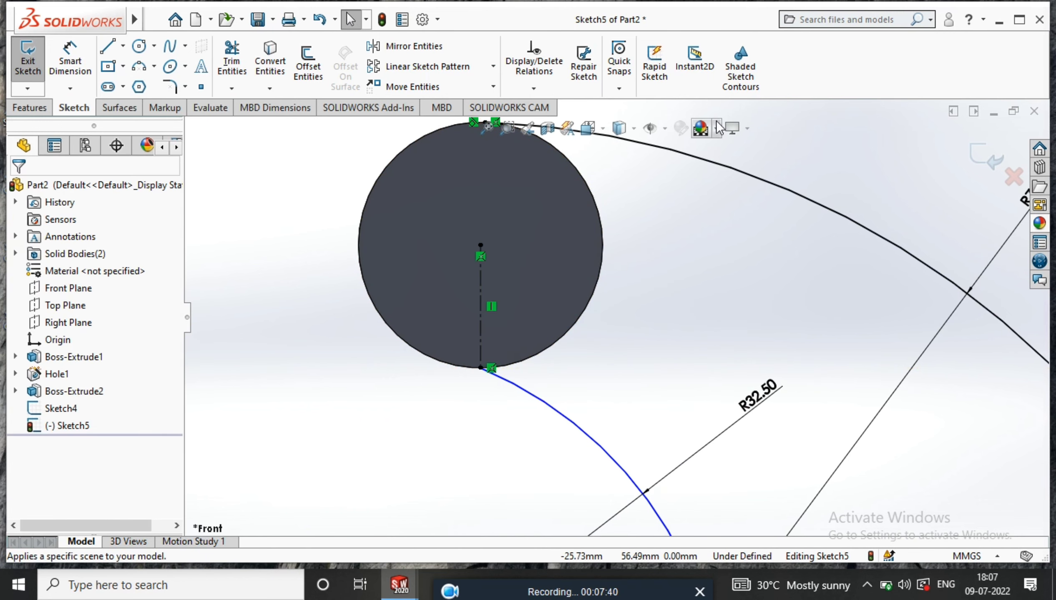
Step: Switch the scene to a plain white background and finish the sketch containing the two guide arcs
click(715, 128)
click(740, 168)
middle_drag(700, 216, 711, 309)
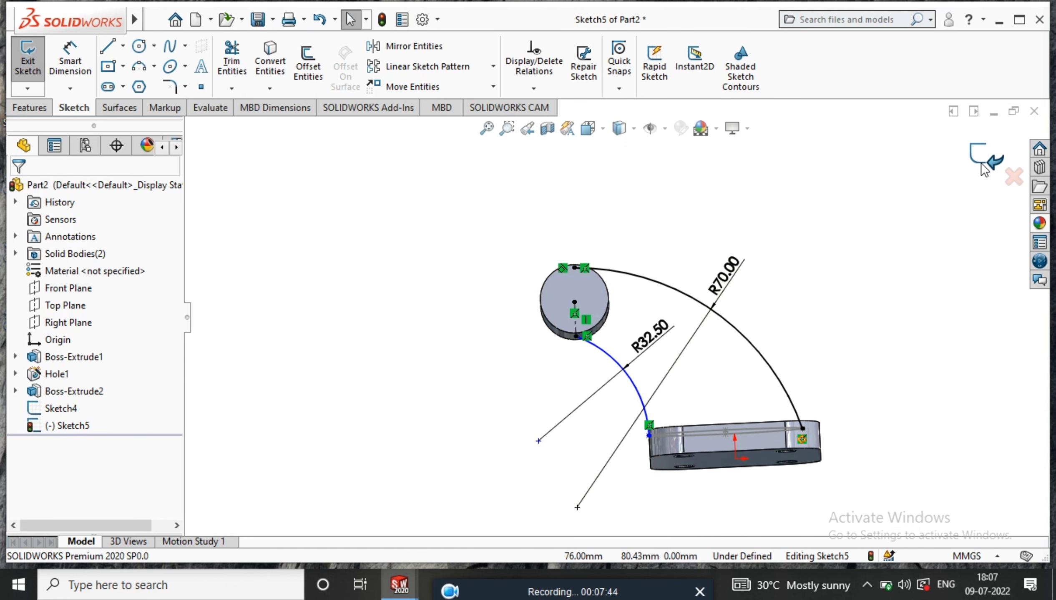
click(981, 159)
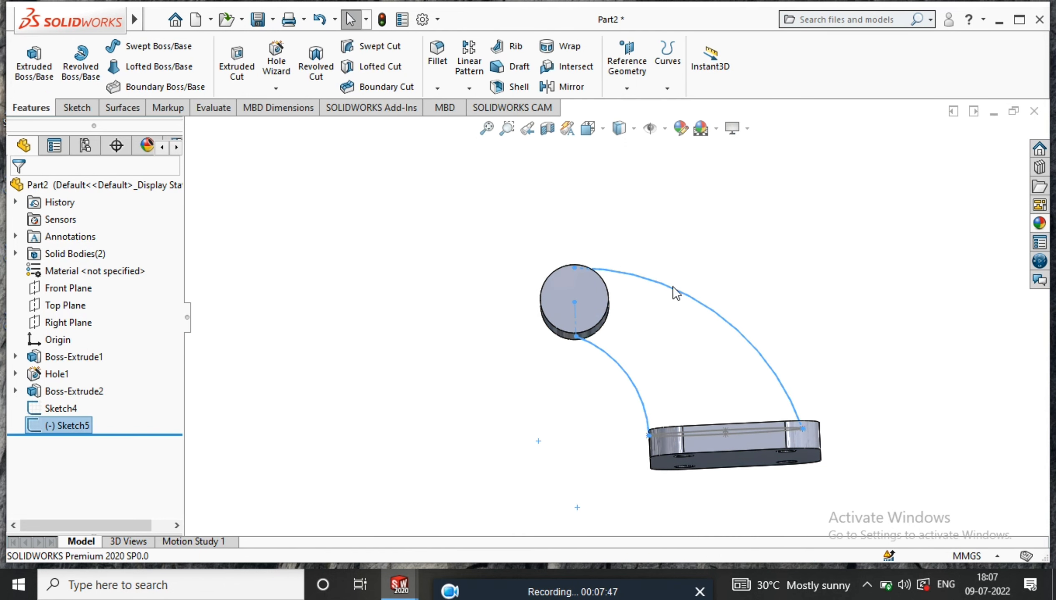
Step: Start a Boundary Boss/Base and use the ellipse on the base plate as the Direction 1 profile
click(148, 88)
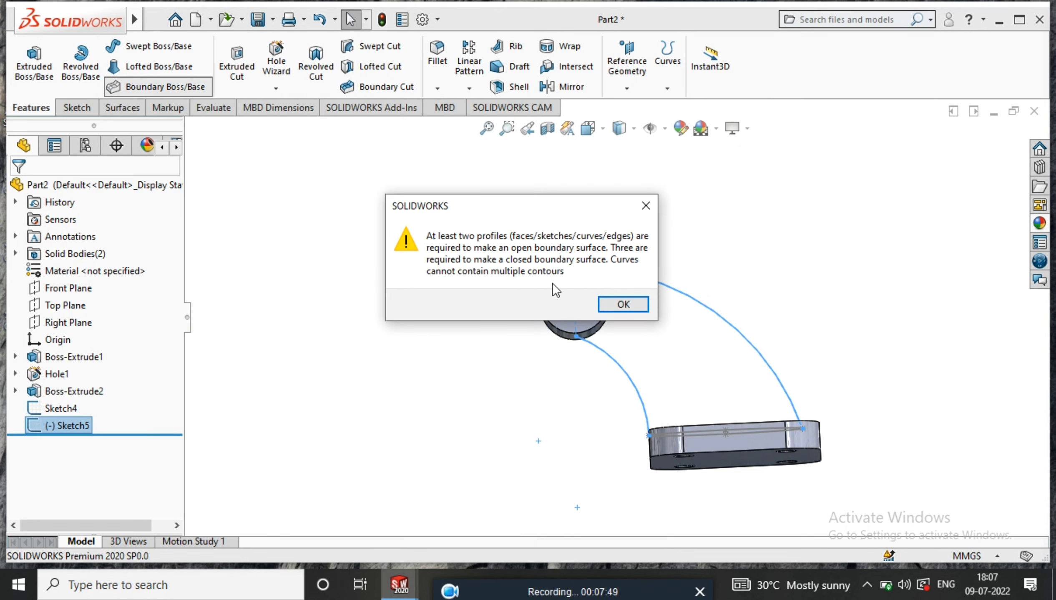
click(621, 310)
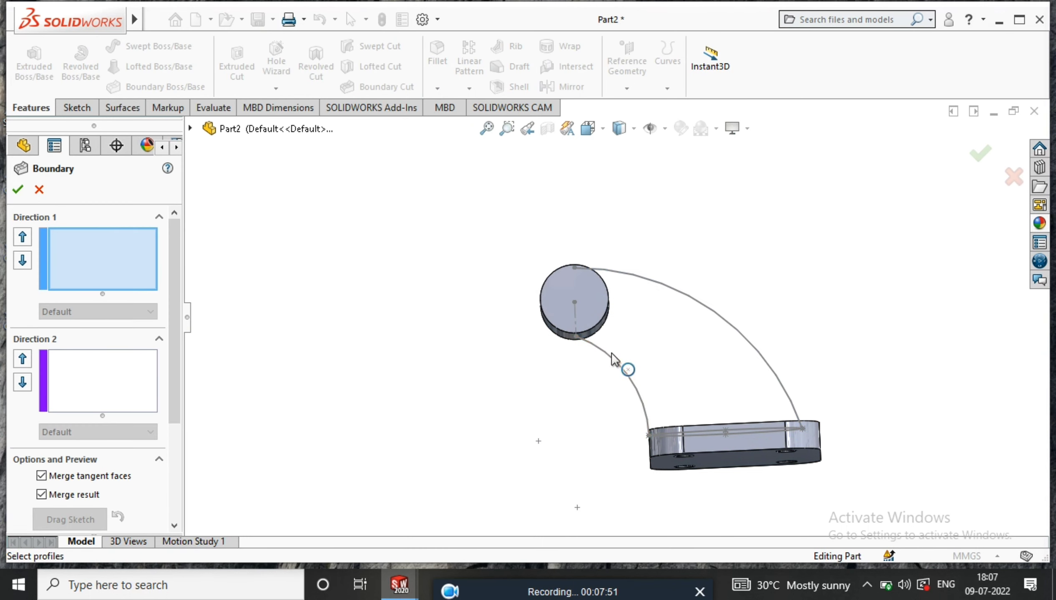
middle_drag(612, 359, 596, 455)
click(757, 446)
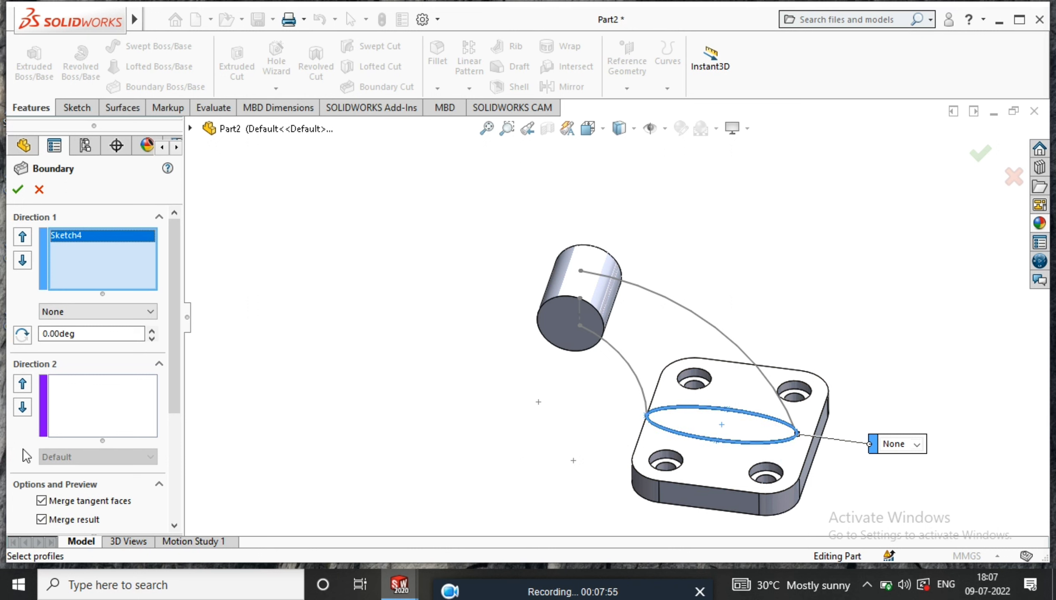
Step: Add the outer and inner arcs as separate open loops in Direction 2 and create the boundary arm
click(107, 423)
click(726, 340)
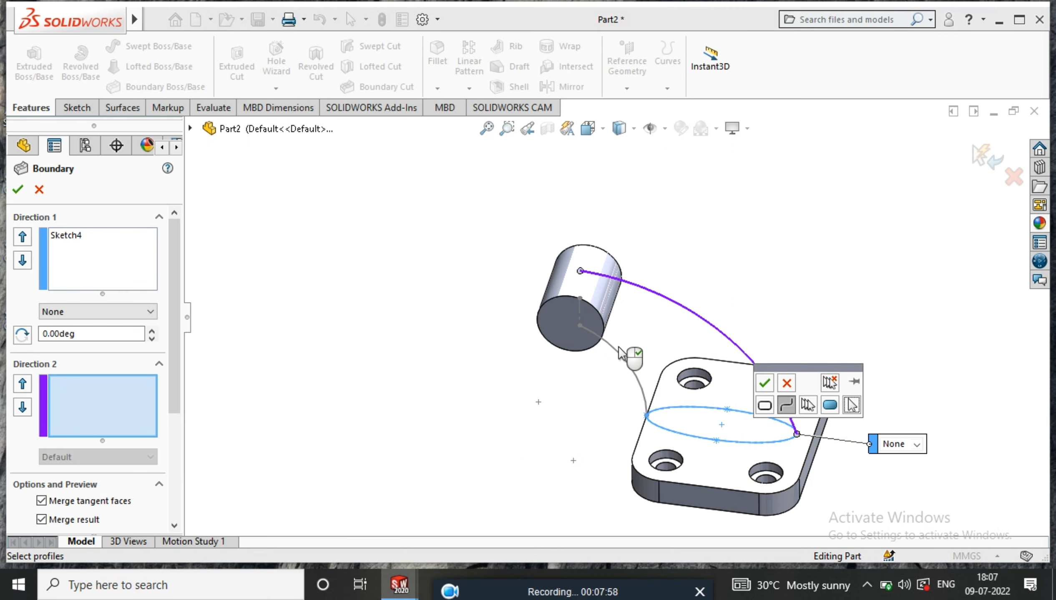
click(763, 385)
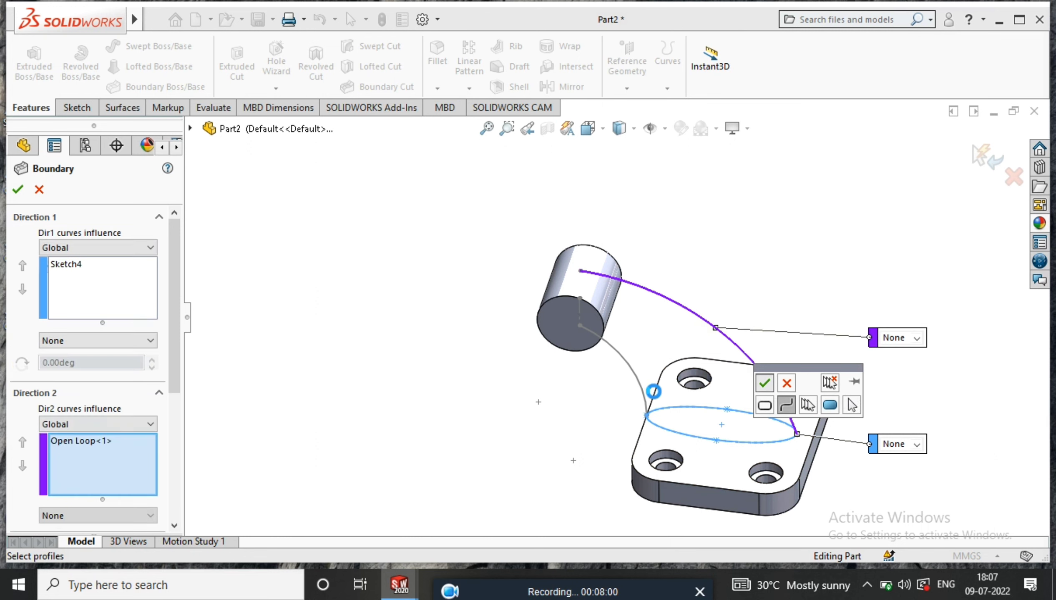
click(625, 363)
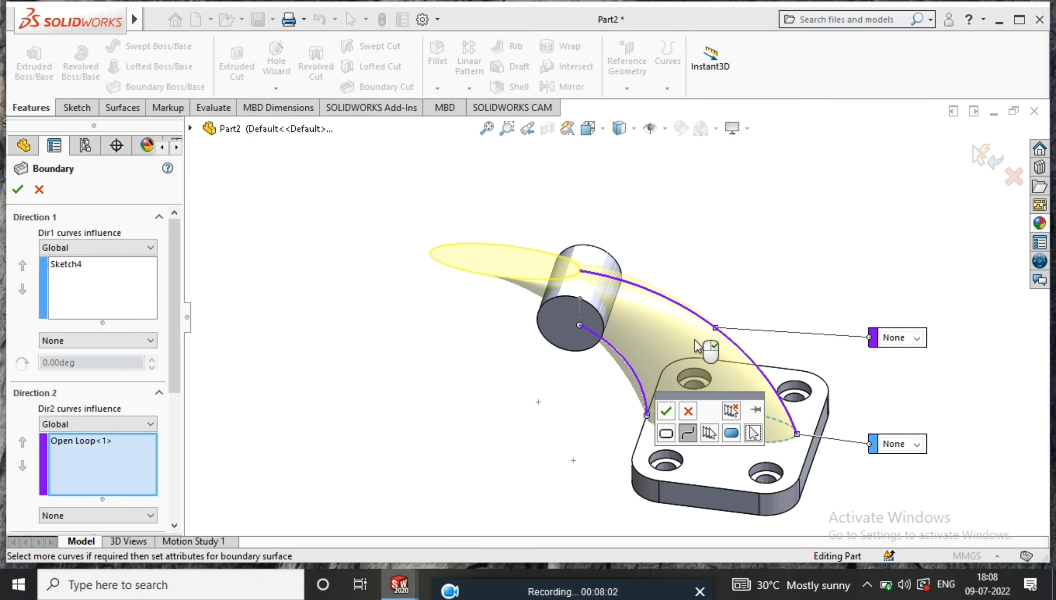
click(666, 412)
middle_drag(626, 305, 663, 259)
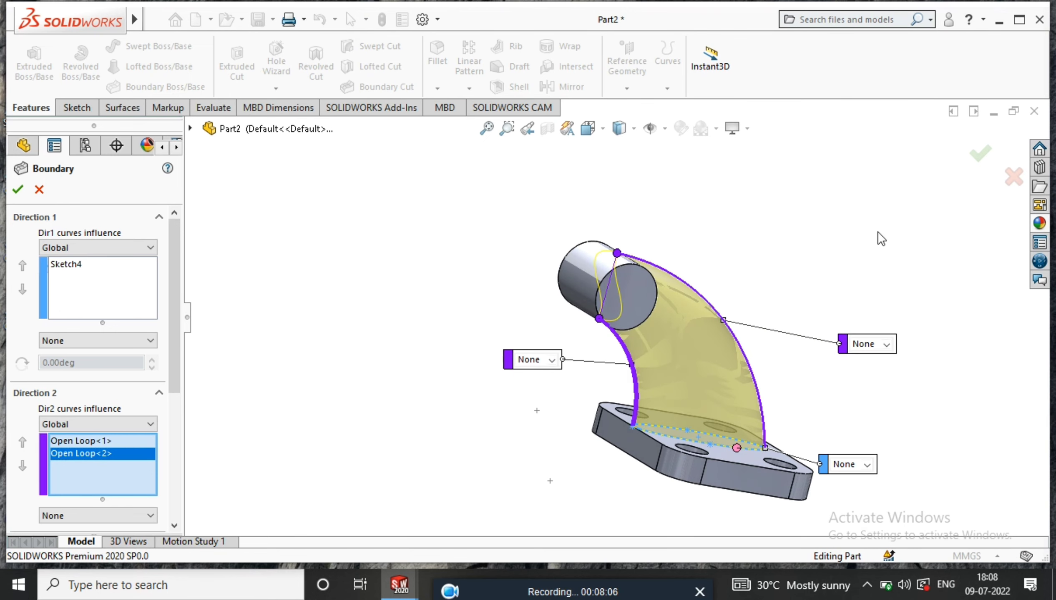
click(984, 152)
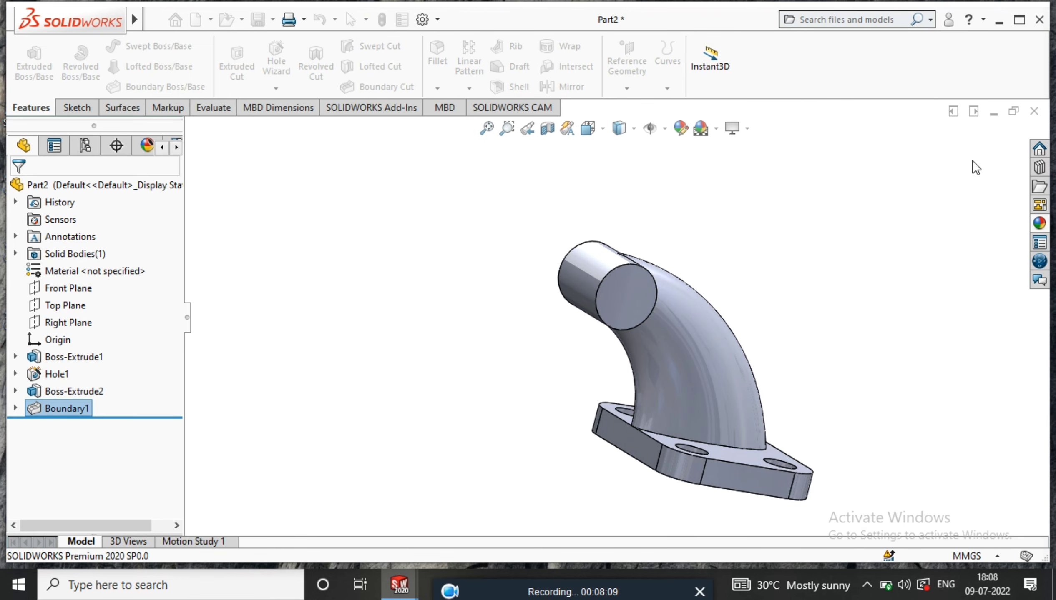
Step: Apply the polished brass metal appearance to the whole part
middle_drag(841, 230, 901, 311)
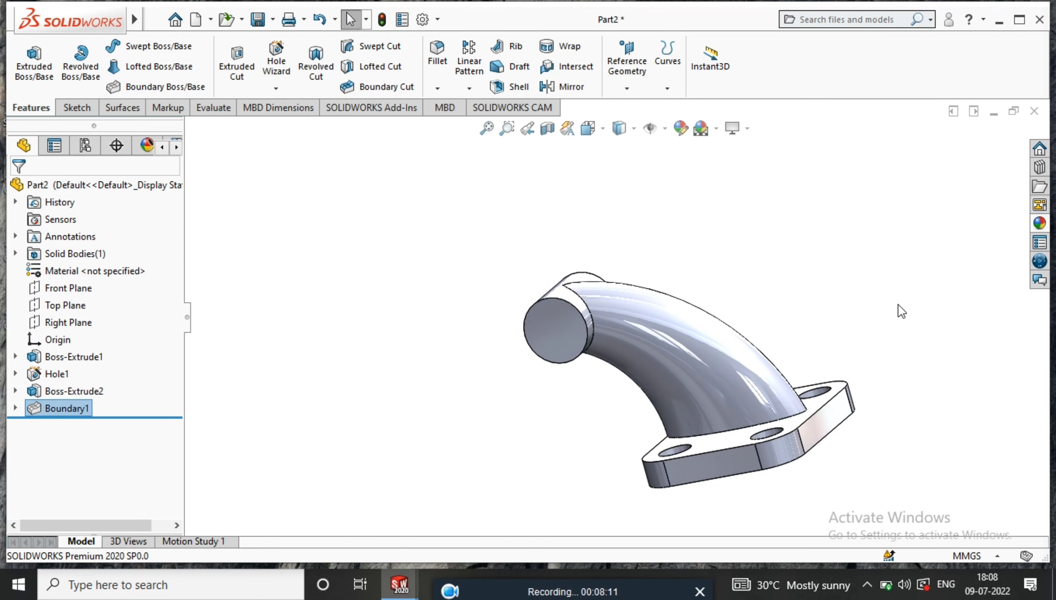
click(1040, 224)
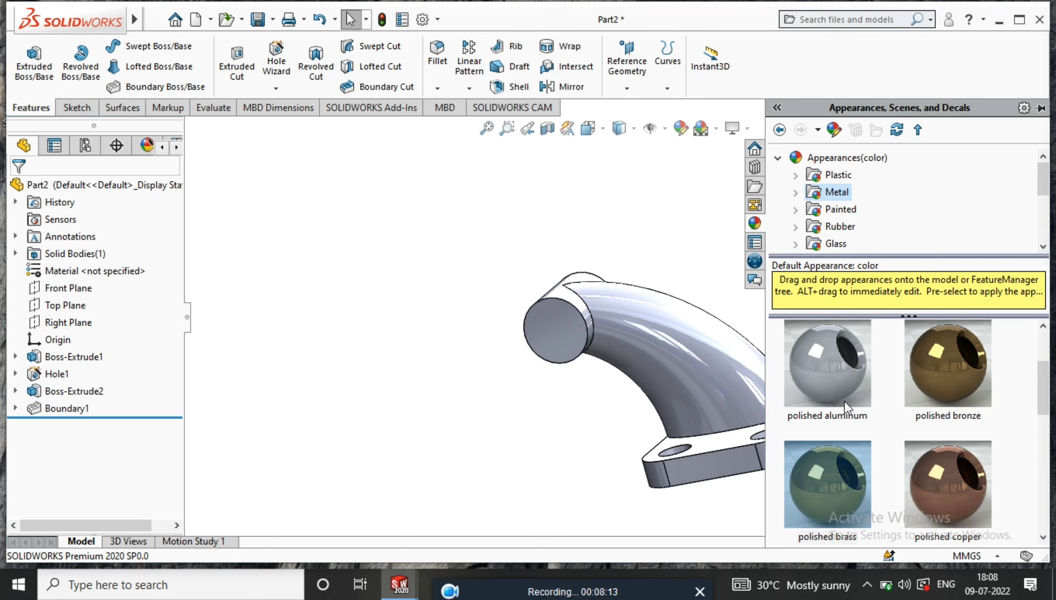
drag(844, 473, 369, 279)
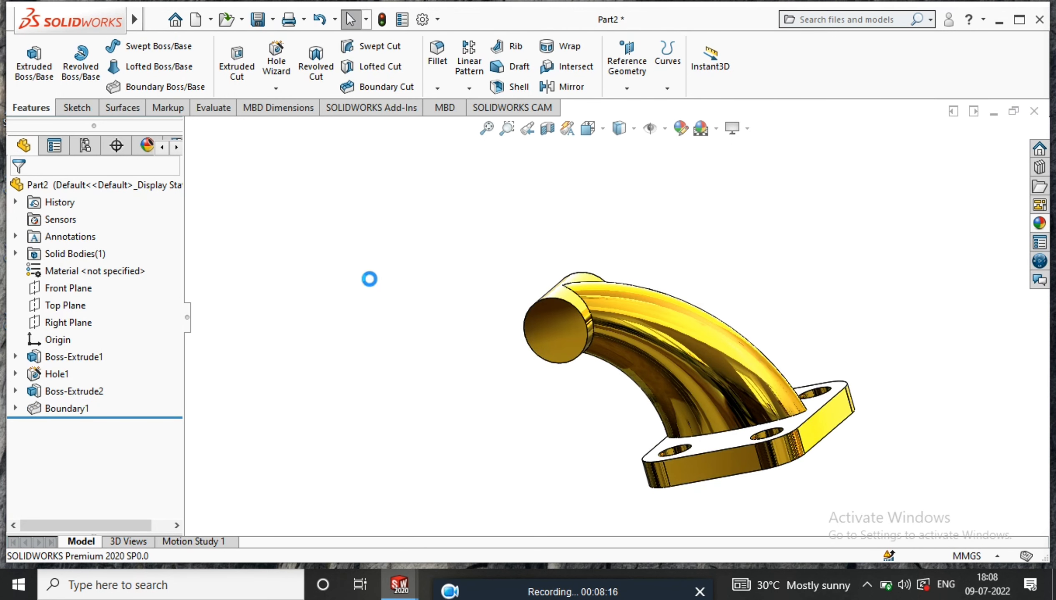
Step: Open a new sketch on the cylinder's front end face, viewed normal to that face
middle_drag(497, 284, 632, 401)
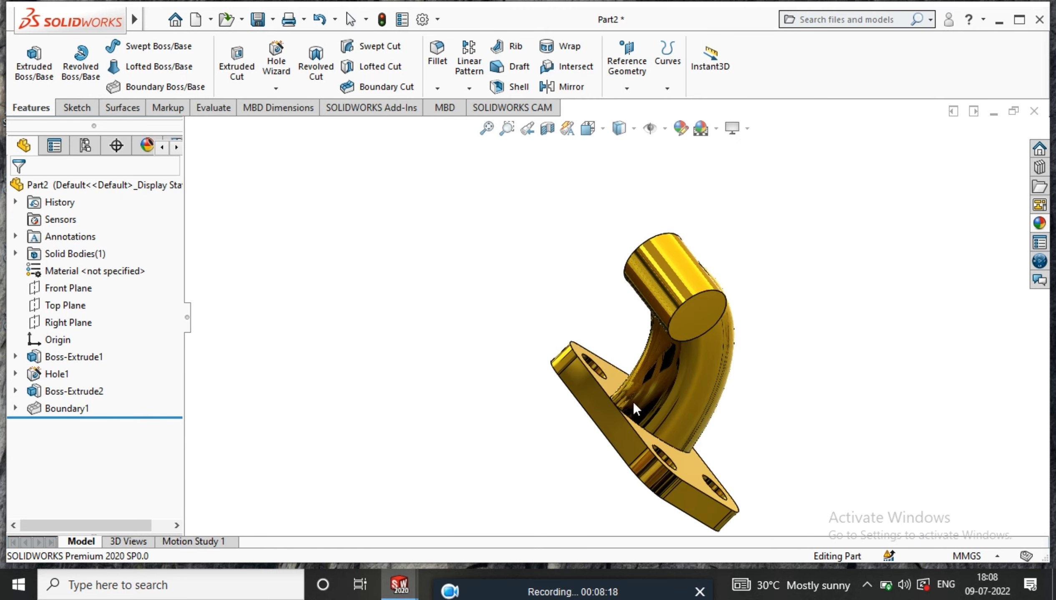
scroll(756, 420, down, 4)
mouse_move(757, 420)
middle_down()
mouse_move(663, 384)
mouse_move(762, 421)
middle_up()
scroll(742, 375, up, 5)
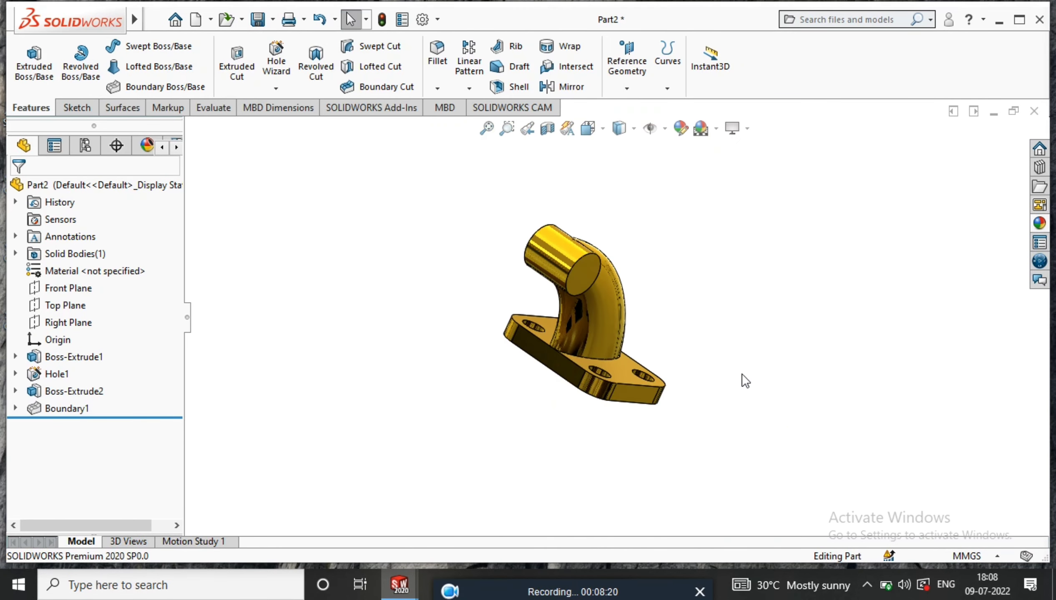
middle_drag(741, 376, 668, 297)
click(508, 251)
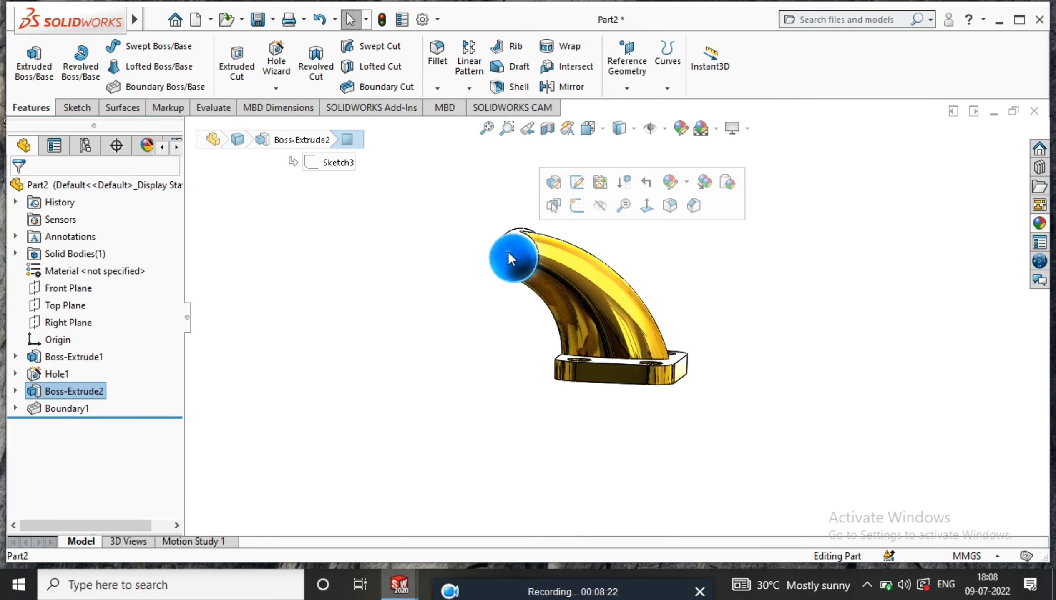
click(648, 217)
right_click(485, 205)
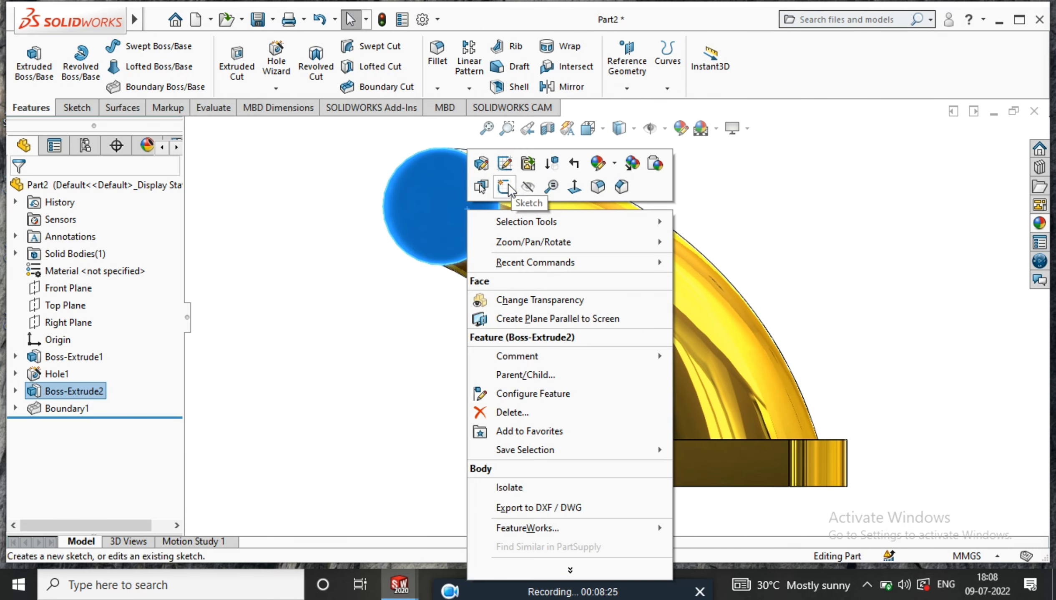
click(505, 186)
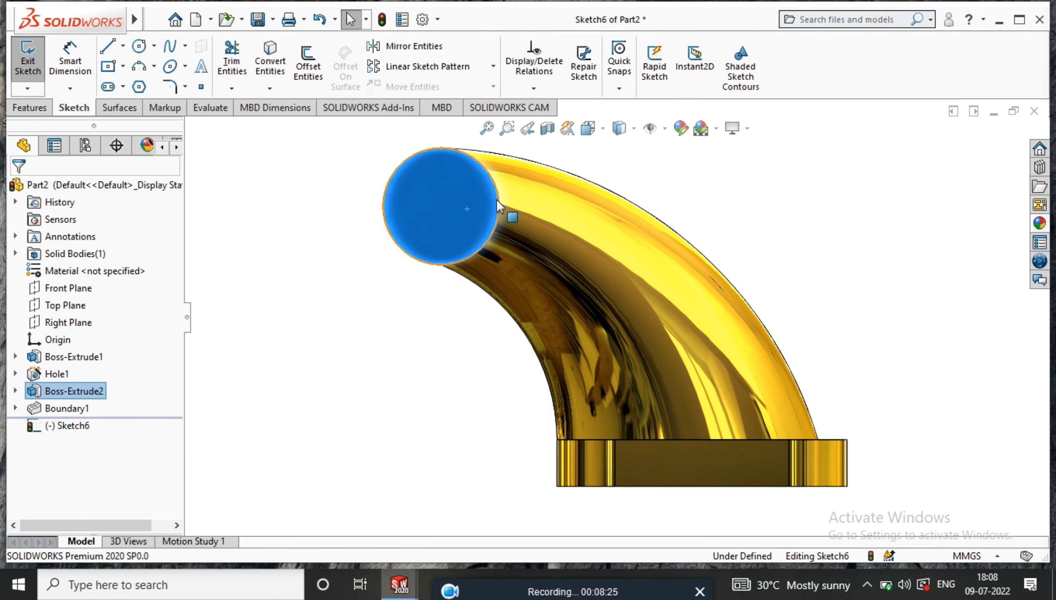
Step: Draw a circle about 11 mm in diameter, centred on the cylinder's end face
click(139, 46)
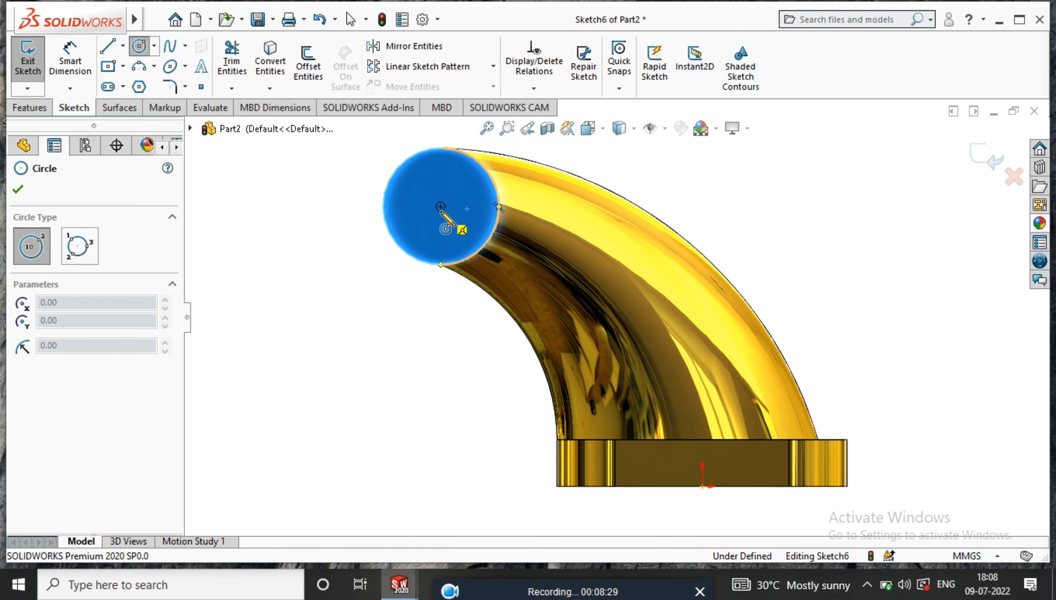
click(441, 206)
click(462, 250)
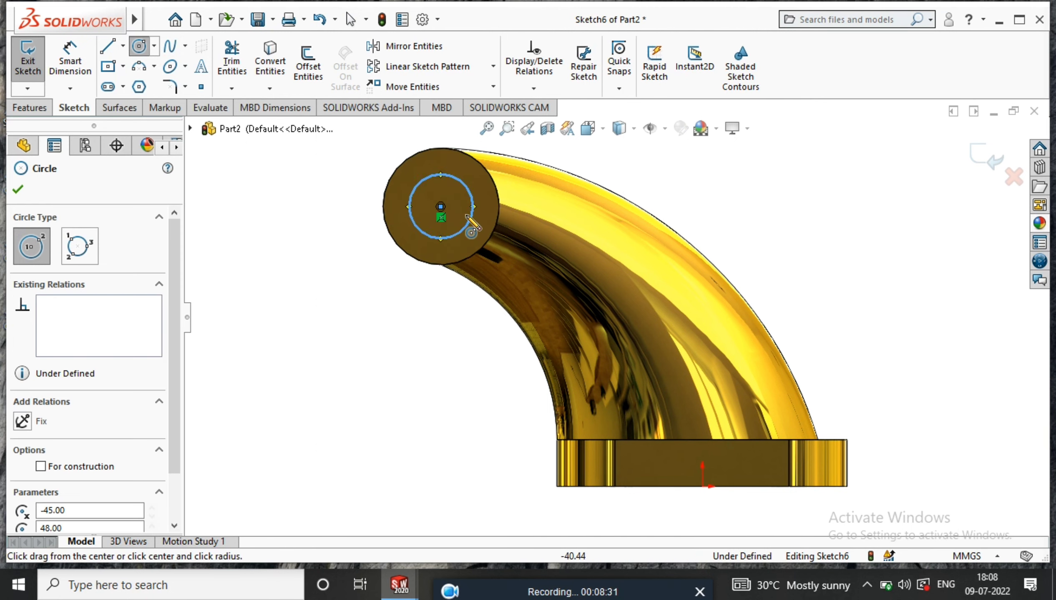
Step: Dimension the circle's diameter as 12 mm
scroll(461, 247, down, 3)
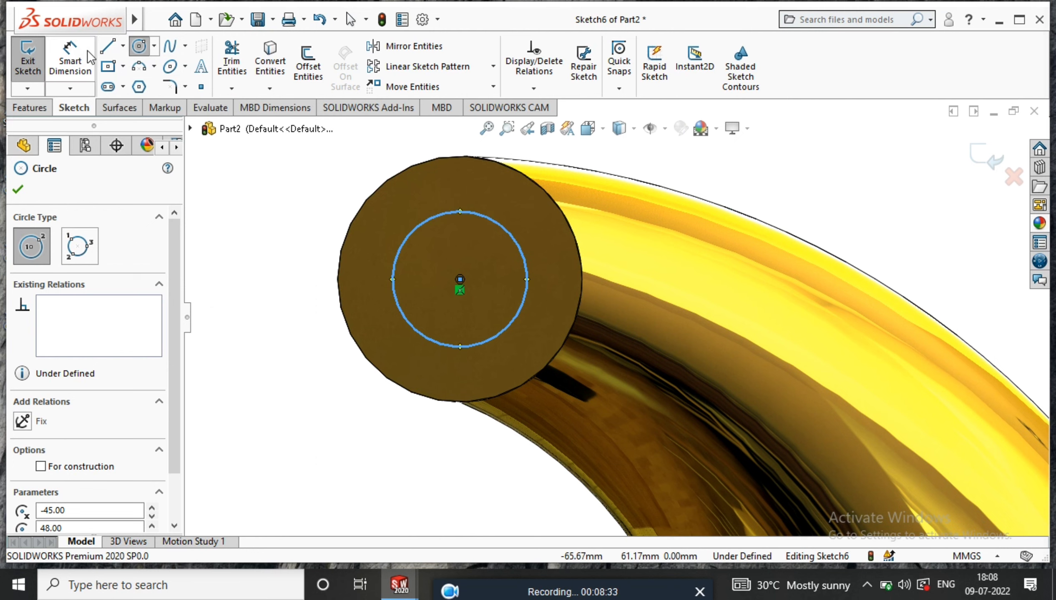
click(89, 55)
click(446, 213)
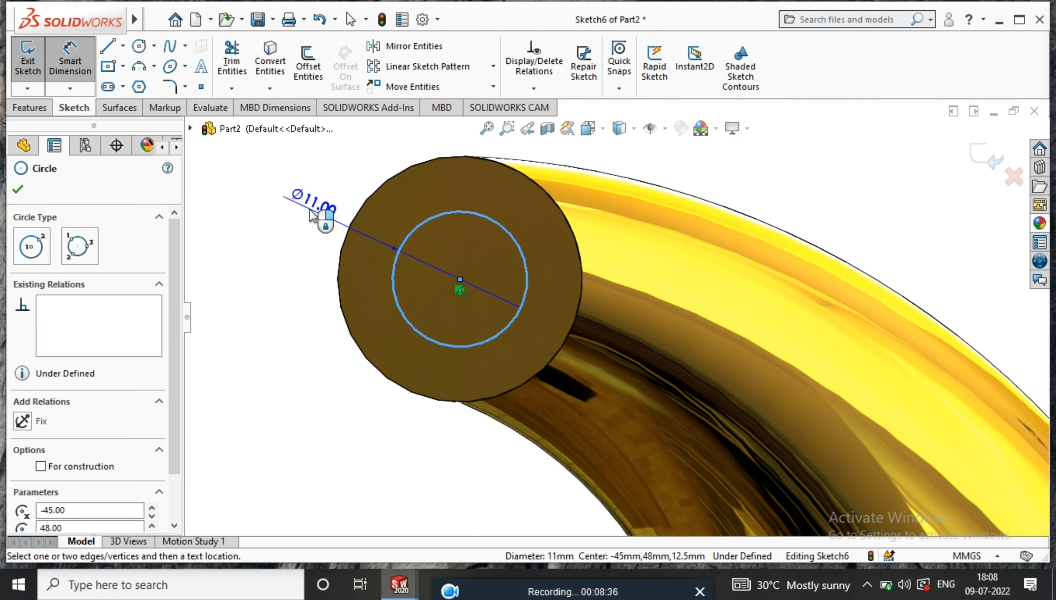
click(294, 206)
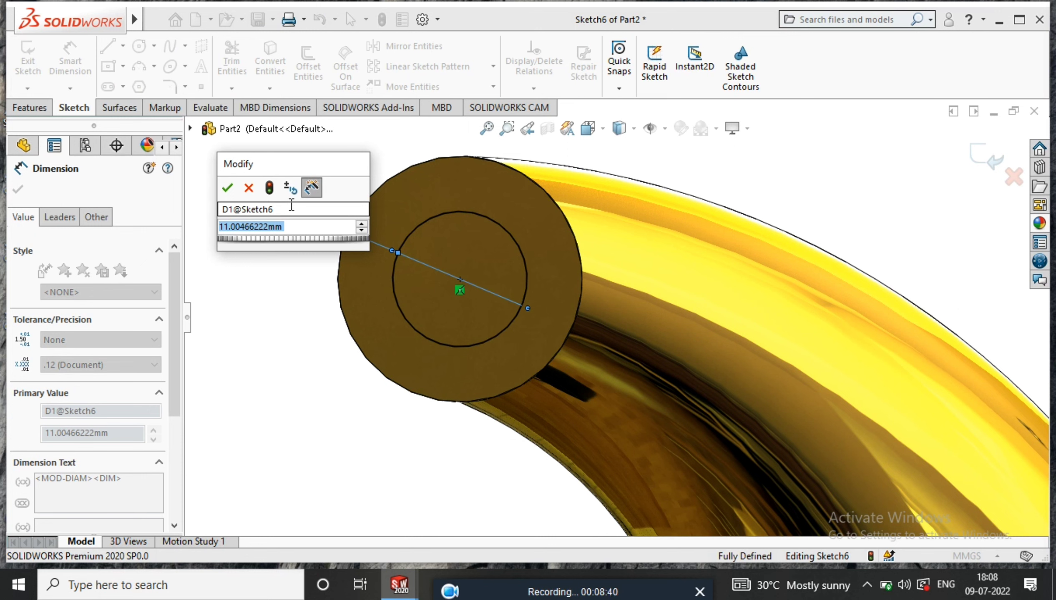
text(1)
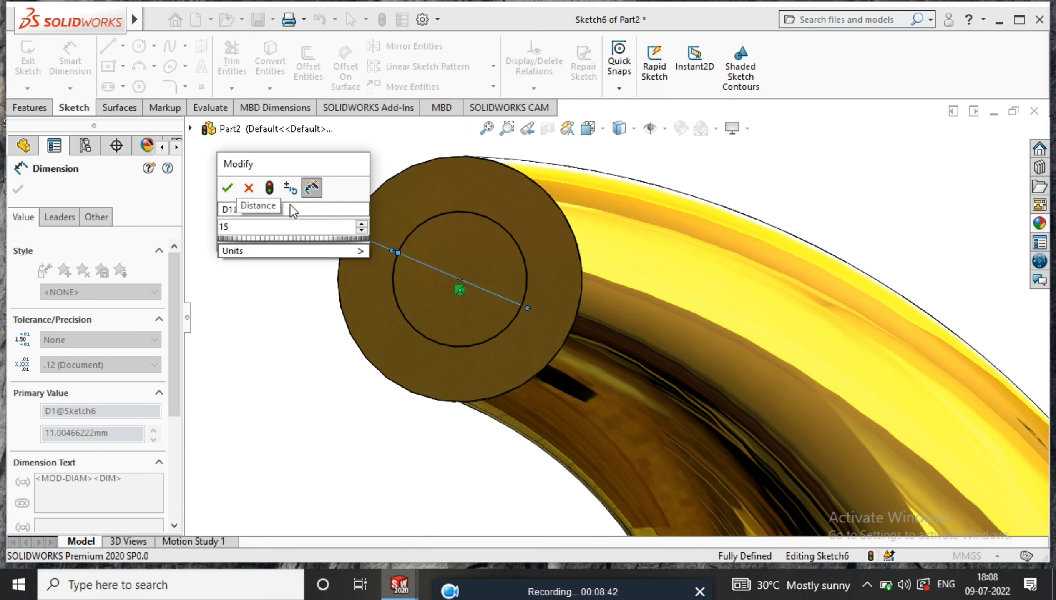
text(2)
key(Return)
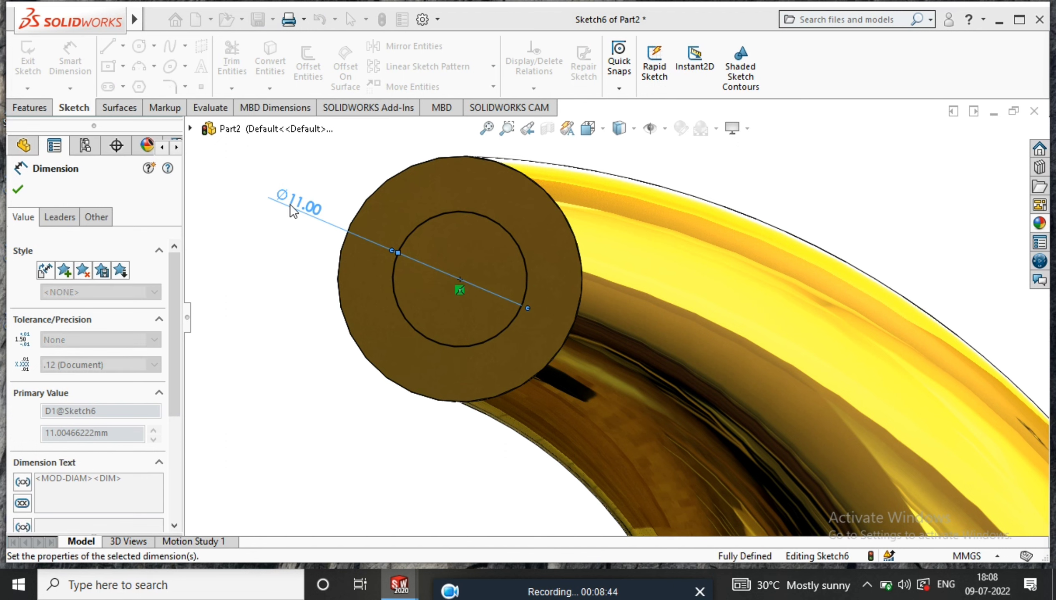
click(10, 191)
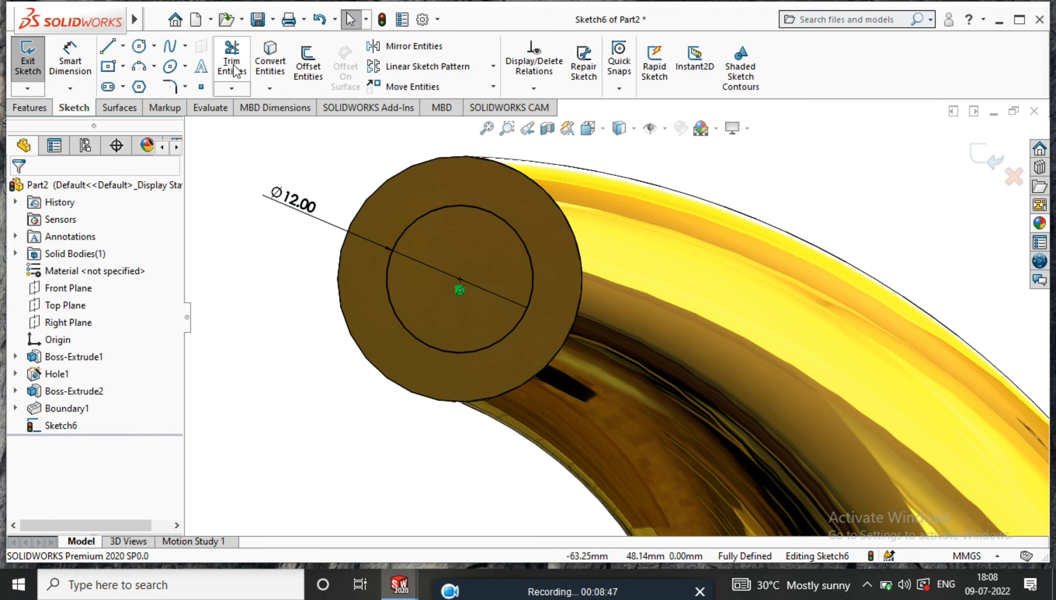
Step: Extrude-cut the circle with the Through All end condition to bore through the cylinder
click(25, 108)
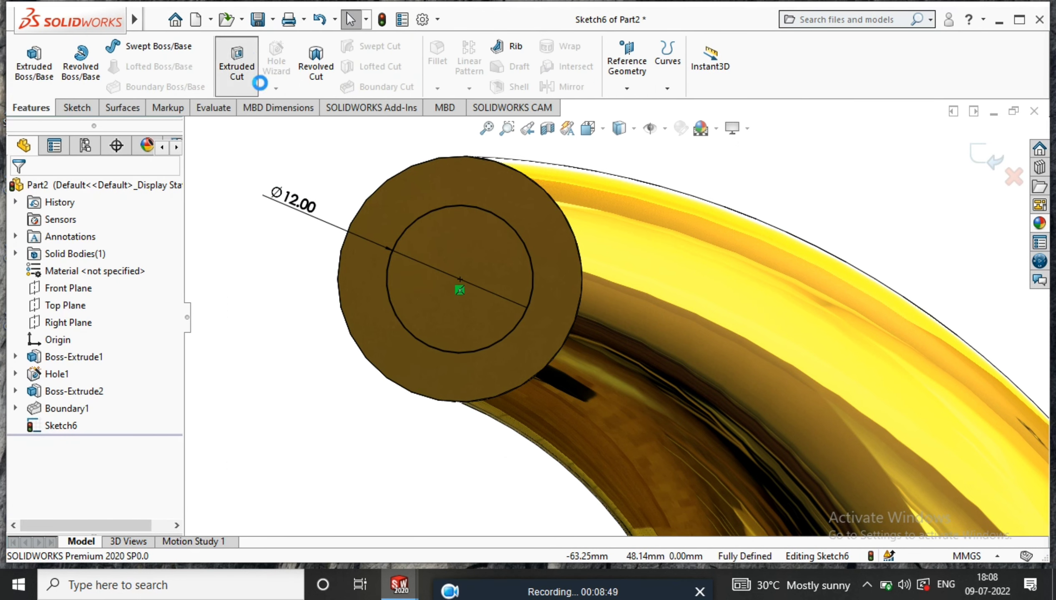
click(237, 63)
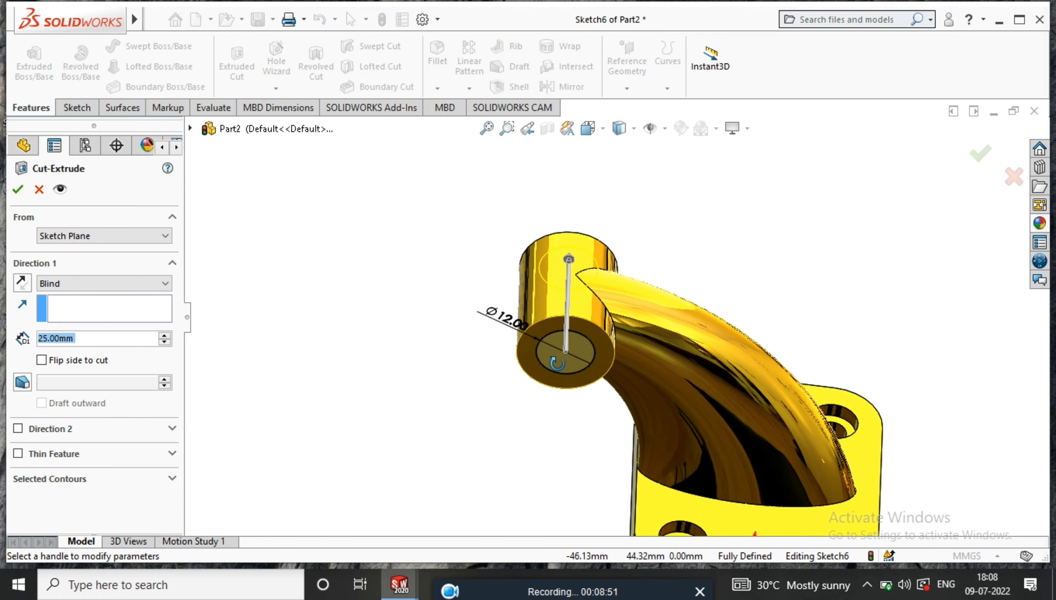
click(88, 284)
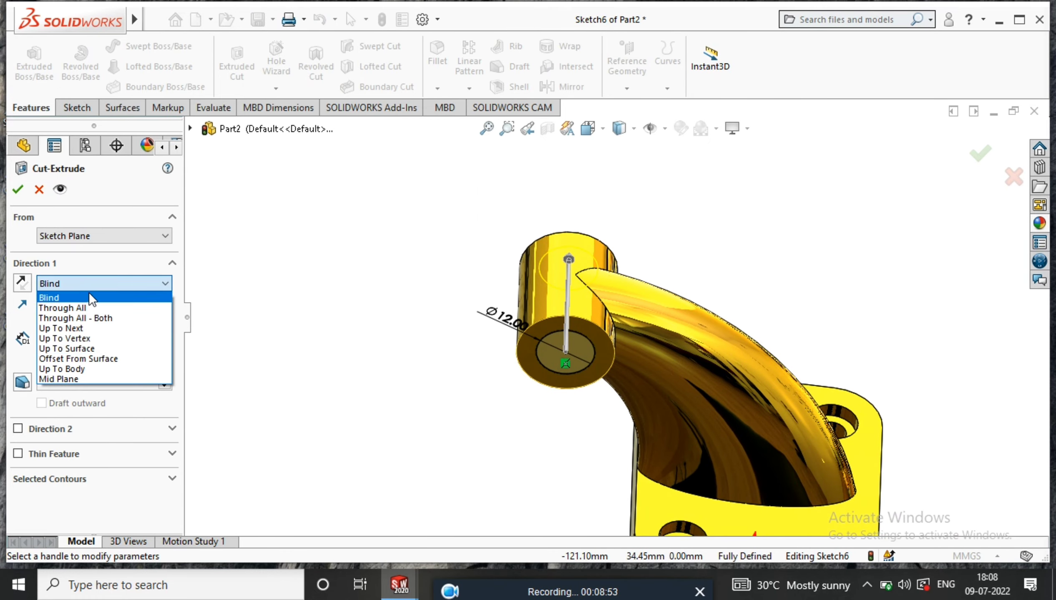
click(103, 310)
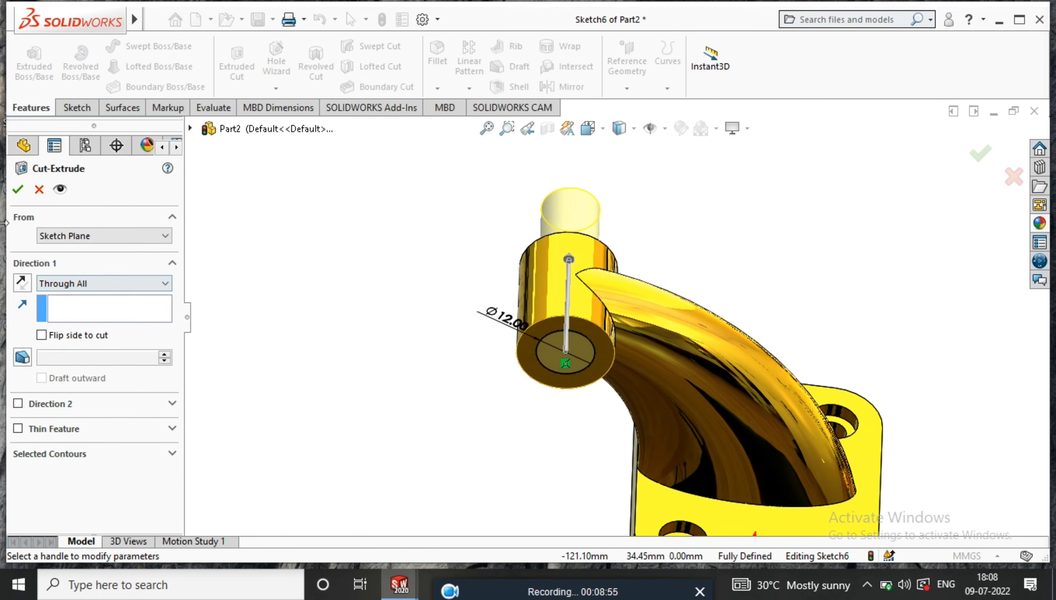
click(17, 189)
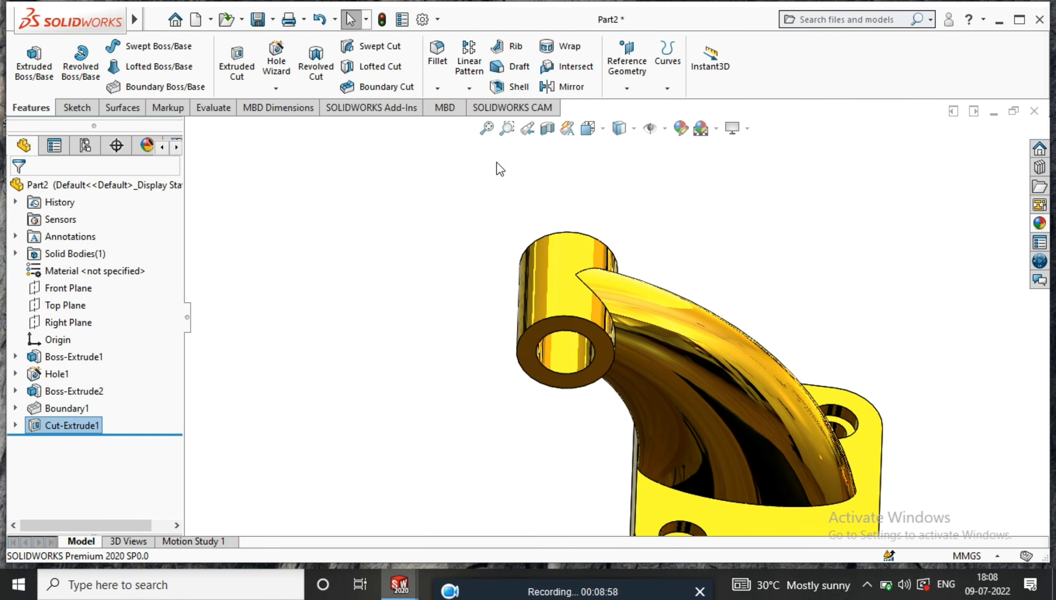
Step: Chamfer the edges of both cylinder end faces with a 1 mm distance and a 45-degree angle
middle_drag(543, 297, 571, 239)
scroll(573, 301, down, 3)
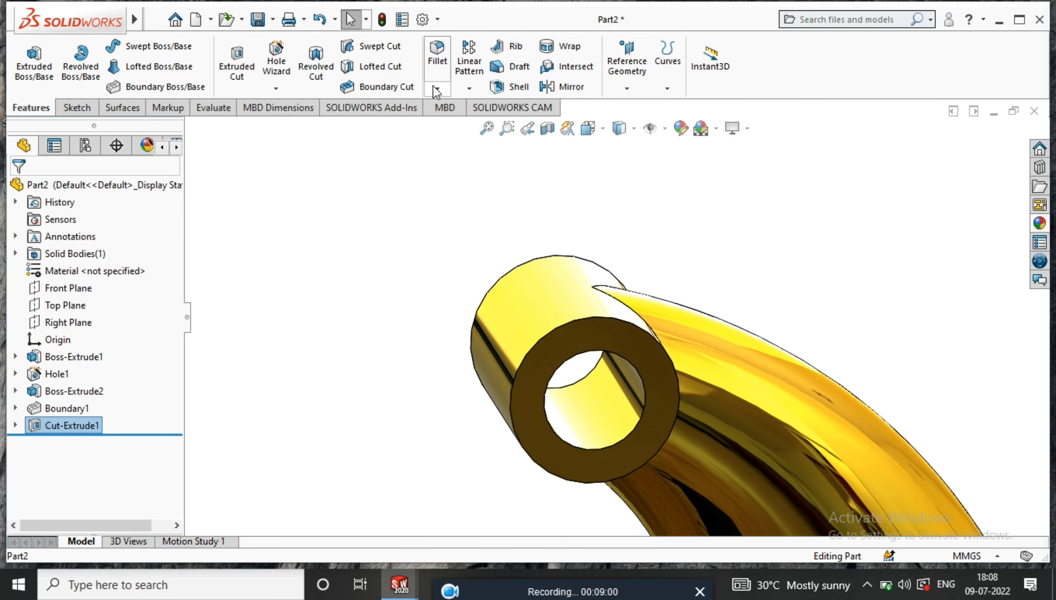
click(440, 89)
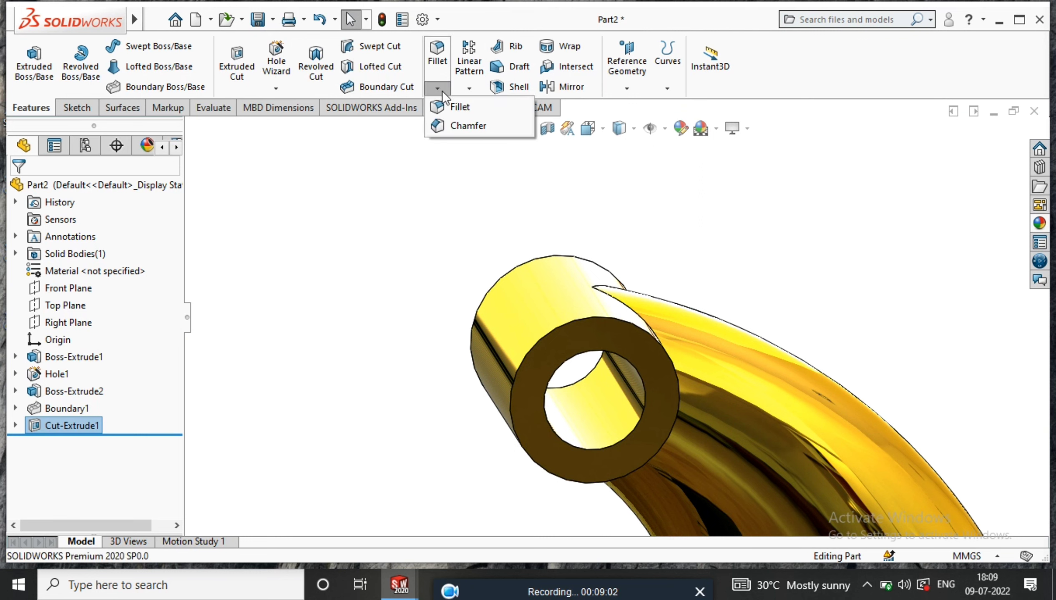
click(461, 125)
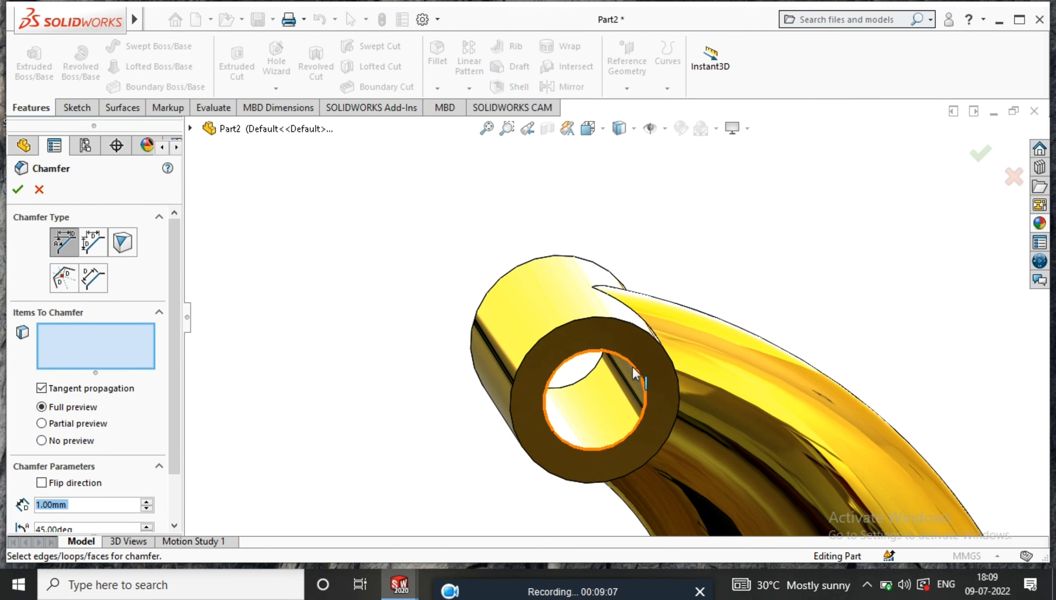
text(1)
key(Return)
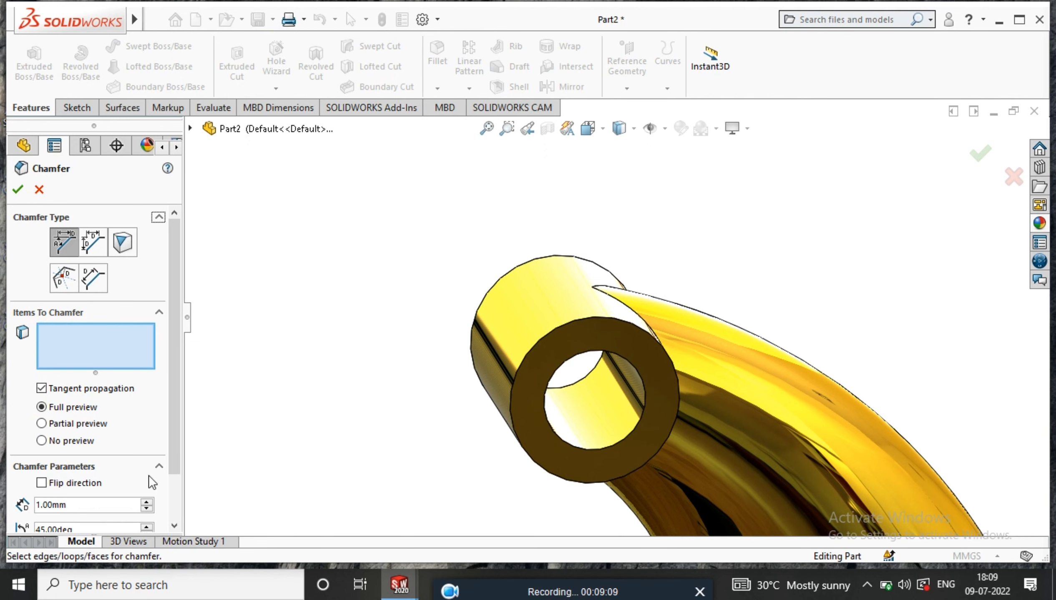
scroll(251, 494, down, 1)
drag(173, 446, 167, 490)
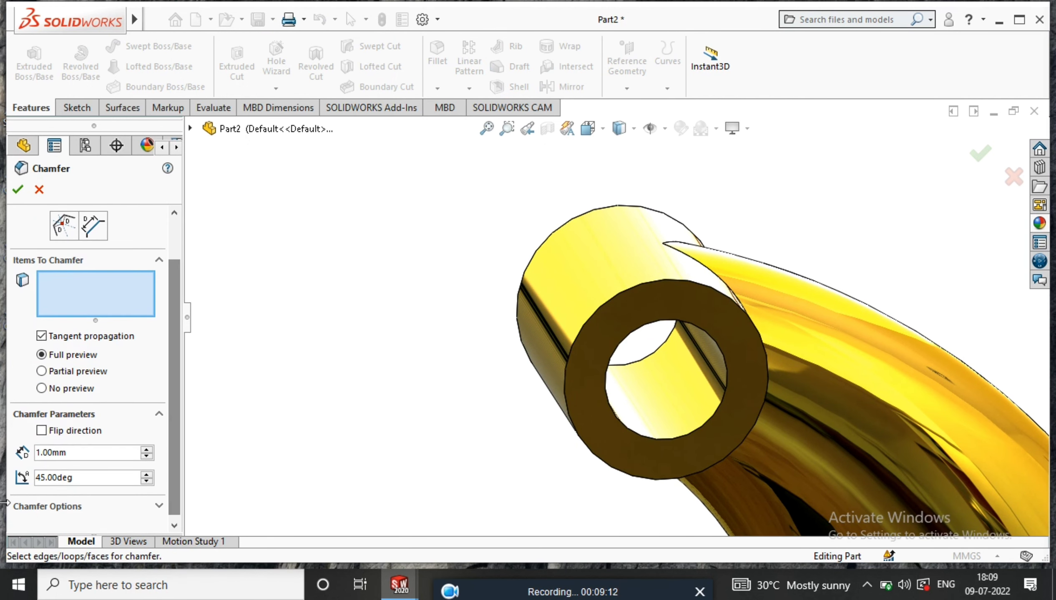
click(717, 320)
middle_drag(519, 232, 682, 348)
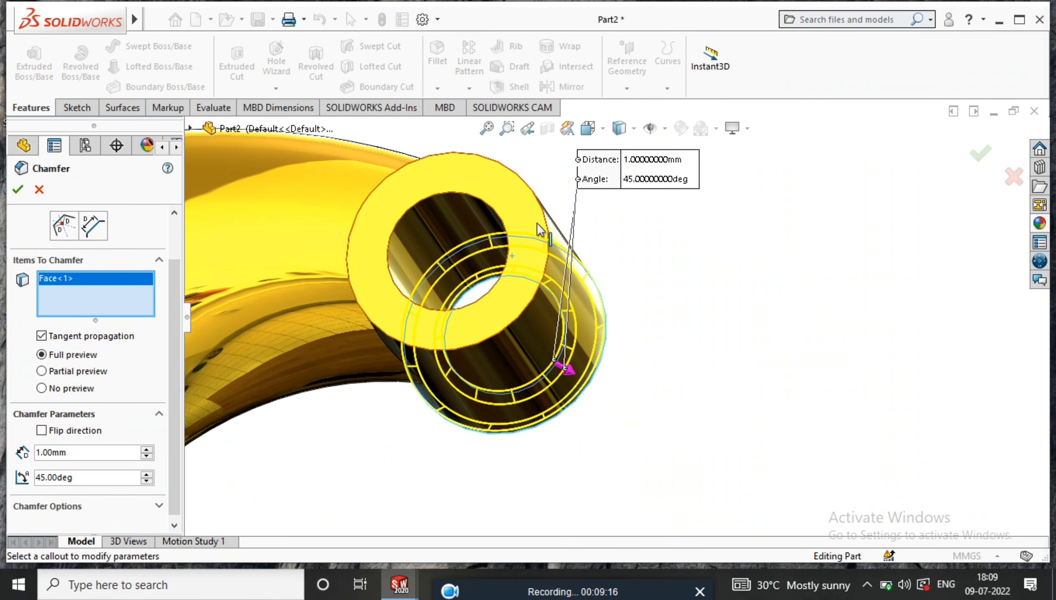
click(522, 214)
click(19, 191)
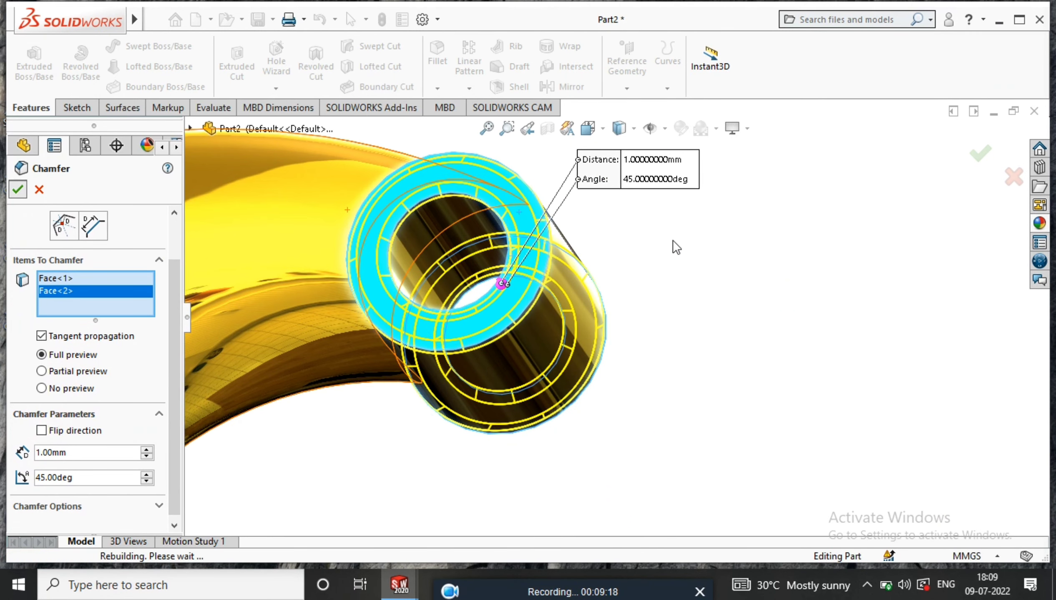
Step: Examine the finished bracket's arm, bored cylinder and base plate from several angles
scroll(674, 242, down, 5)
middle_drag(673, 242, 603, 445)
scroll(582, 318, down, 3)
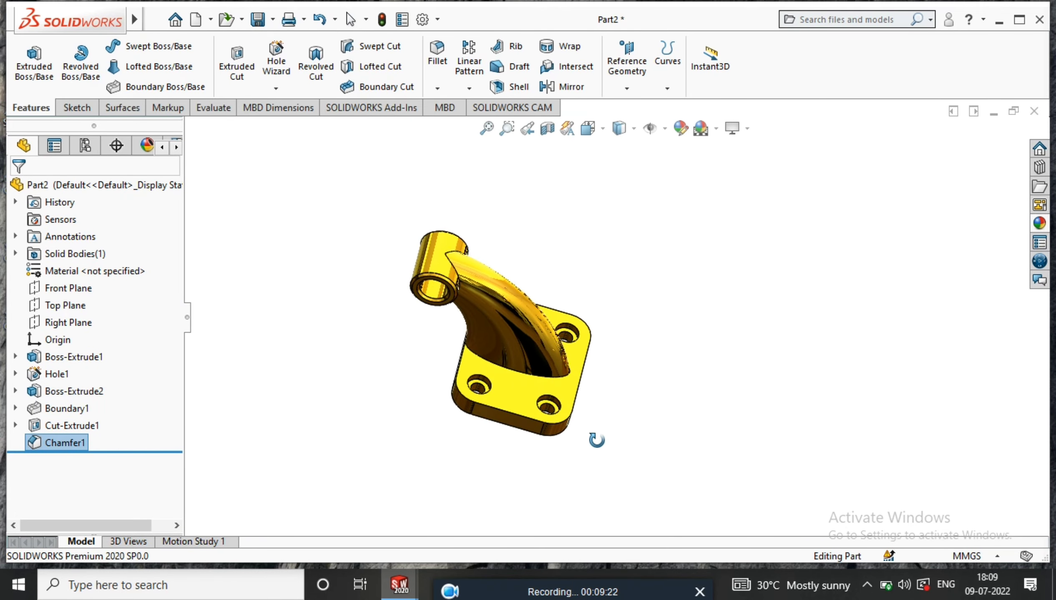
scroll(477, 298, down, 4)
middle_drag(477, 298, 961, 318)
middle_drag(661, 325, 549, 282)
scroll(528, 328, up, 3)
scroll(549, 283, down, 2)
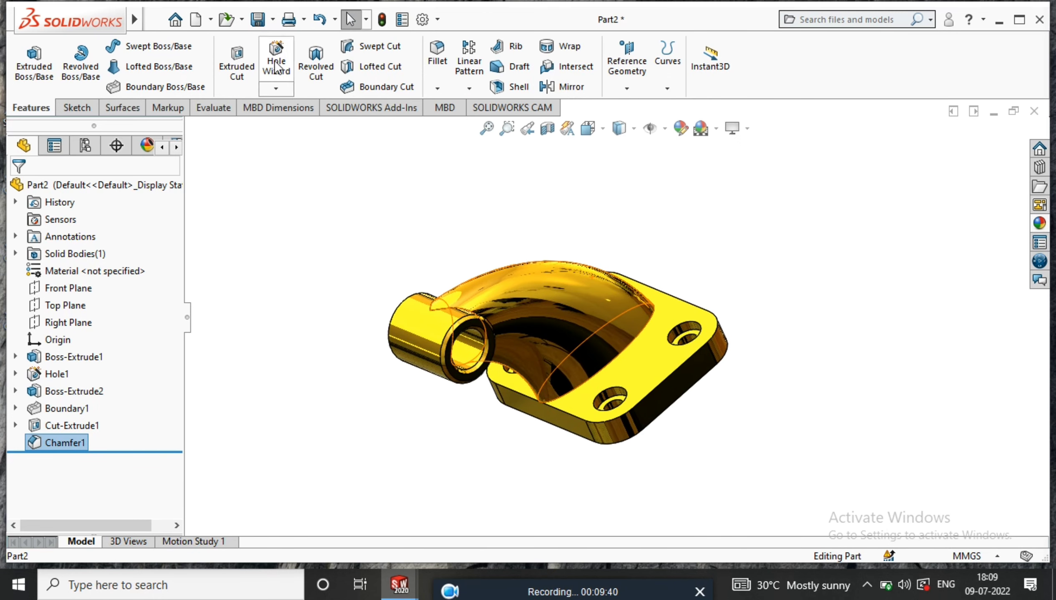